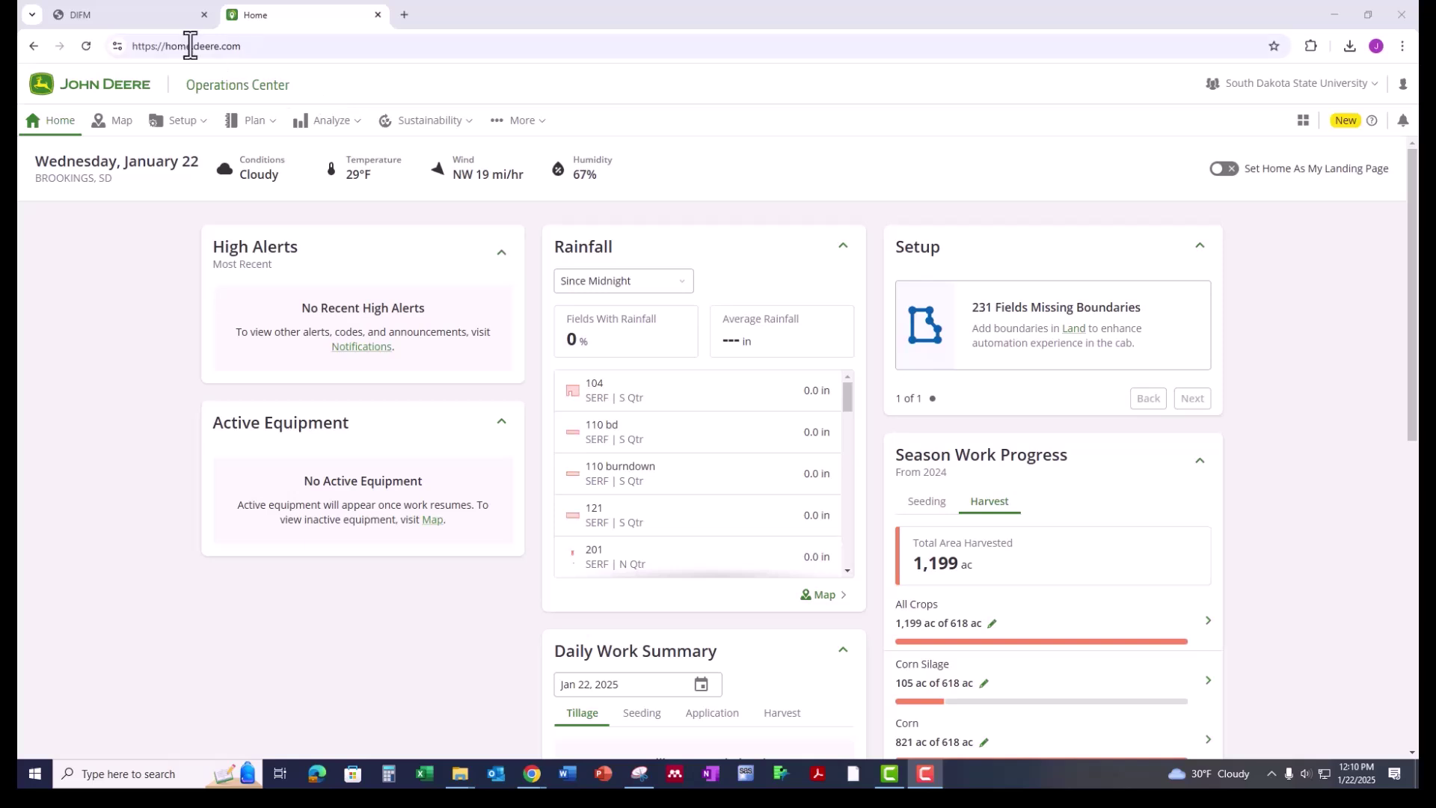
Check the DIFM site, return to Operations Center and open the Land setup page
{"action": "left_click", "coordinate": [157, 17]}
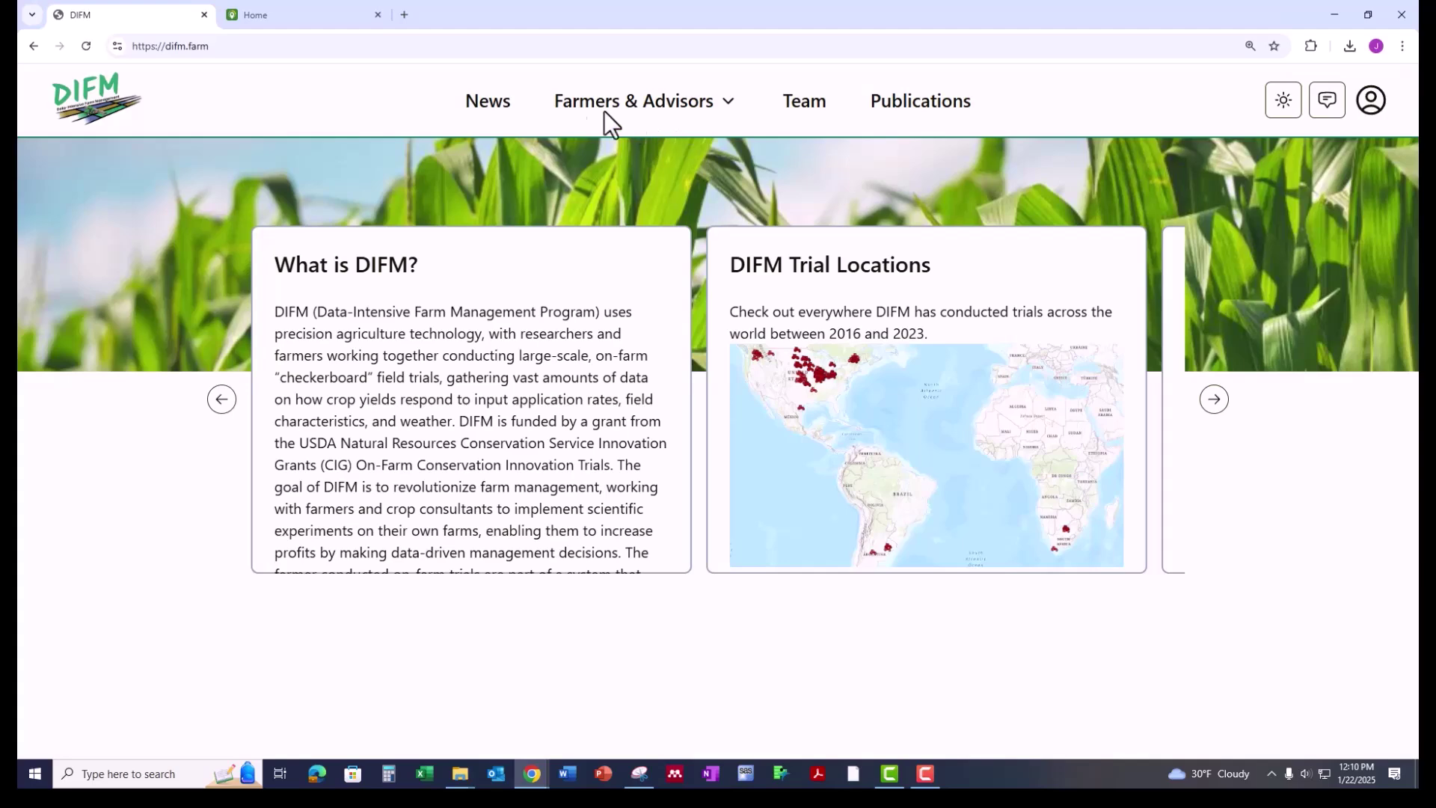
{"action": "left_click", "coordinate": [312, 16]}
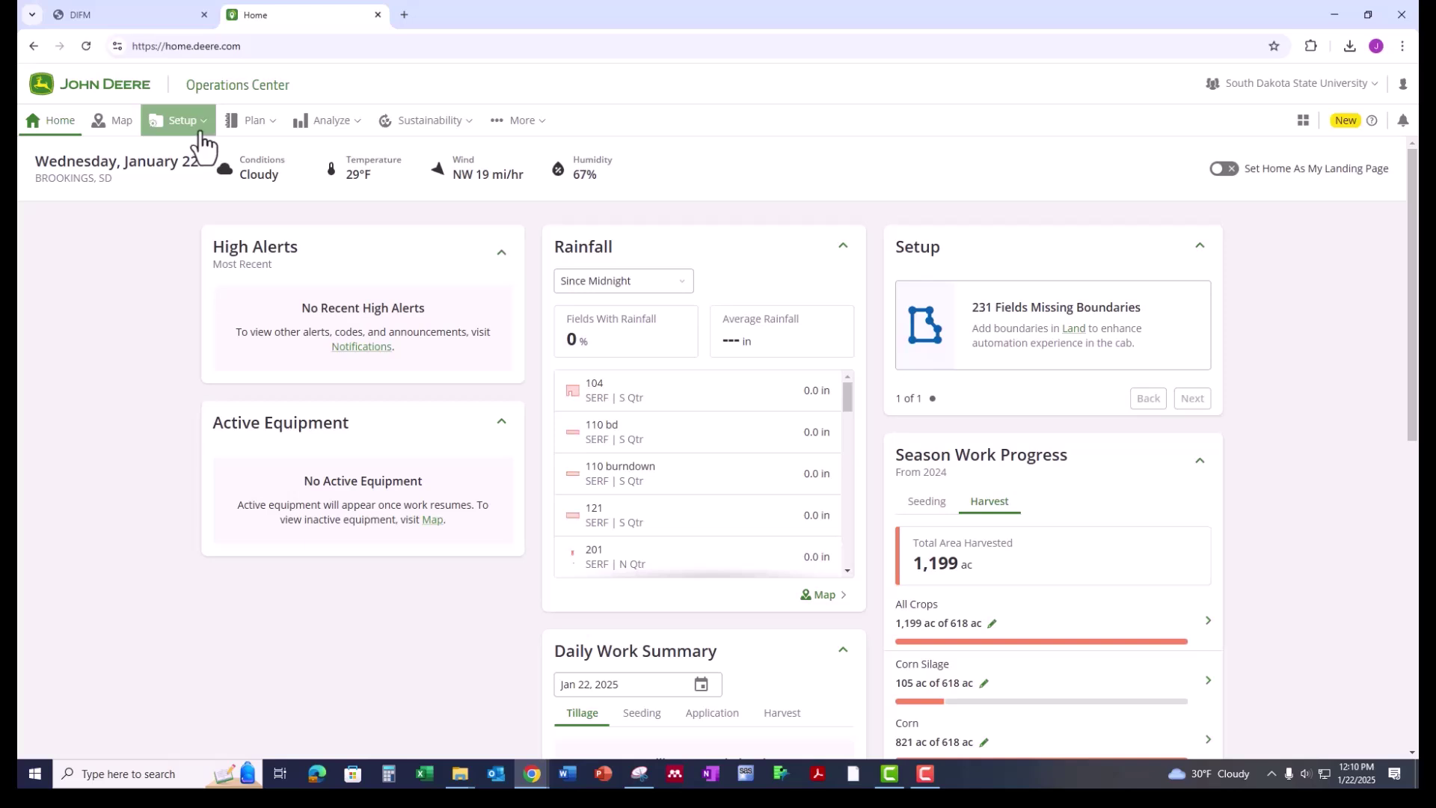
{"action": "left_click", "coordinate": [200, 134]}
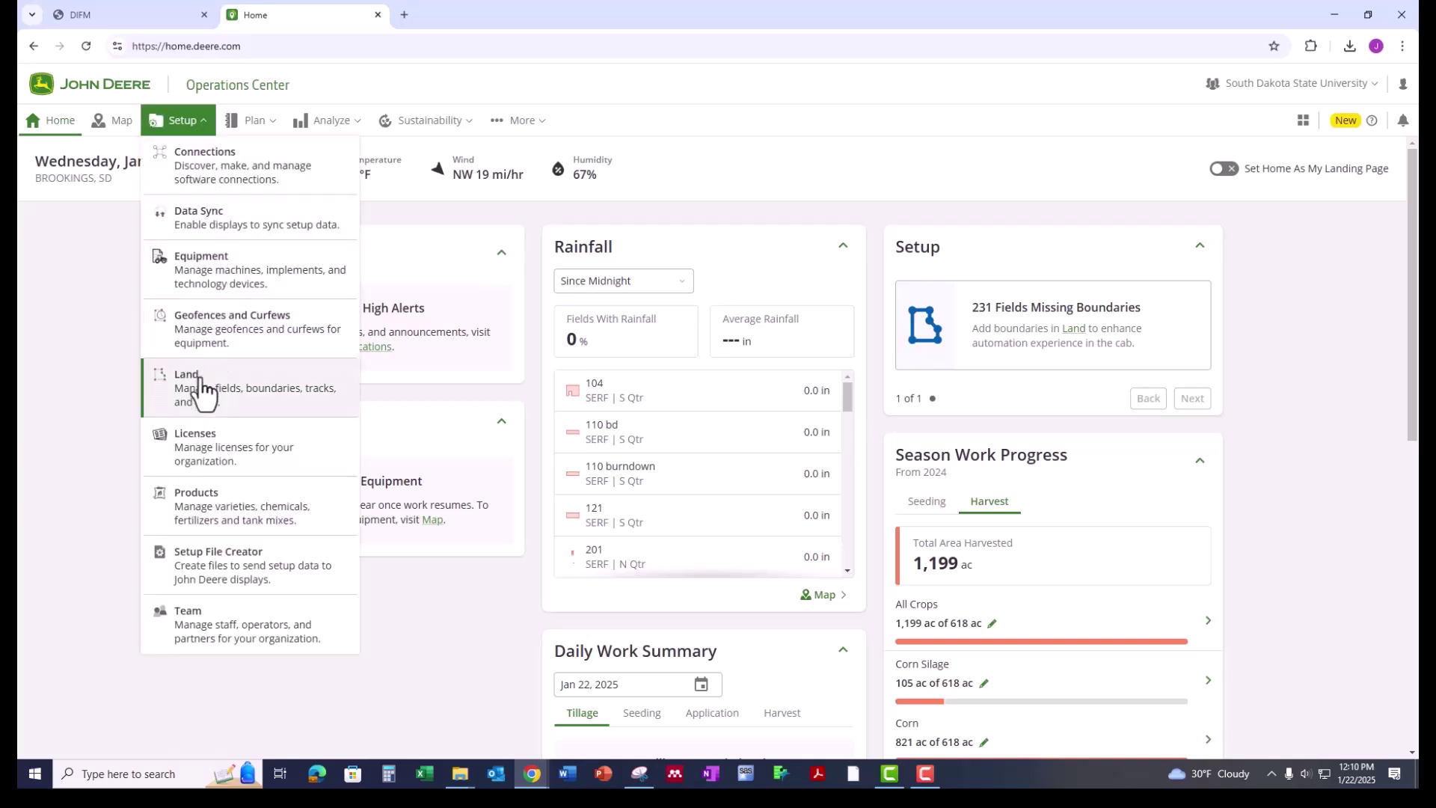
{"action": "left_click", "coordinate": [201, 389]}
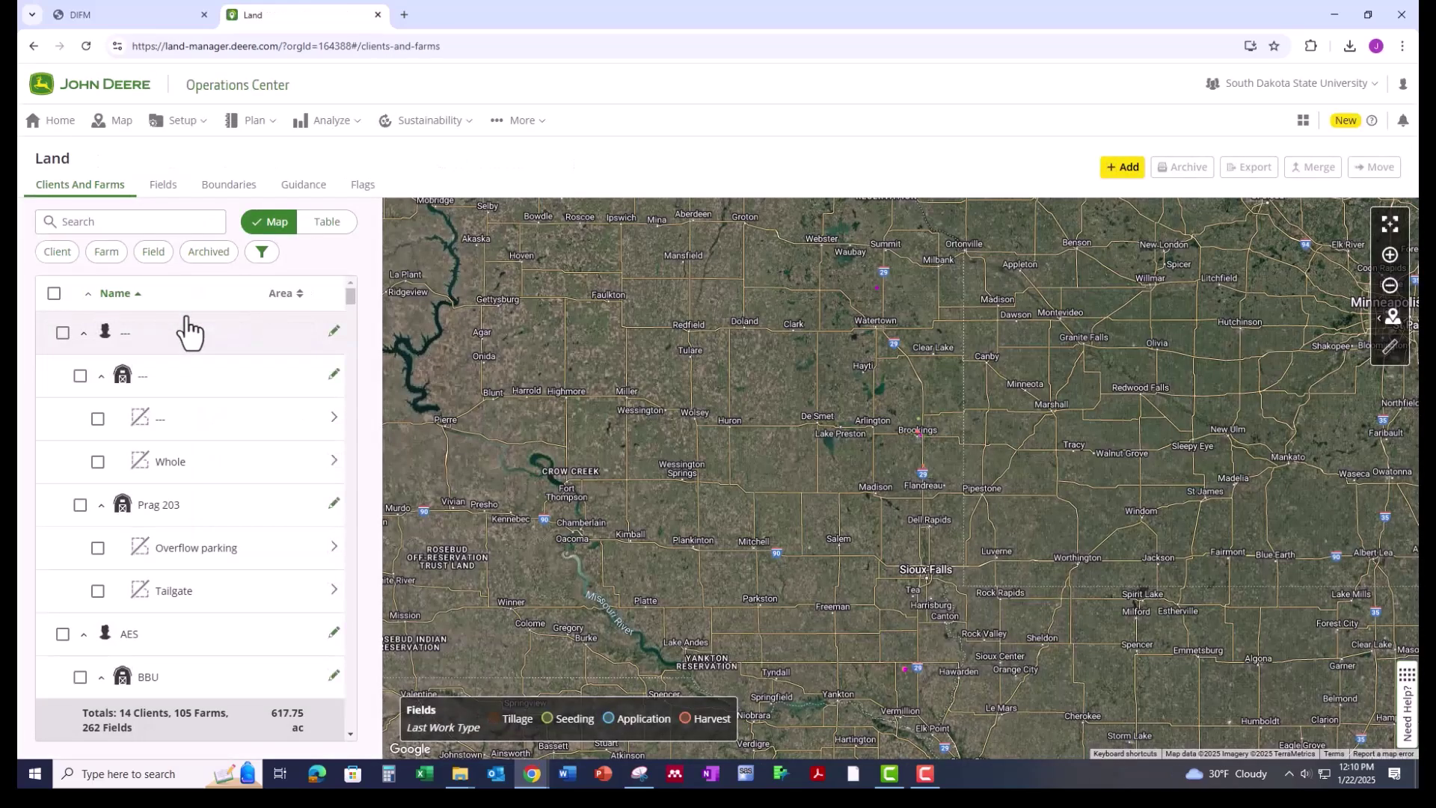
Filter the clients and farms list to the Soil Fertility client by searching clients for "Soil"
{"action": "left_click", "coordinate": [161, 222]}
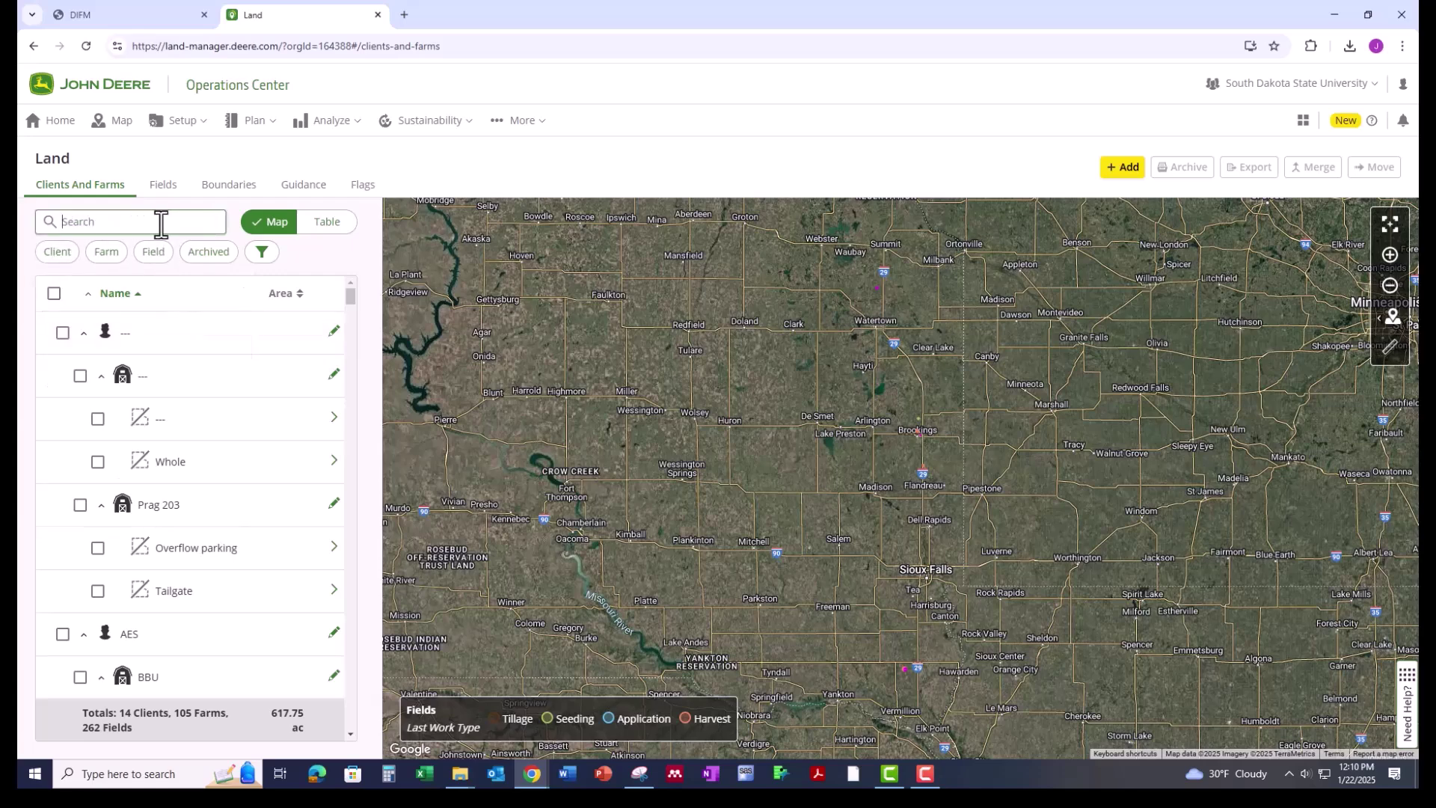
{"action": "left_click", "coordinate": [65, 258]}
{"action": "left_click", "coordinate": [85, 321]}
{"action": "type", "text": "Soil"}
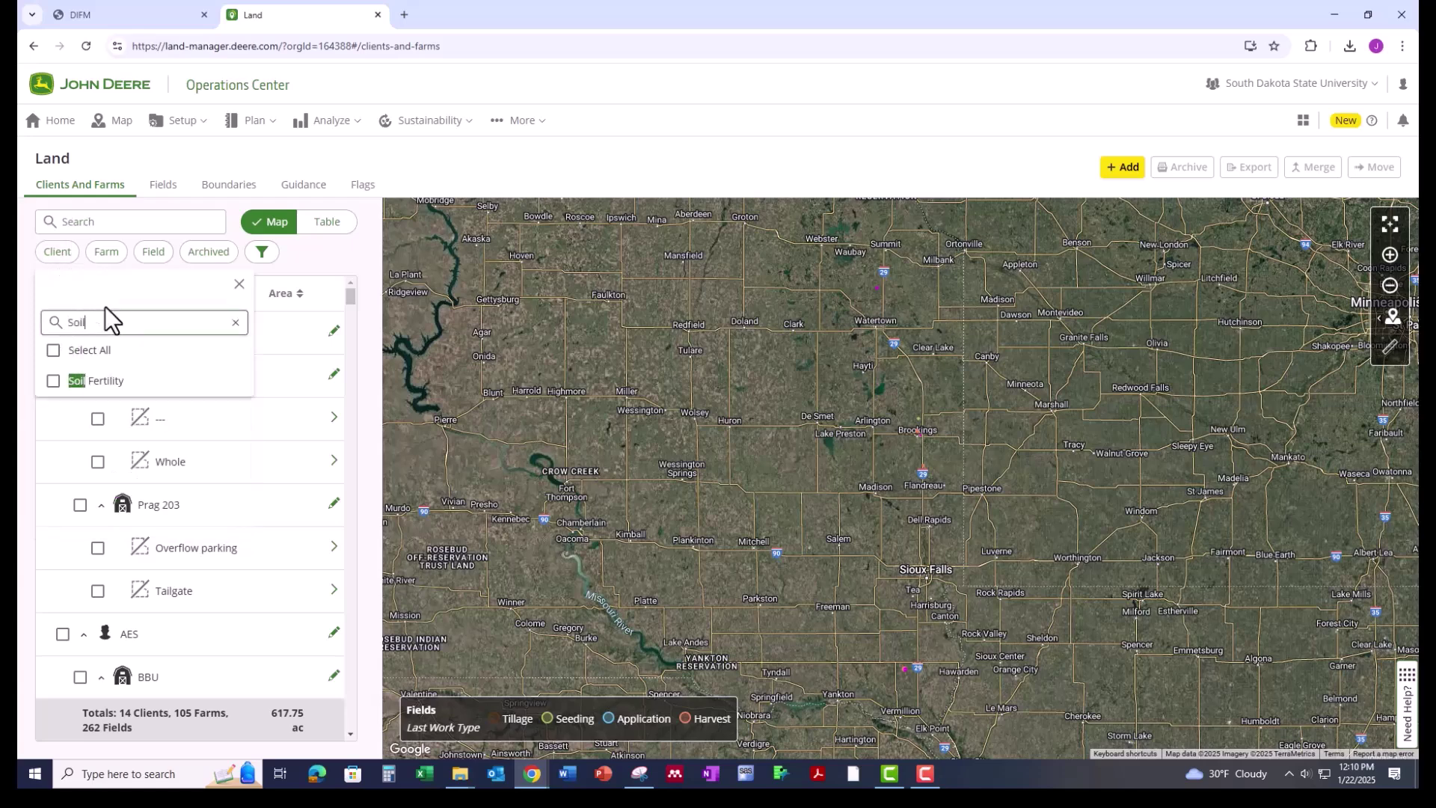
{"action": "left_click", "coordinate": [53, 381]}
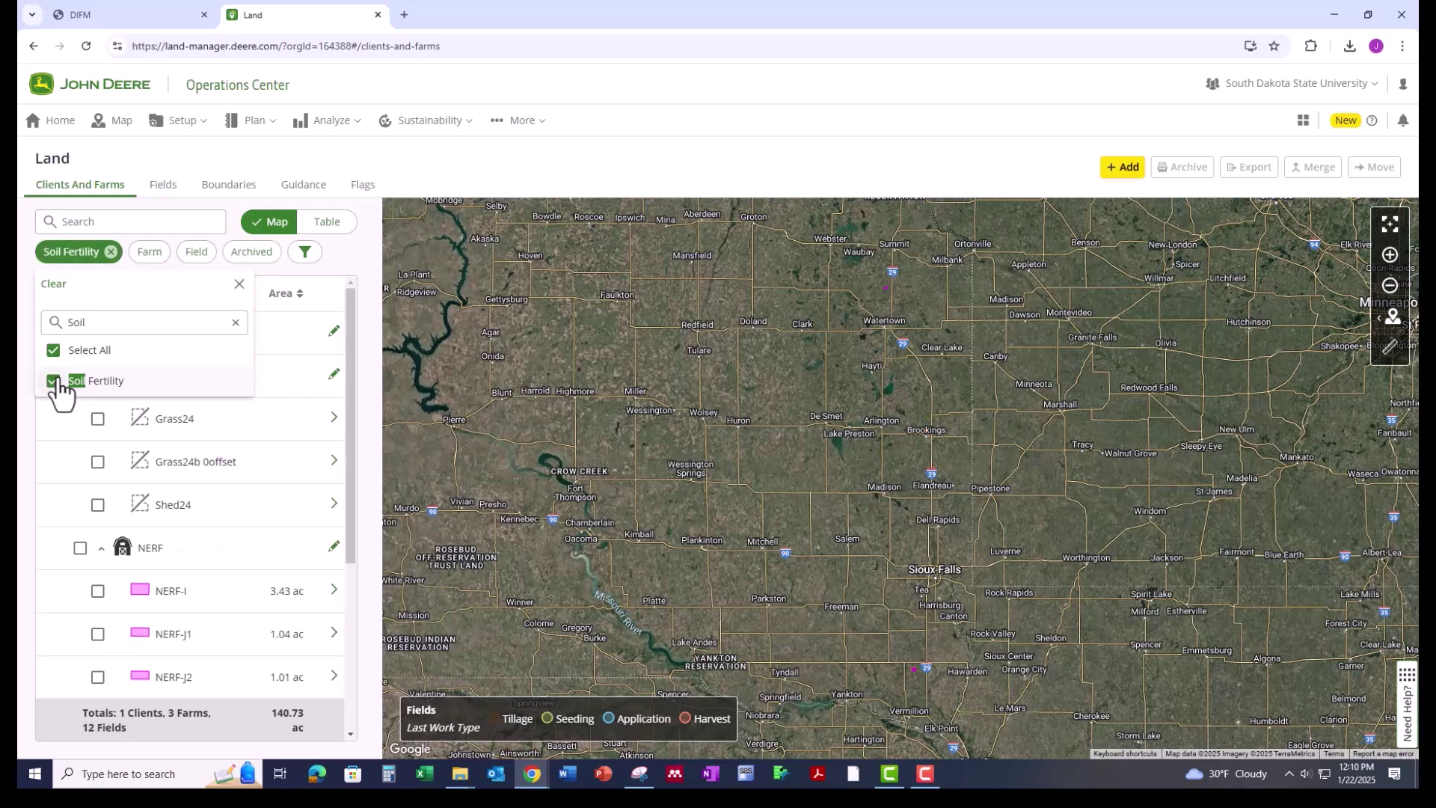
{"action": "left_click", "coordinate": [374, 241]}
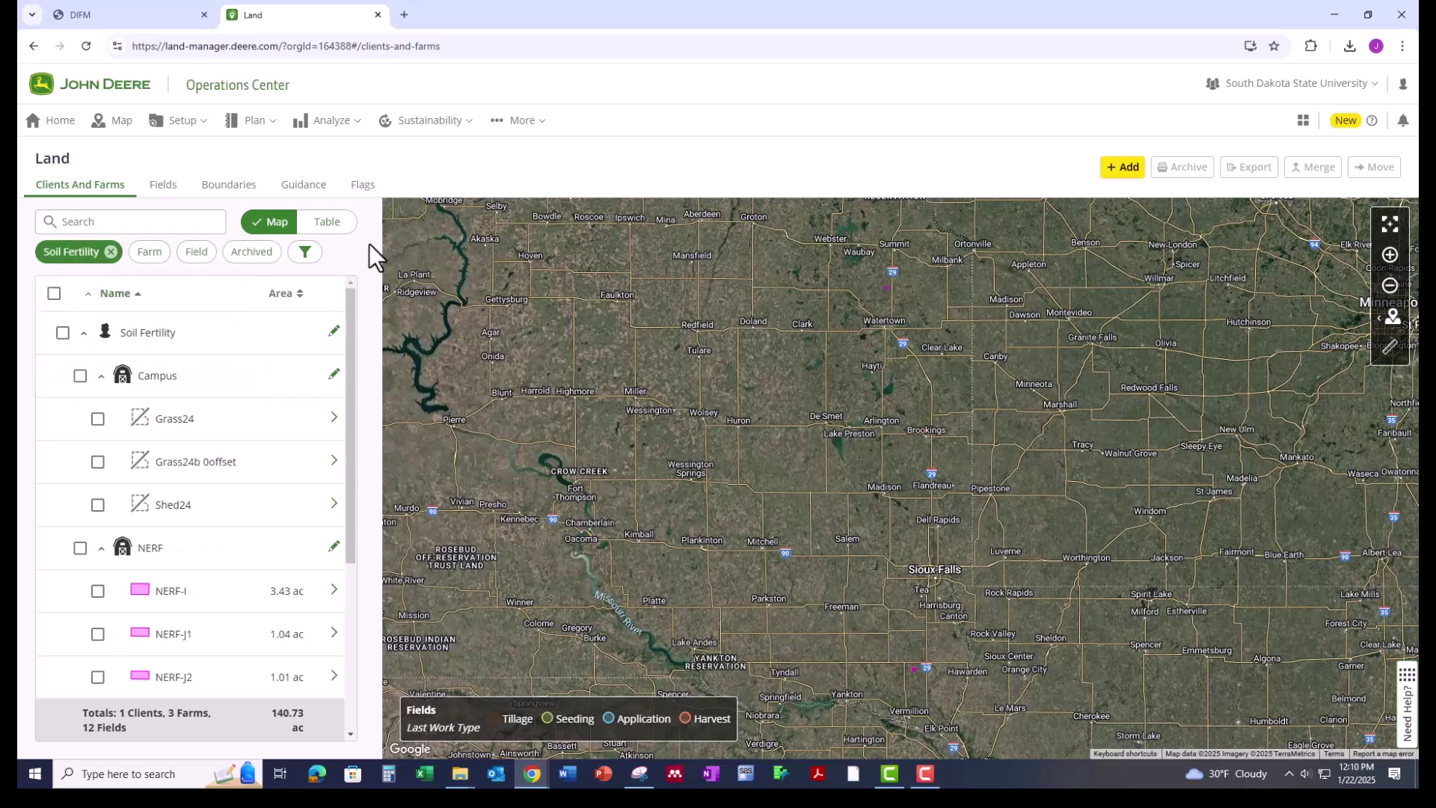
Select all Soil Fertility farms and fields except the Campus farm and its fields
{"action": "scroll", "coordinate": [199, 539], "scroll_direction": "down", "scroll_amount": 4}
{"action": "scroll", "coordinate": [193, 527], "scroll_direction": "up", "scroll_amount": 4}
{"action": "left_click", "coordinate": [54, 296]}
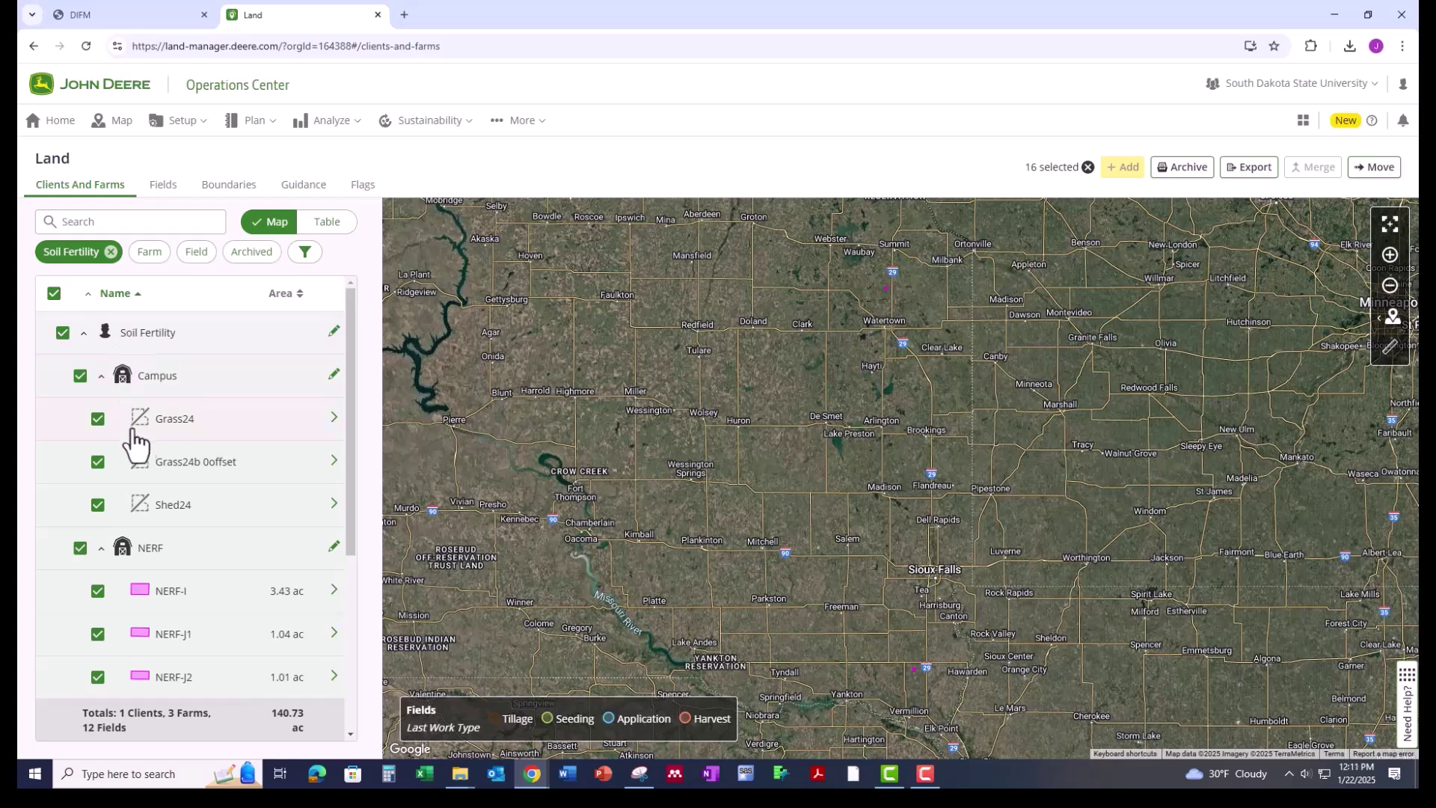
{"action": "left_click", "coordinate": [81, 378]}
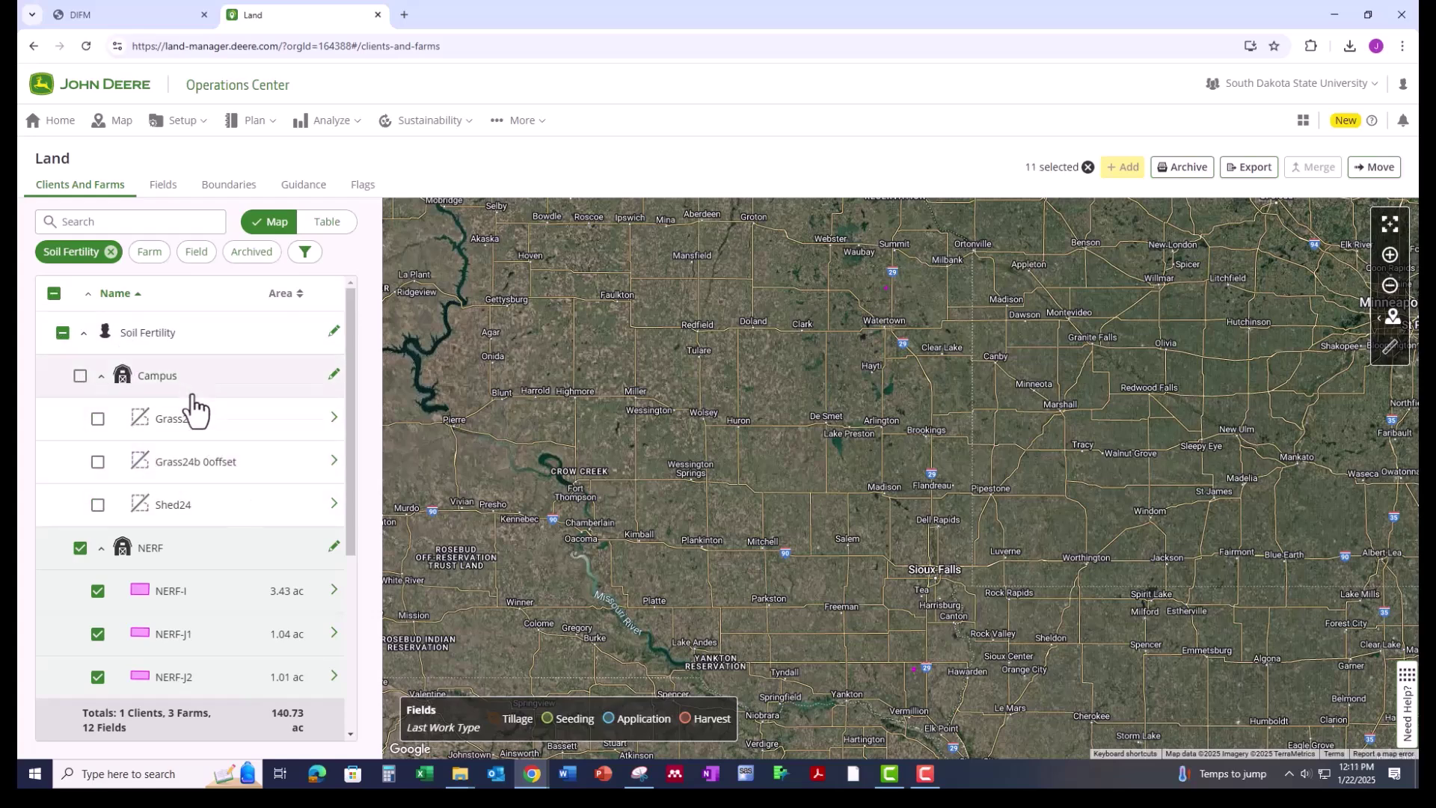
{"action": "scroll", "coordinate": [215, 532], "scroll_direction": "down", "scroll_amount": 4}
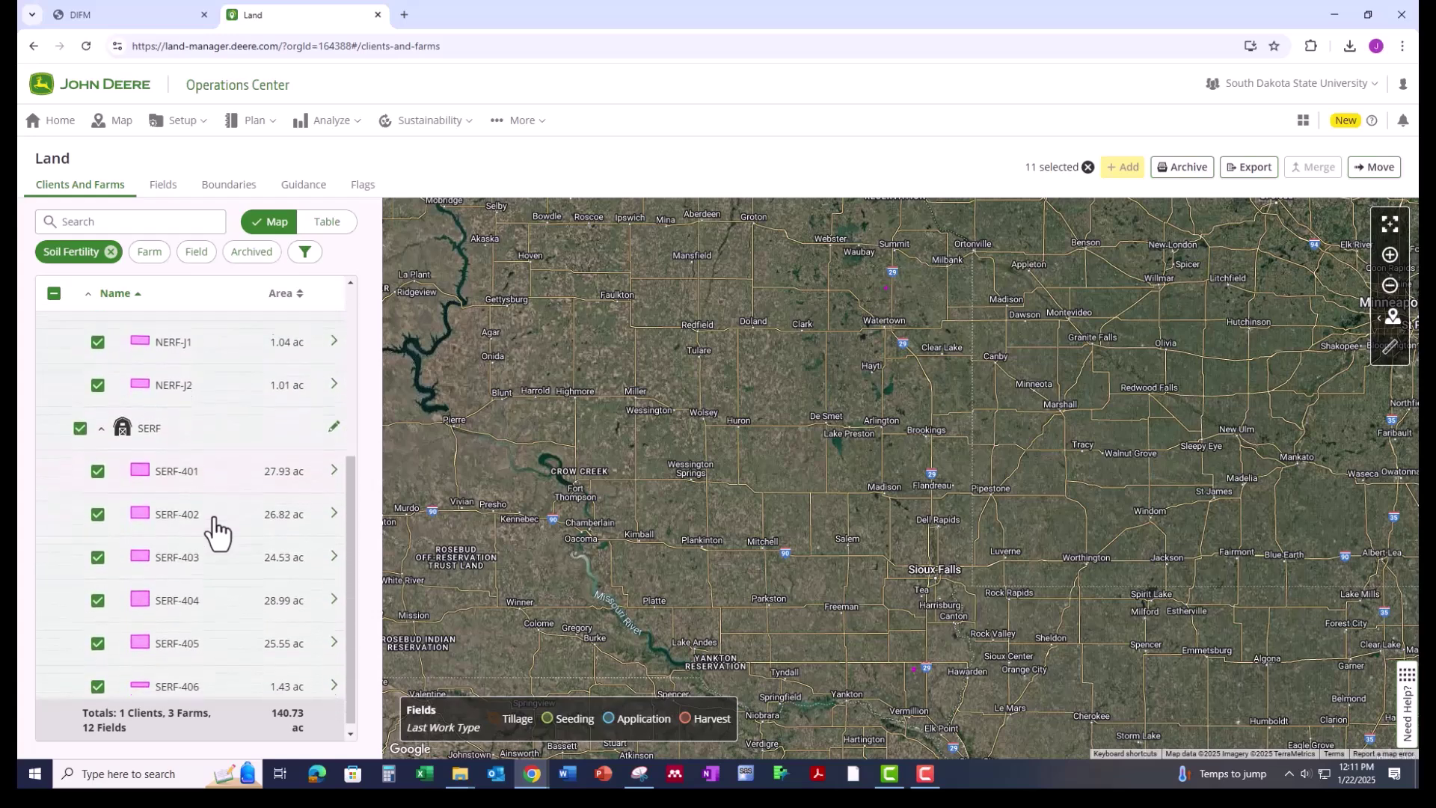
{"action": "scroll", "coordinate": [215, 531], "scroll_direction": "up", "scroll_amount": 4}
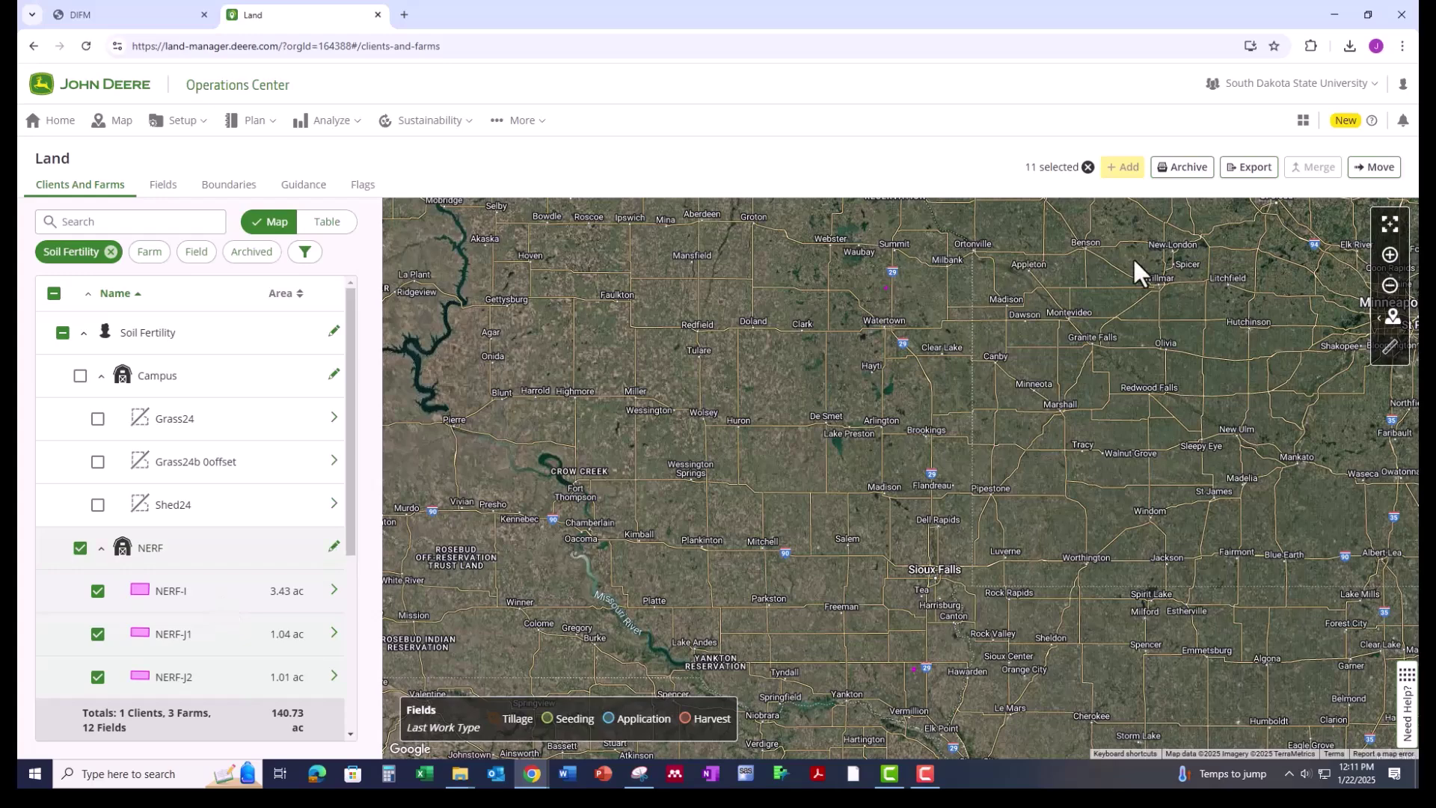
Start a boundary export of the selected fields and name the file "Soil Fertility Fields"
{"action": "left_click", "coordinate": [1249, 171]}
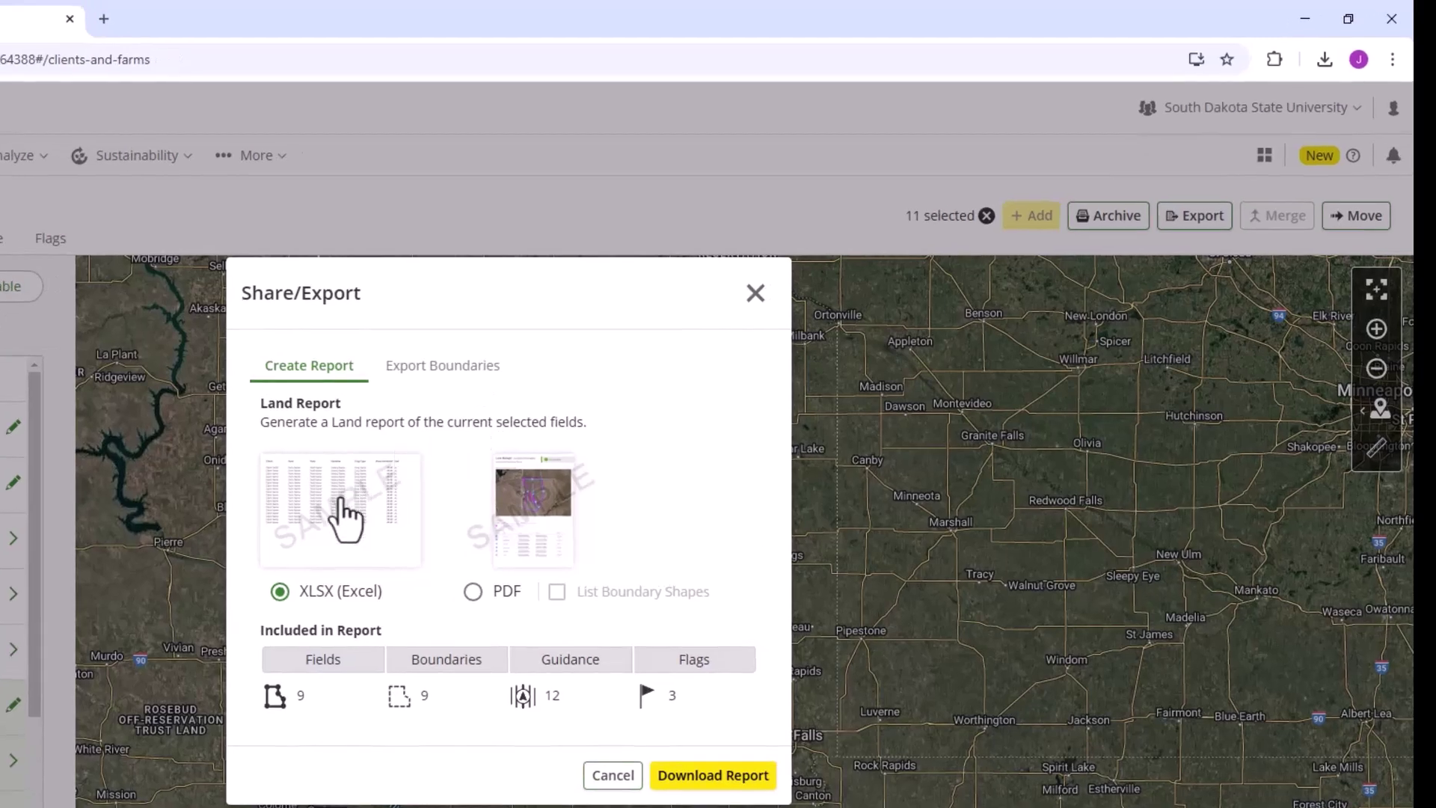
{"action": "left_click", "coordinate": [450, 368]}
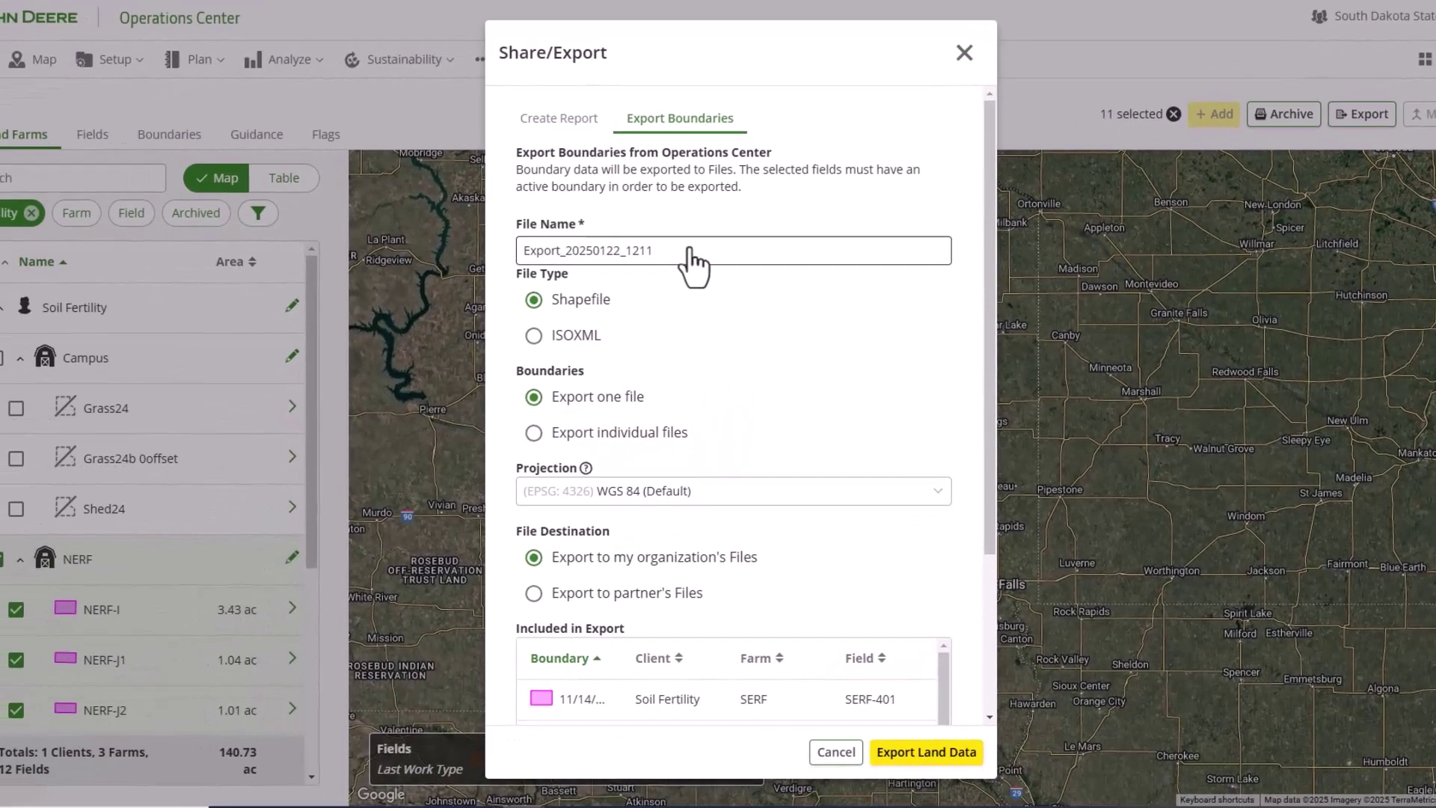
{"action": "left_click", "coordinate": [692, 250]}
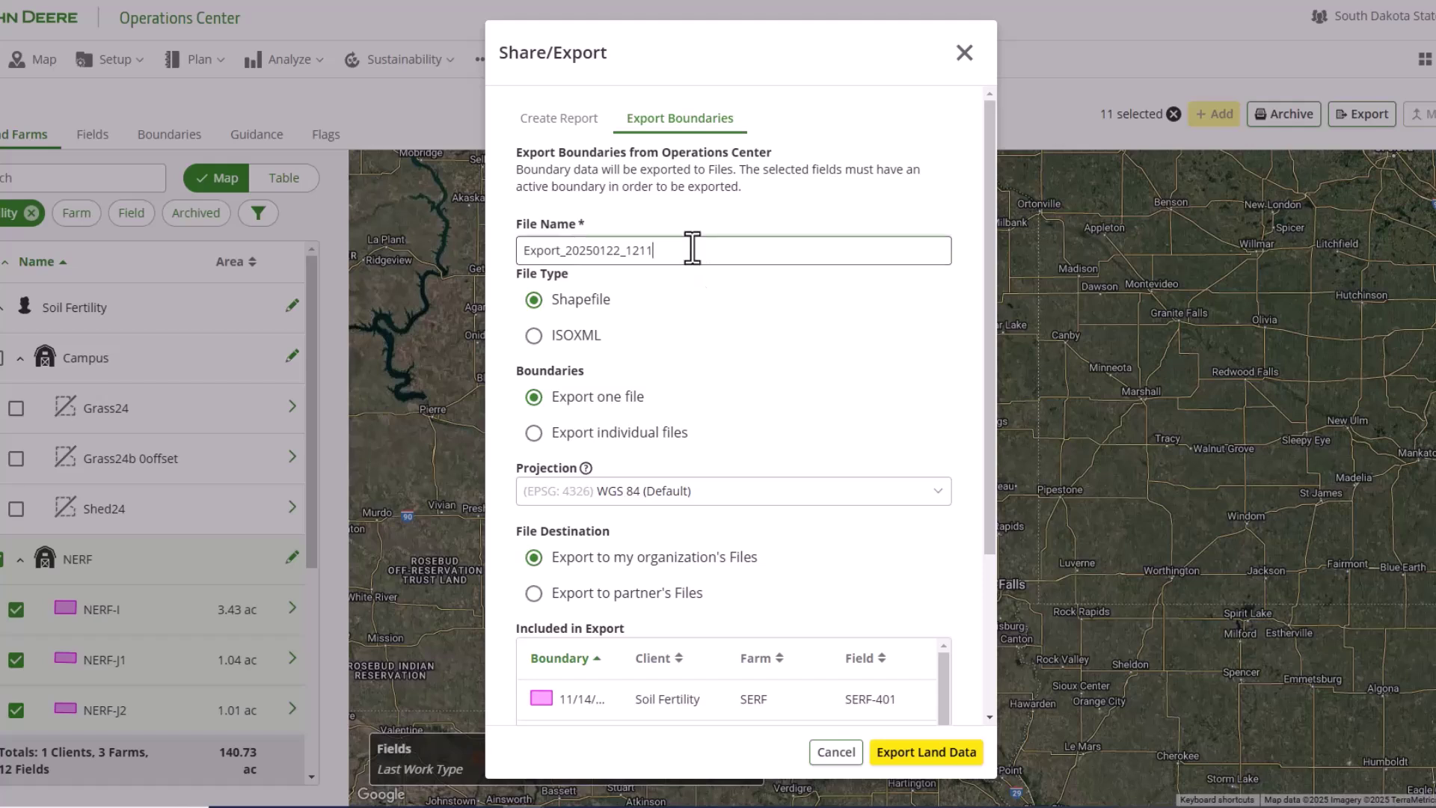
{"action": "left_click_drag", "start_coordinate": [692, 250], "coordinate": [473, 257]}
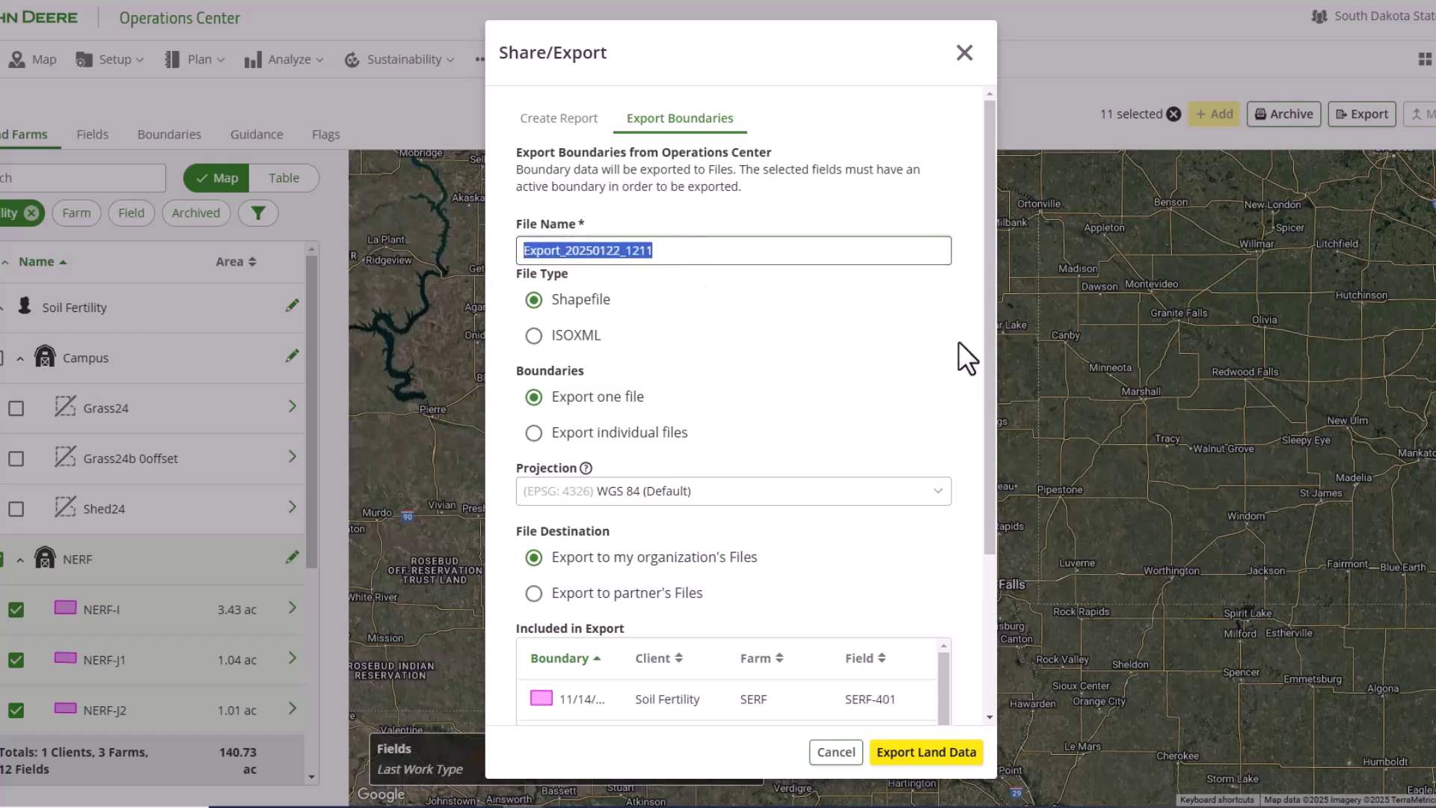
{"action": "type", "text": "Soil Fertility Fields"}
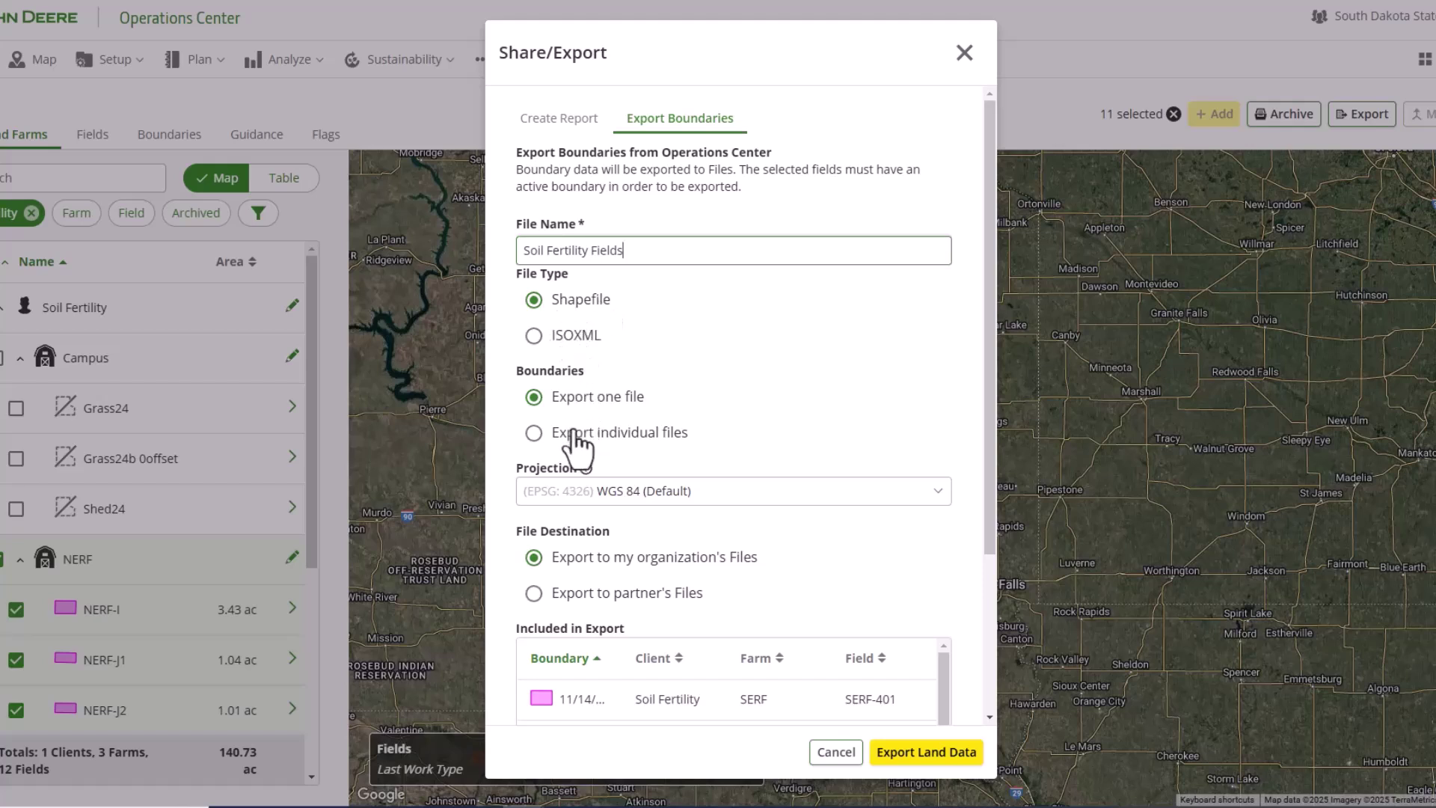
Set the boundaries to export as individual files, review the included fields, and export the land data
{"action": "left_click", "coordinate": [536, 441]}
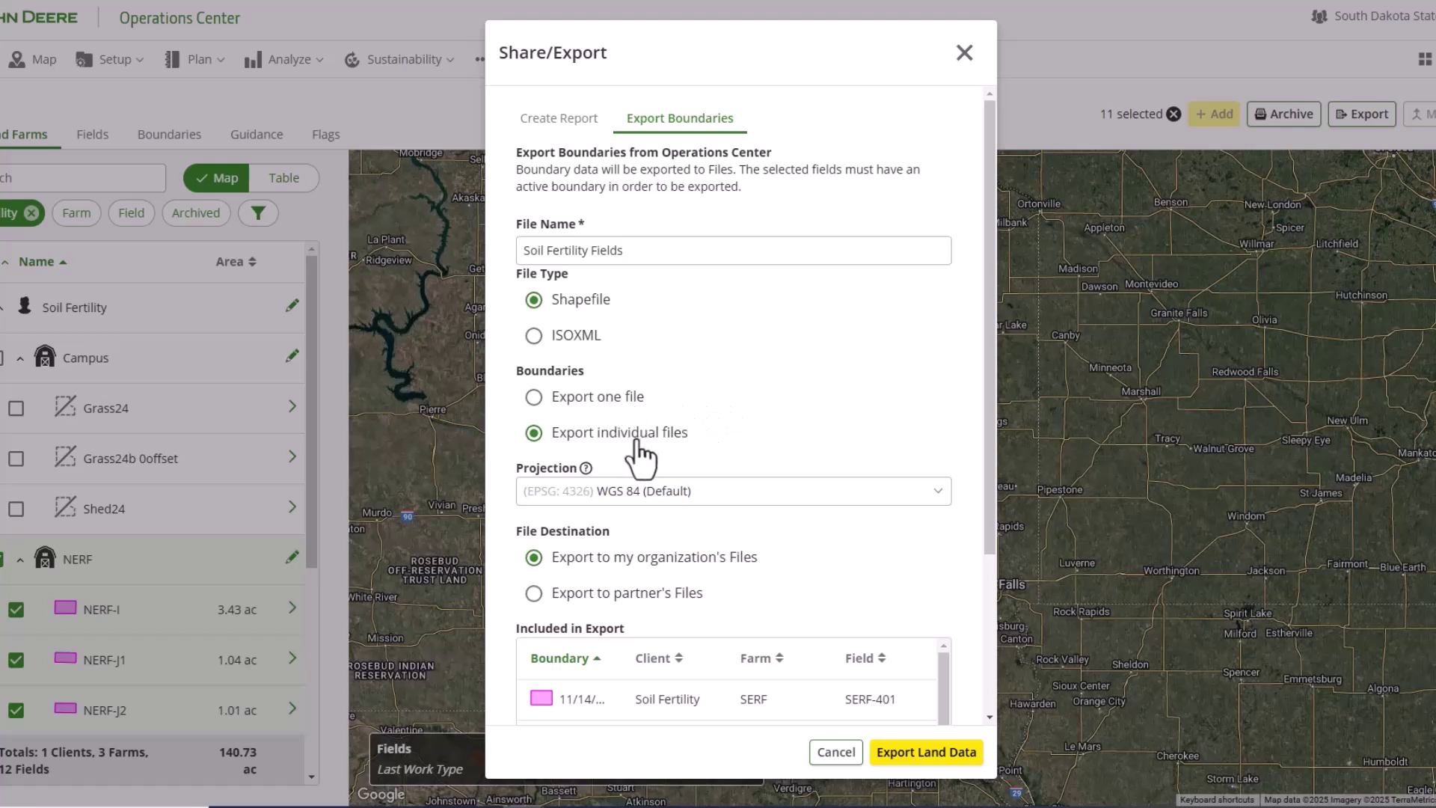
{"action": "scroll", "coordinate": [676, 498], "scroll_direction": "down", "scroll_amount": 1}
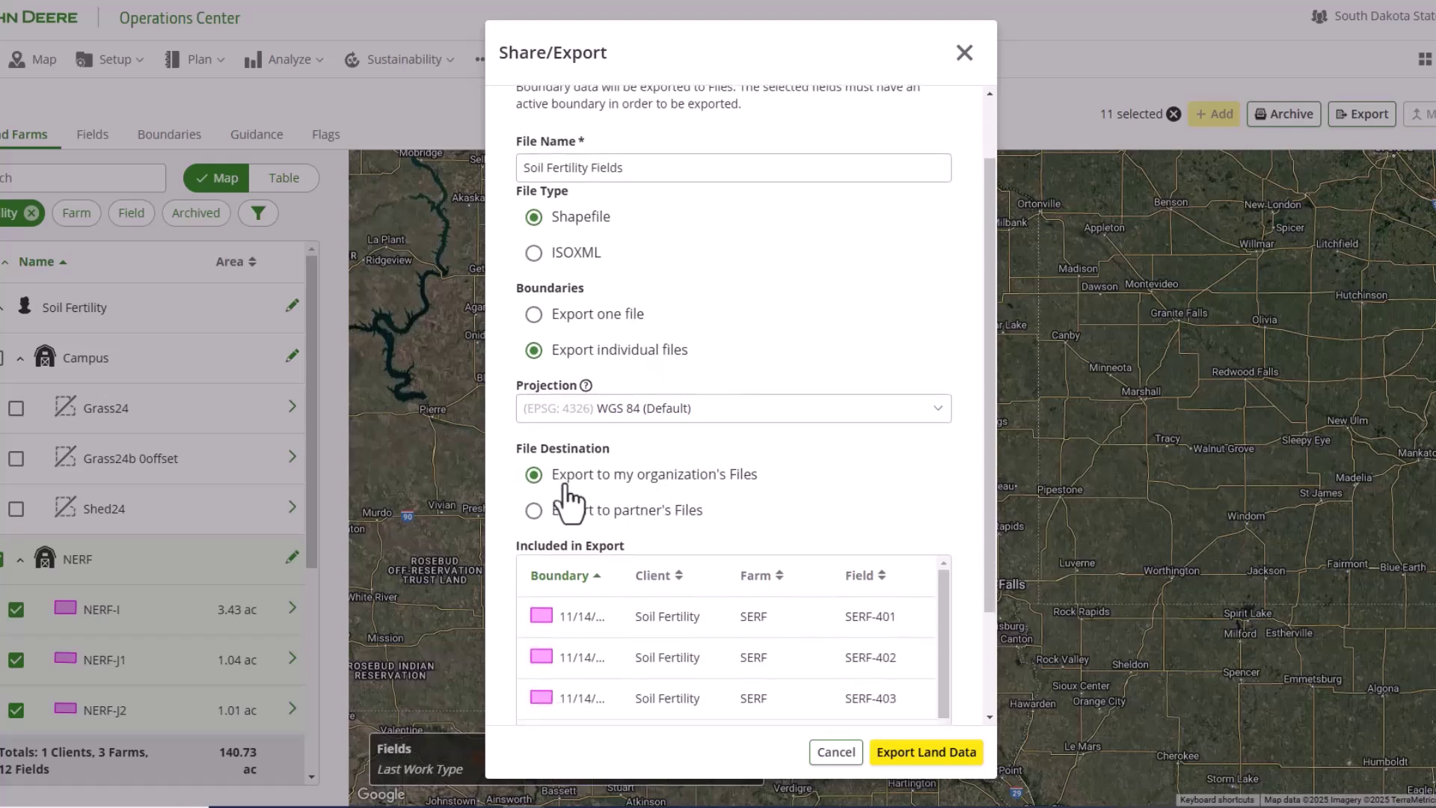
{"action": "scroll", "coordinate": [797, 473], "scroll_direction": "down", "scroll_amount": 2}
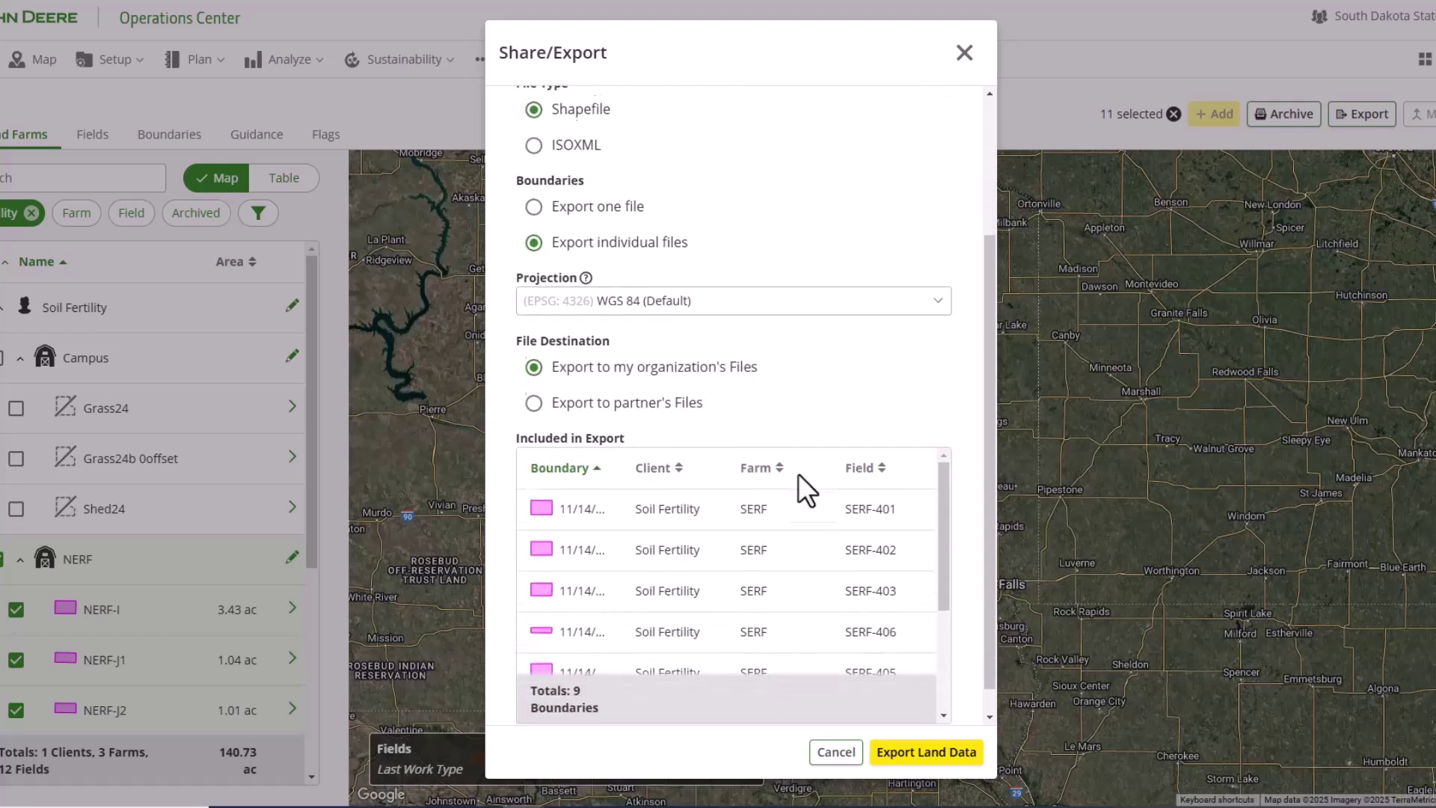
{"action": "scroll", "coordinate": [647, 477], "scroll_direction": "down", "scroll_amount": 2}
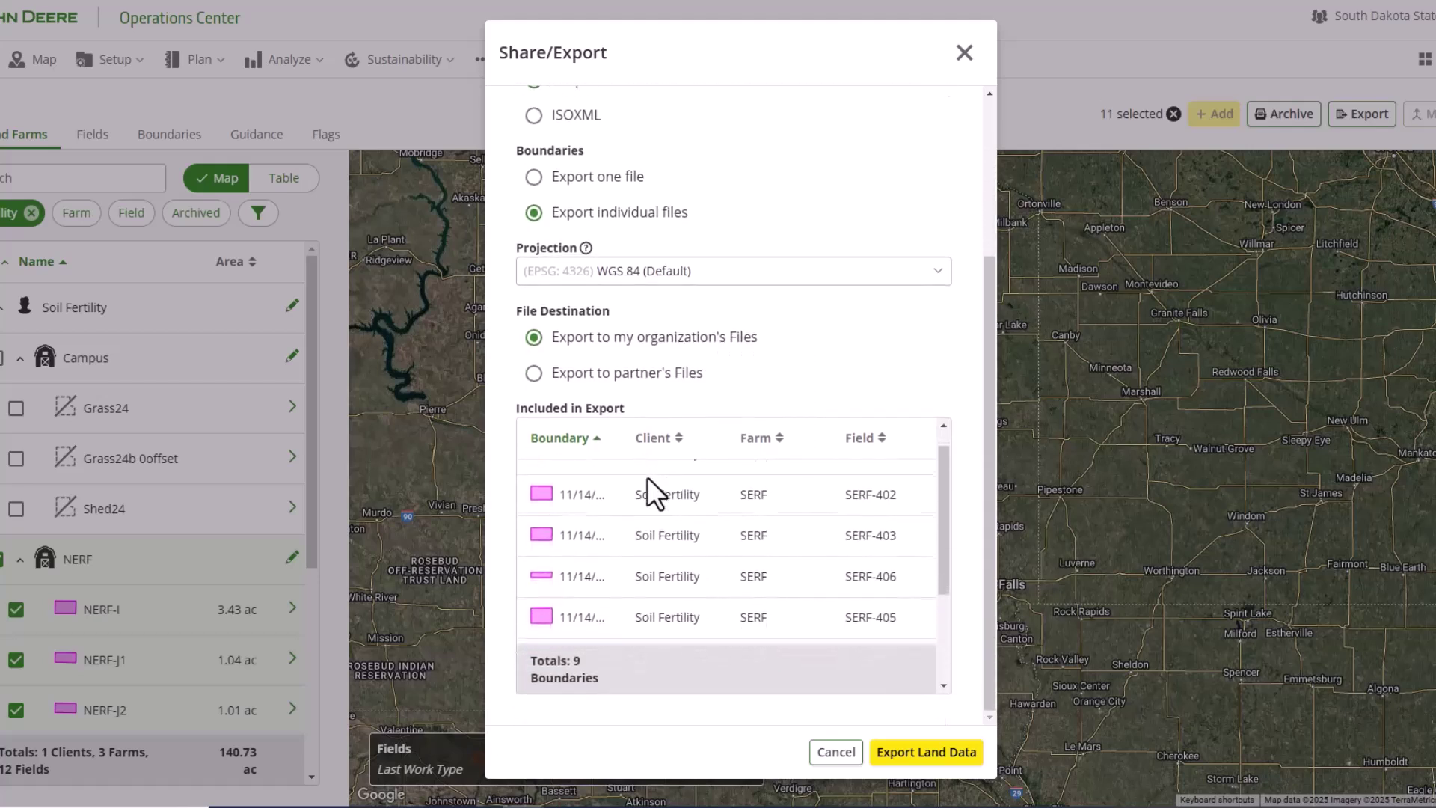
{"action": "scroll", "coordinate": [648, 478], "scroll_direction": "down", "scroll_amount": 2}
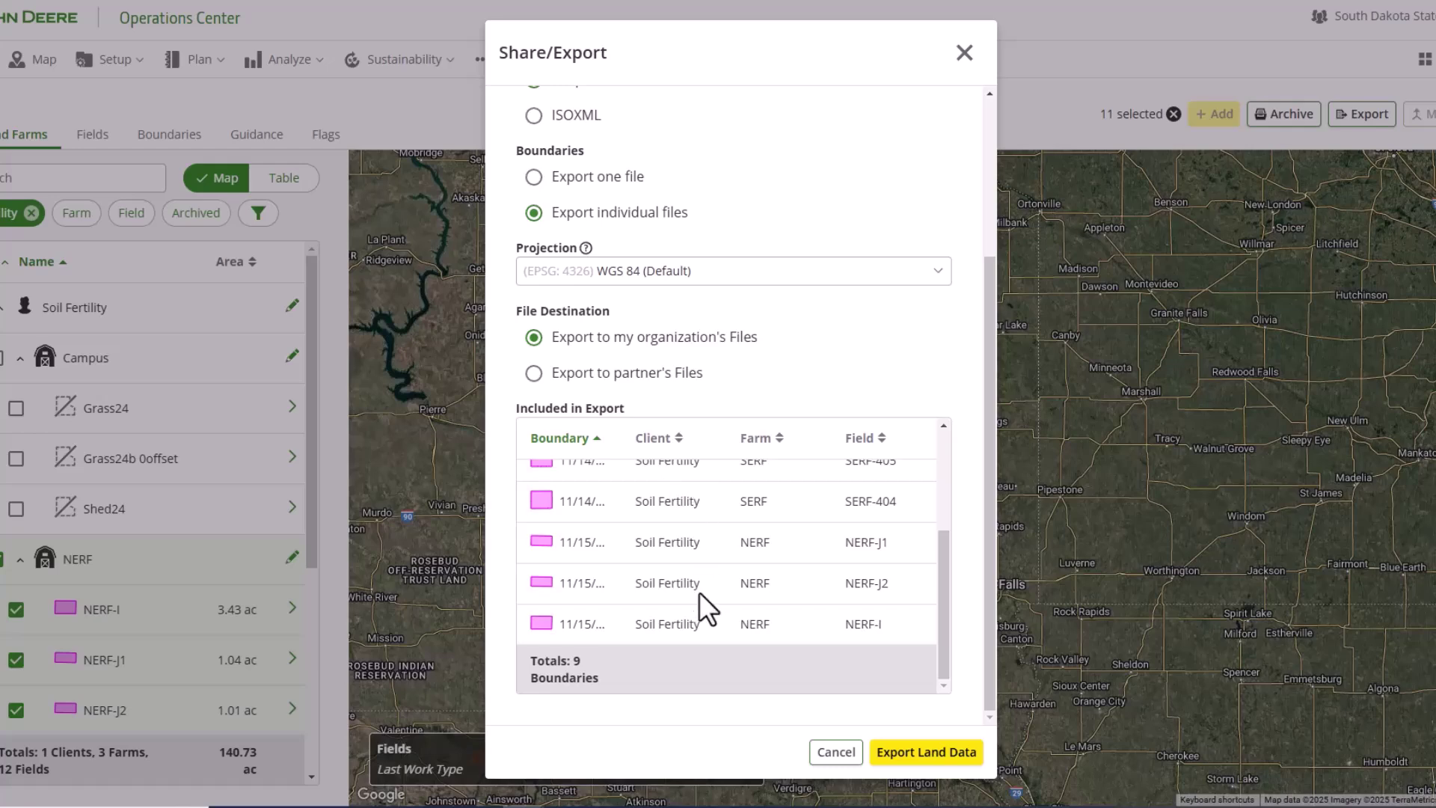
{"action": "left_click", "coordinate": [917, 756]}
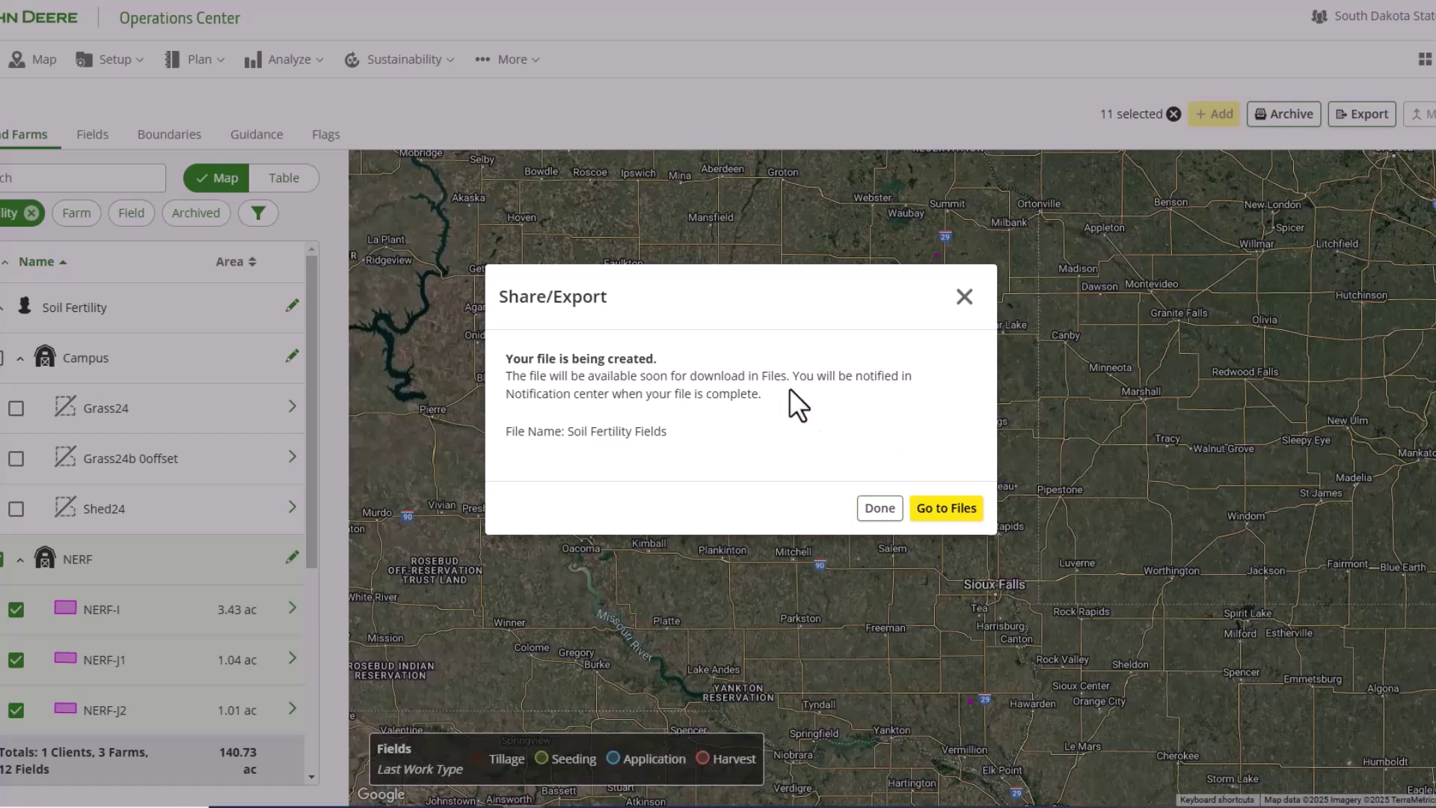
{"action": "left_click", "coordinate": [879, 509]}
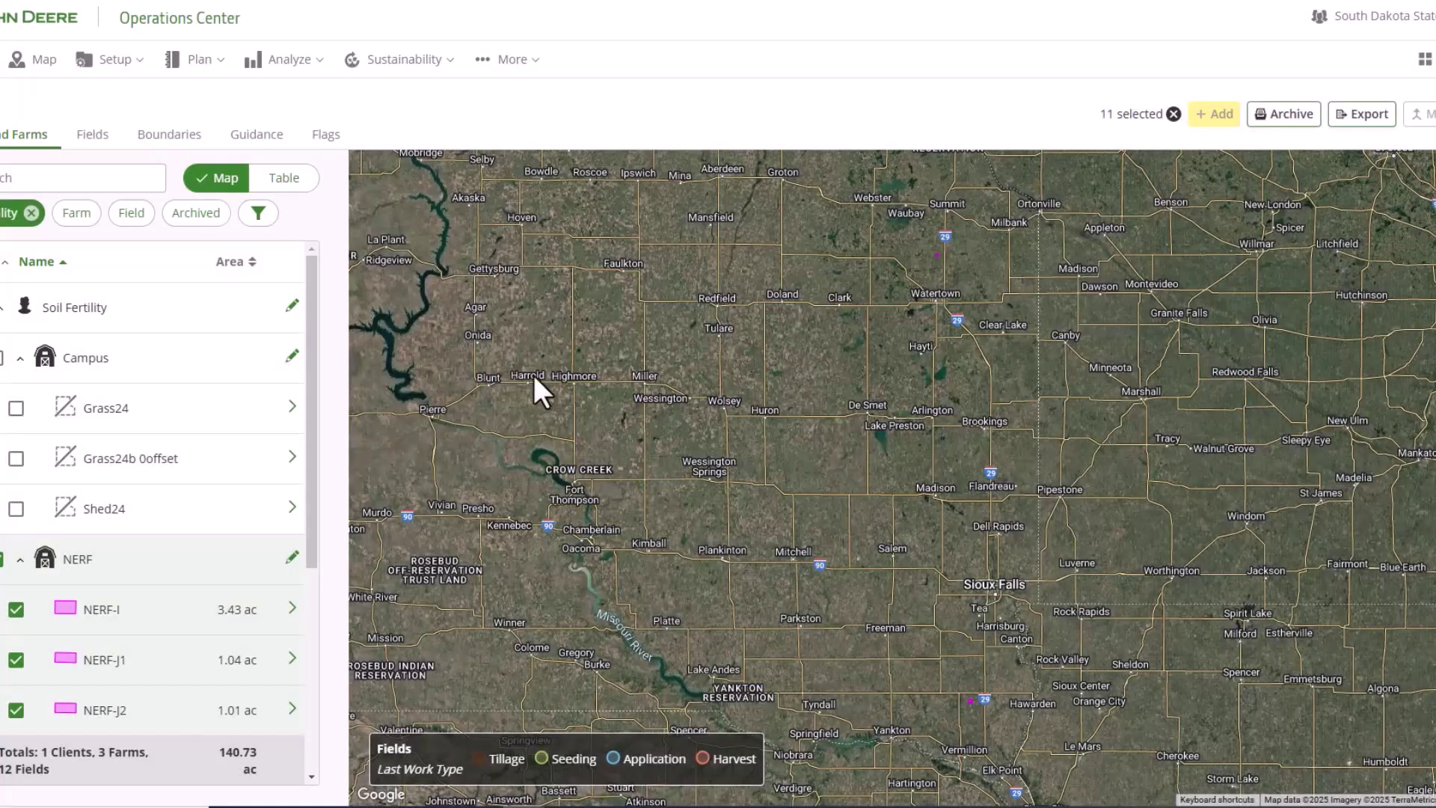
Open the organization's Files page, reload it, and list the files in the Other category
{"action": "left_click", "coordinate": [509, 63]}
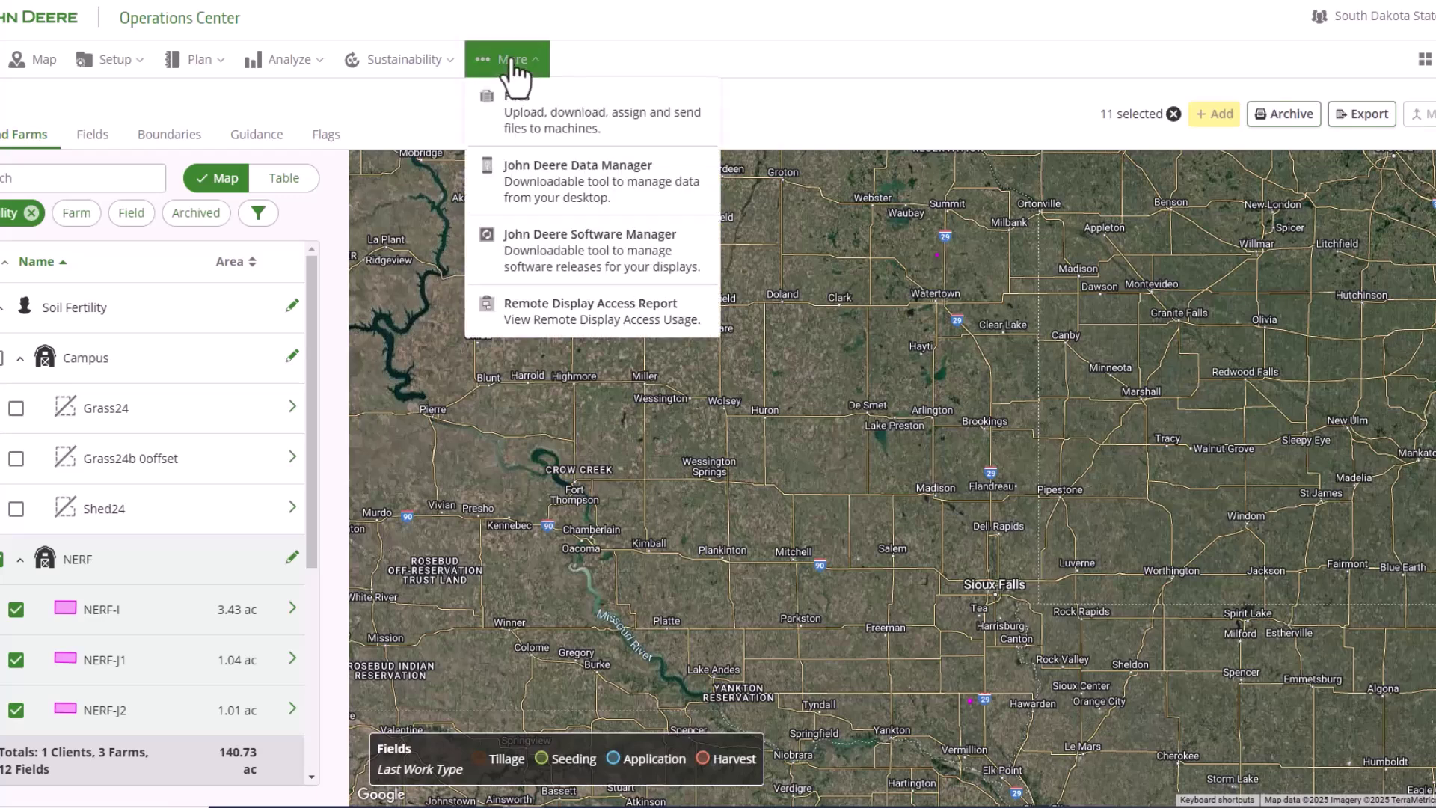
{"action": "left_click", "coordinate": [528, 120]}
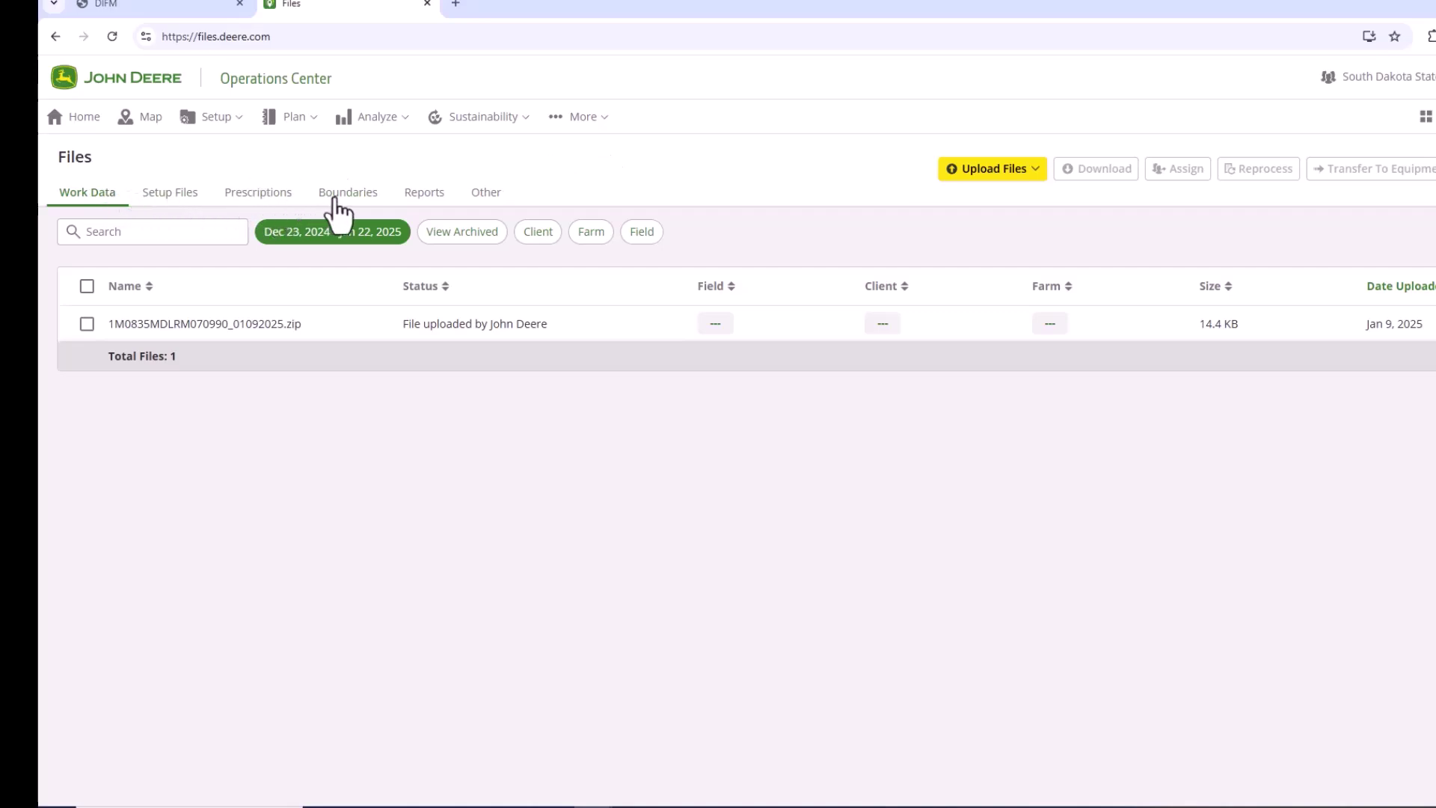
{"action": "left_click", "coordinate": [335, 196]}
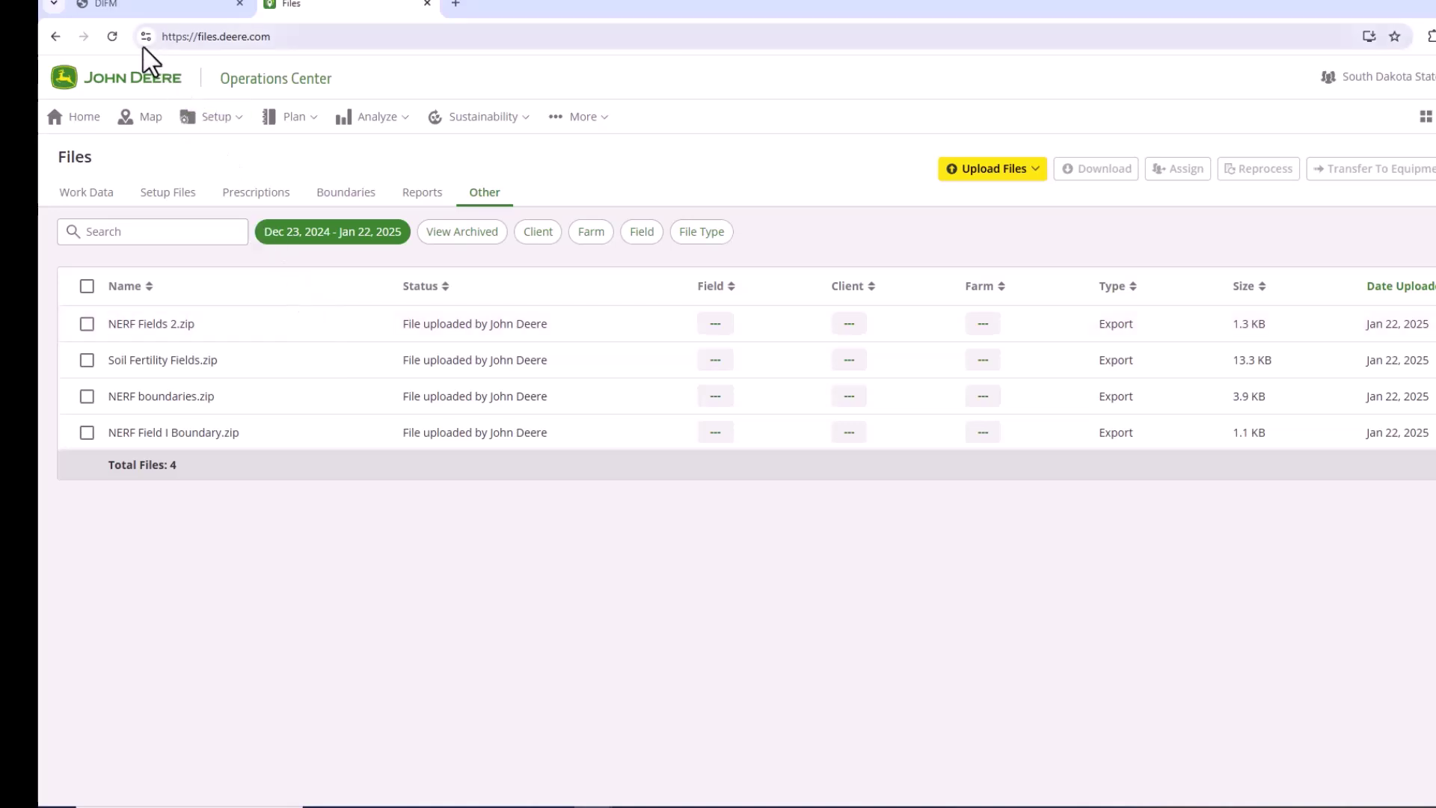
{"action": "left_click", "coordinate": [113, 37]}
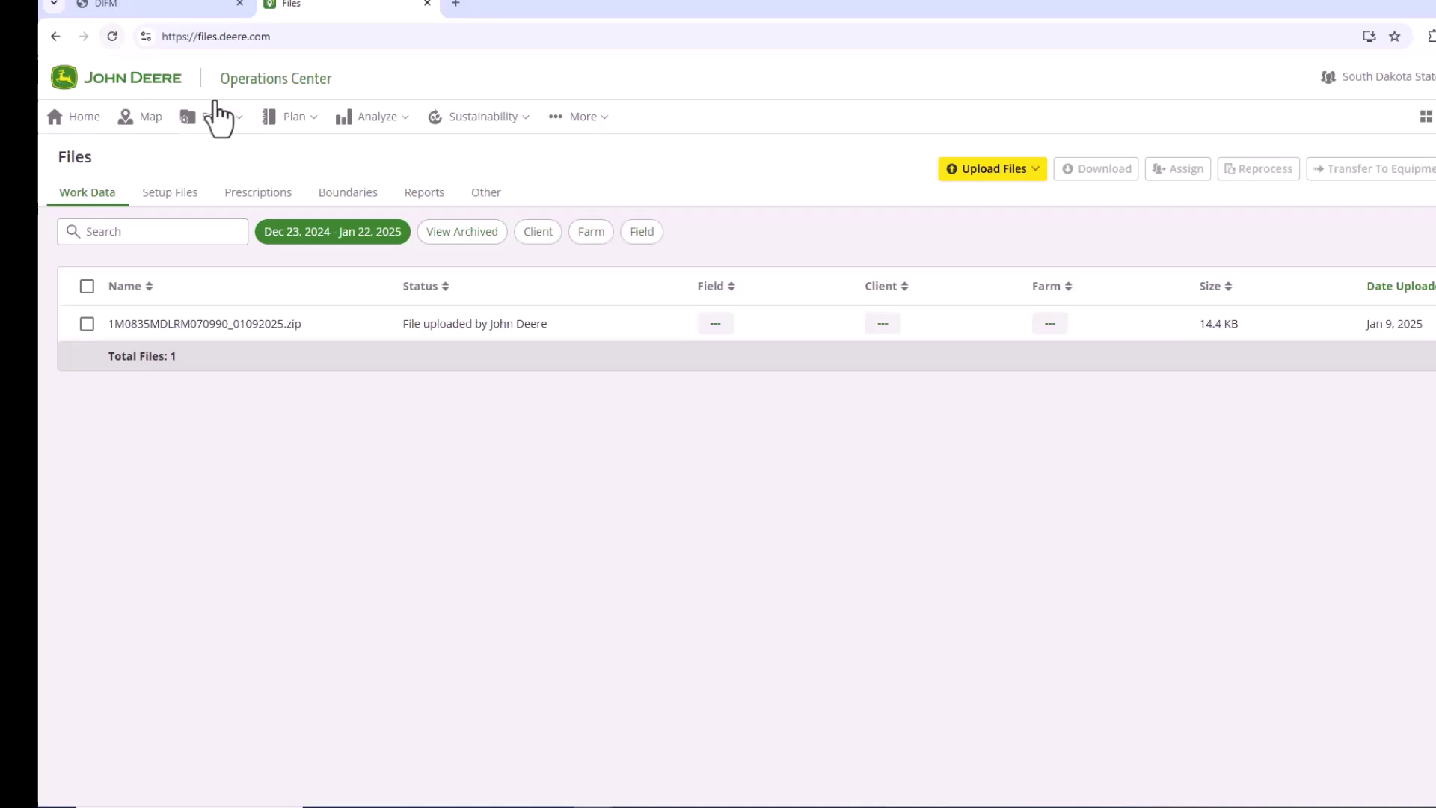
{"action": "left_click", "coordinate": [476, 200]}
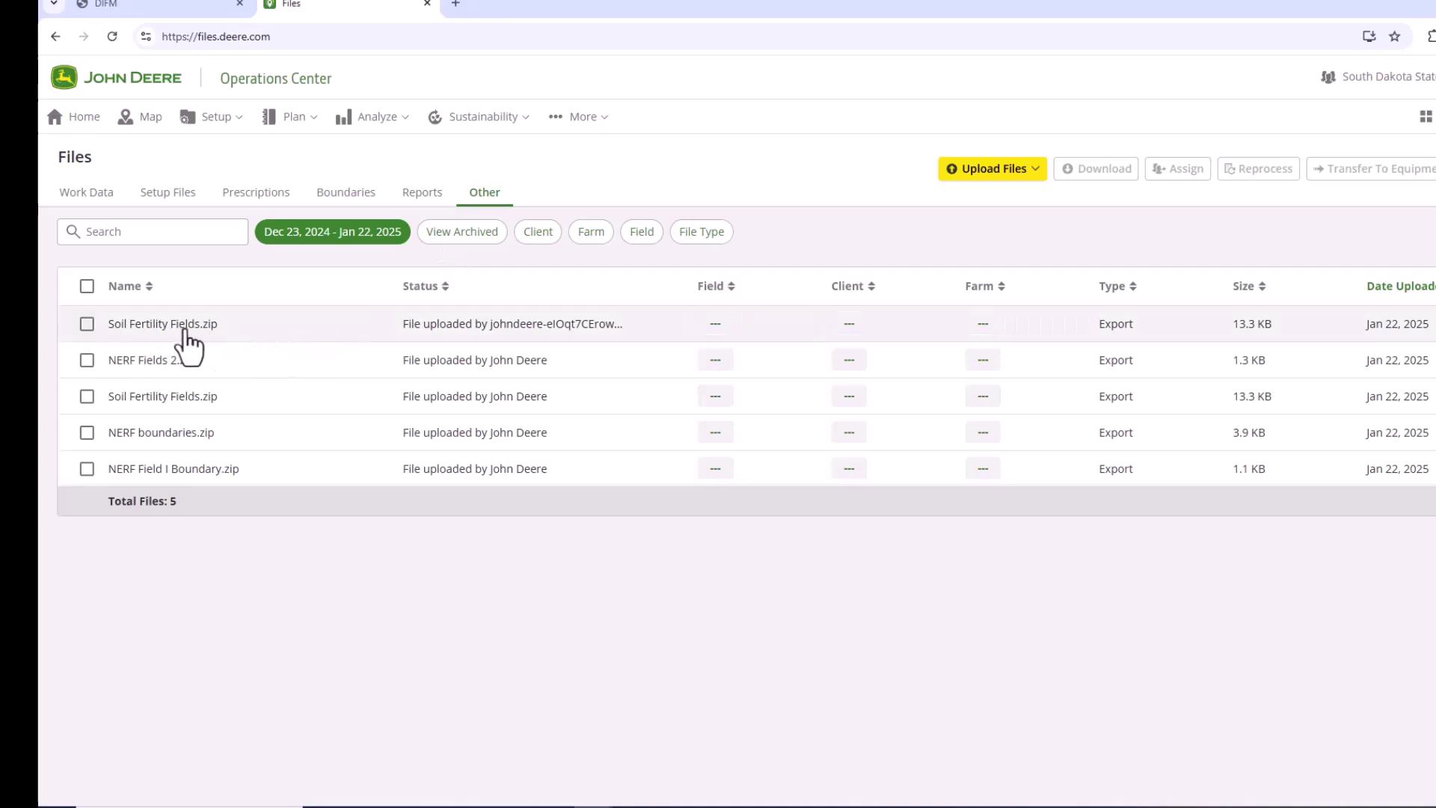
Download the newest Soil Fertility Fields.zip export in .zip format
{"action": "left_click", "coordinate": [85, 324]}
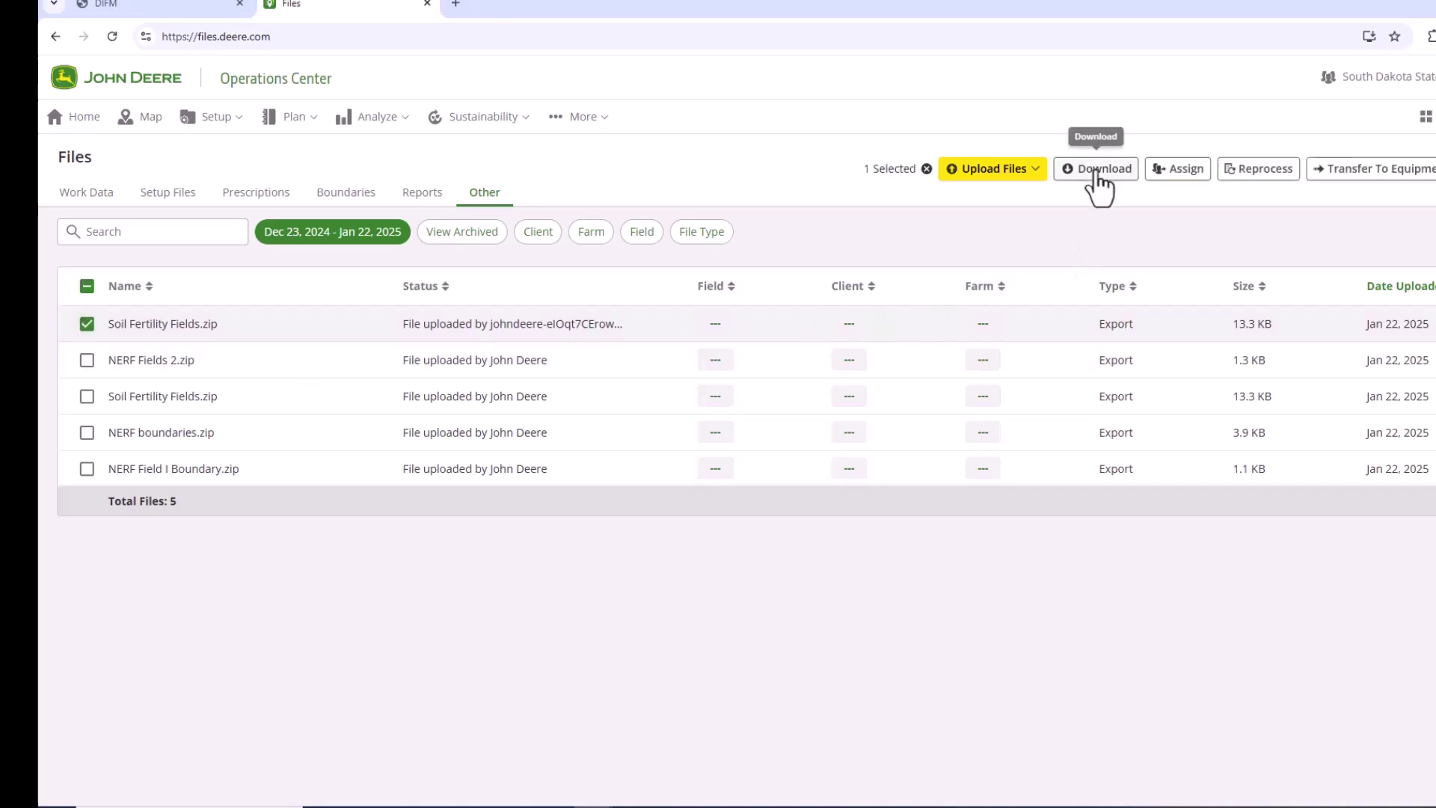
{"action": "left_click", "coordinate": [1097, 171]}
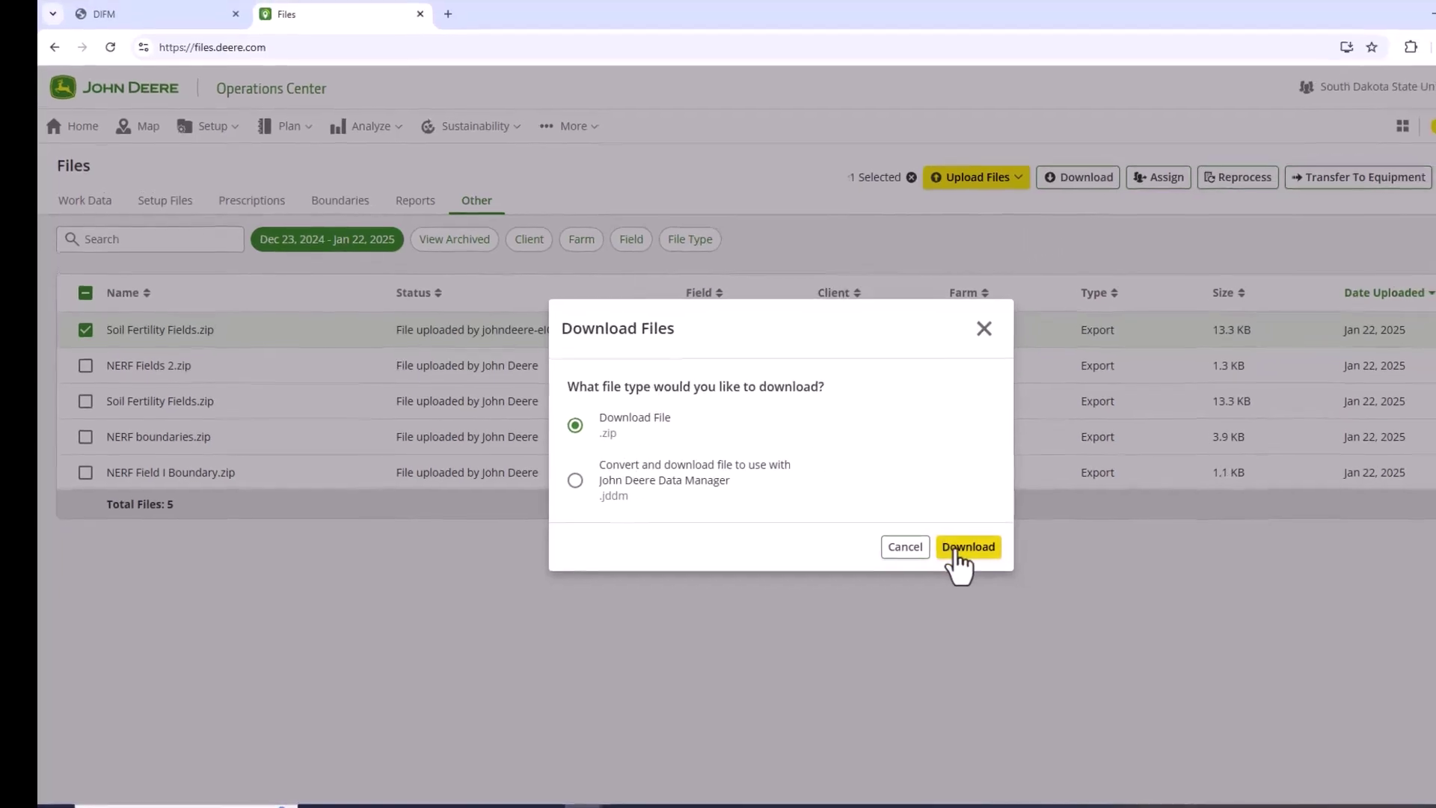
{"action": "left_click", "coordinate": [967, 546]}
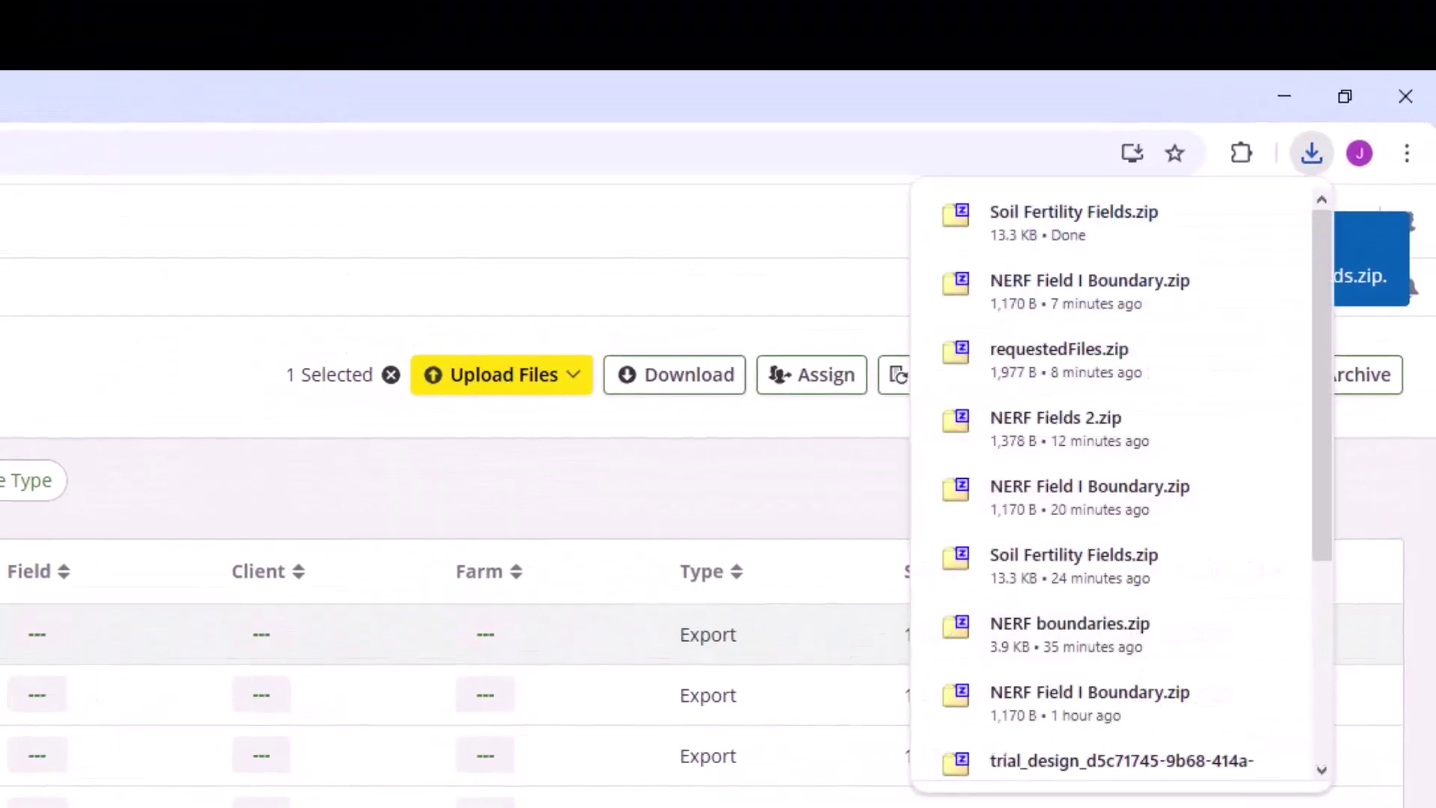
Show the downloaded Soil Fertility Fields.zip in its folder and extract it into a Soil Fertility Fields folder
{"action": "mouse_move", "coordinate": [1029, 230]}
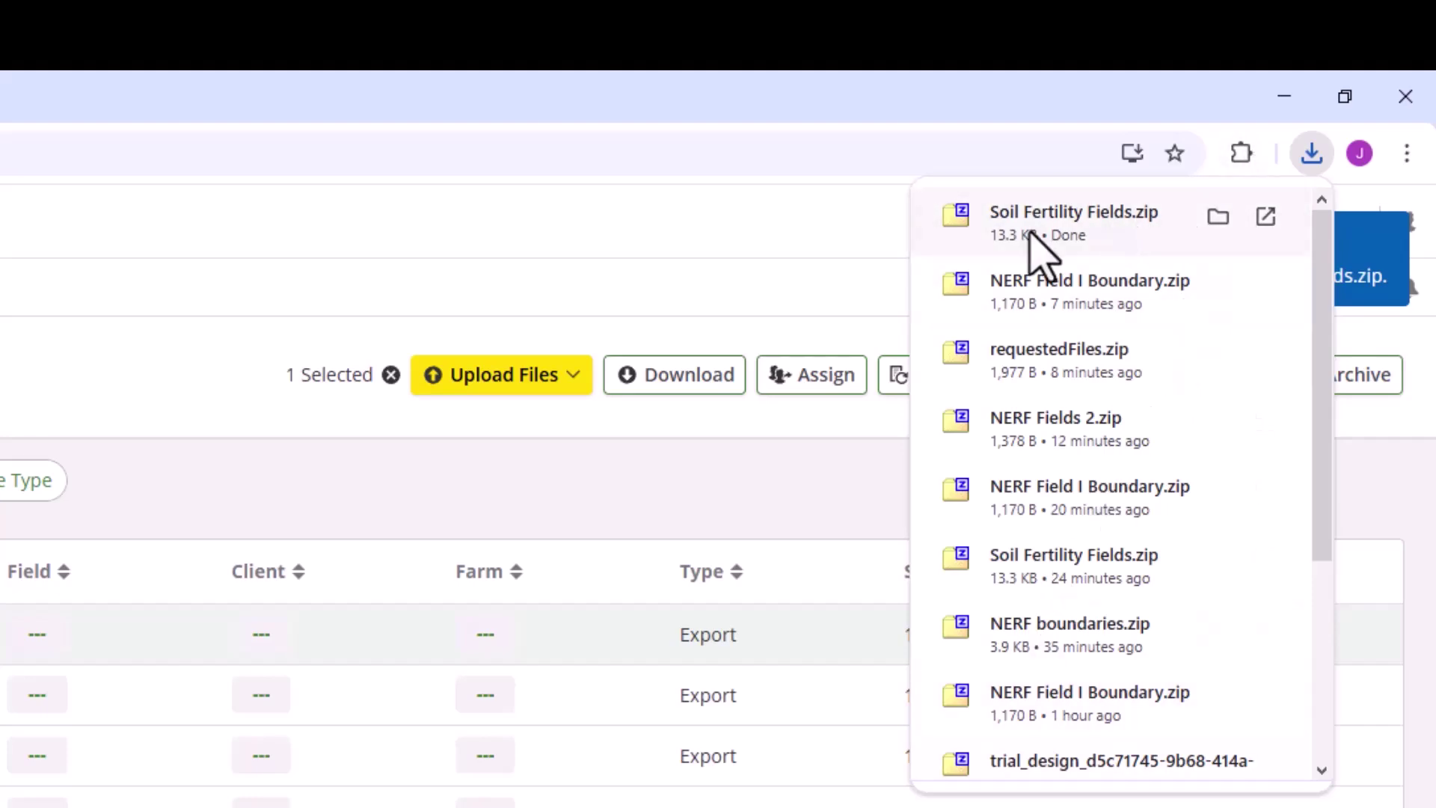
{"action": "left_click", "coordinate": [1219, 217]}
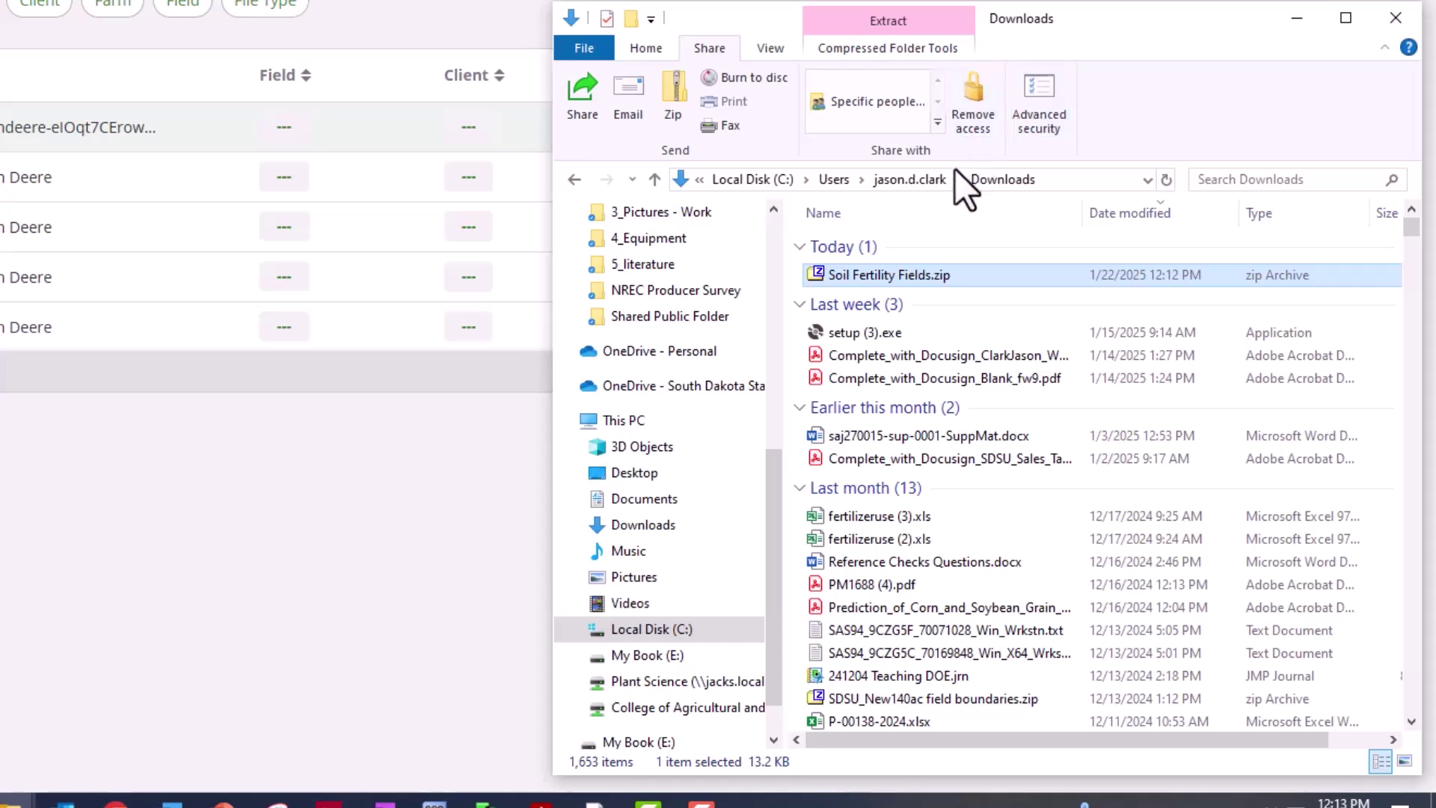
{"action": "right_click", "coordinate": [818, 269]}
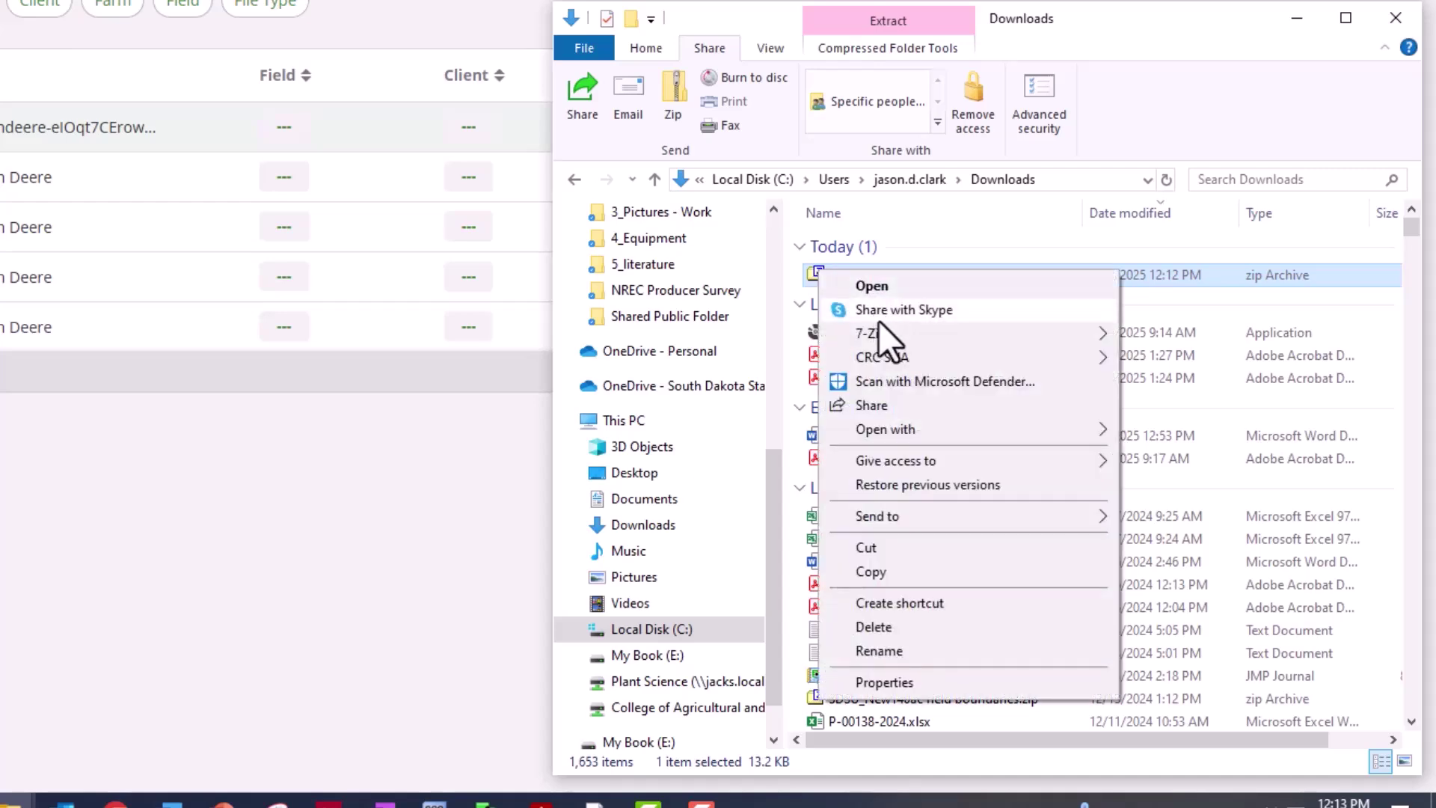
{"action": "mouse_move", "coordinate": [824, 334]}
{"action": "left_click", "coordinate": [557, 379]}
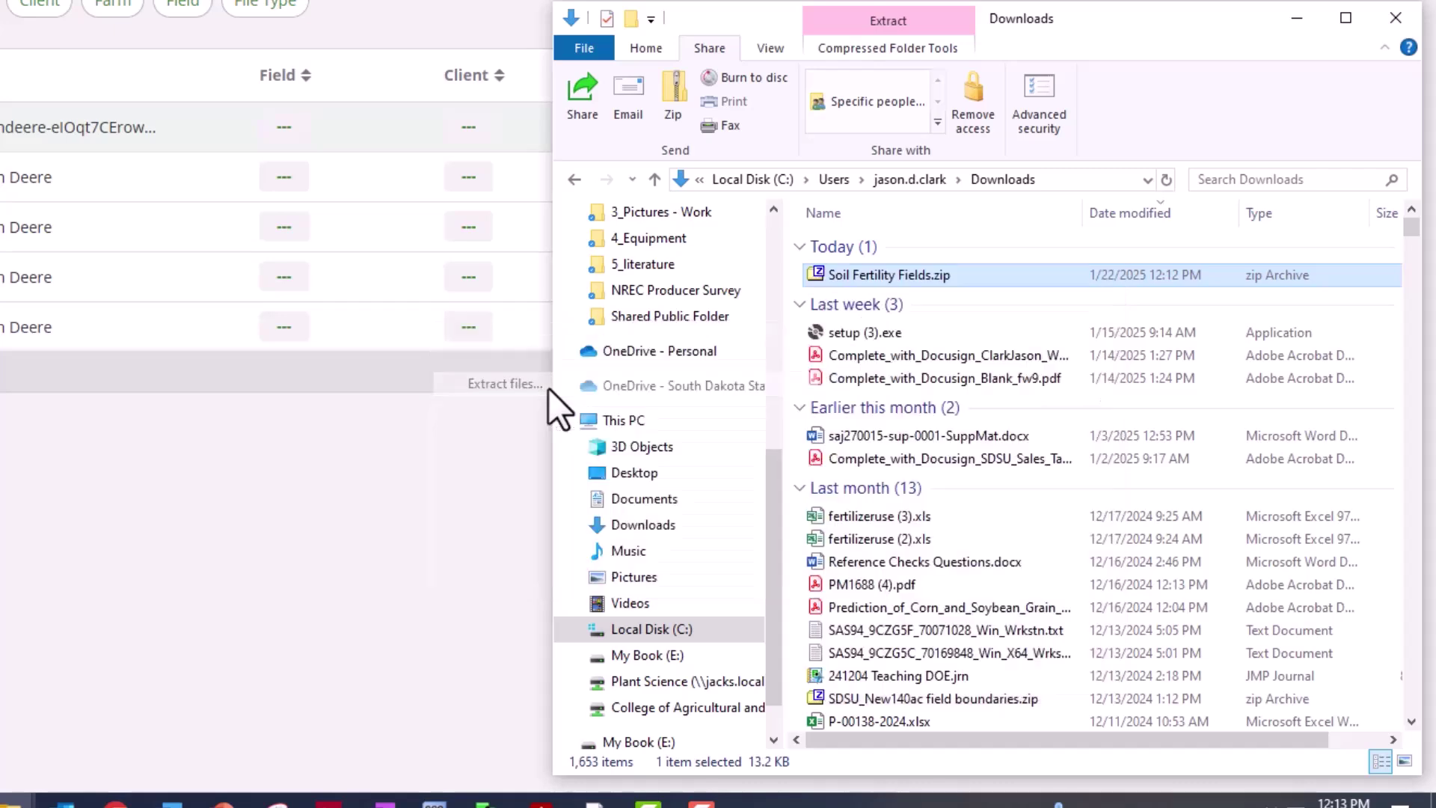
{"action": "left_click", "coordinate": [401, 374]}
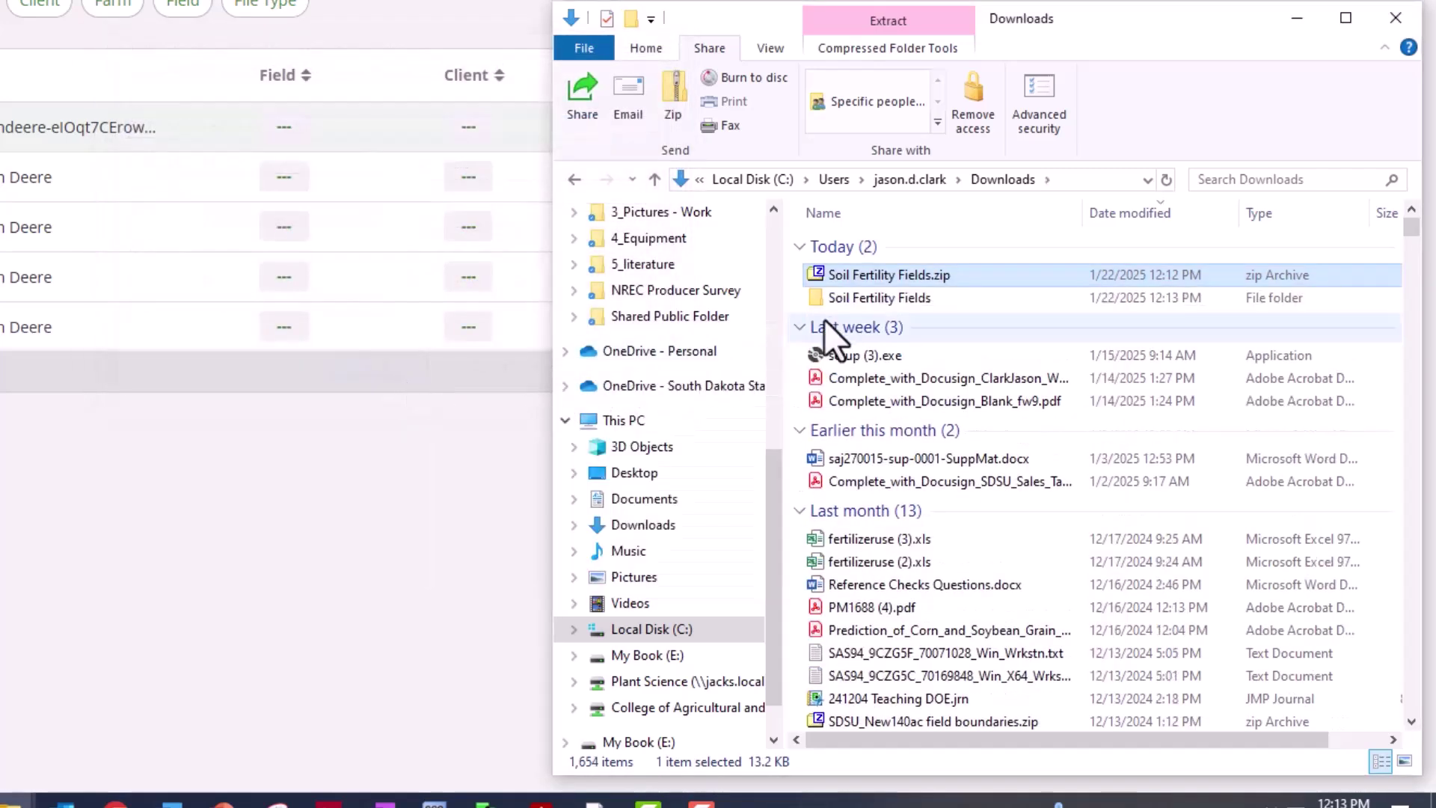
Open the boundaries subfolder of the extracted Soil Fertility Fields folder and look through the individual field files
{"action": "double_click", "coordinate": [827, 299]}
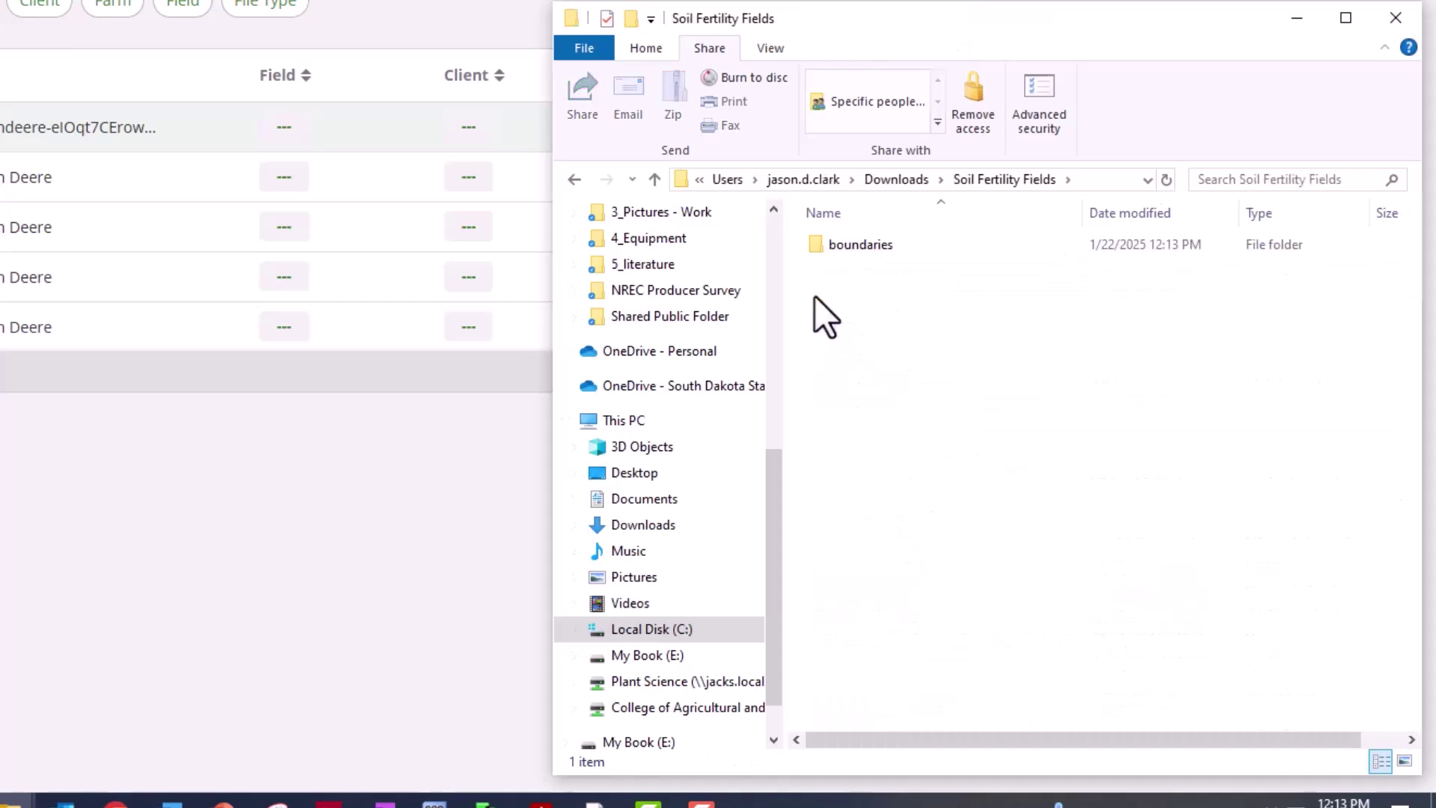
{"action": "double_click", "coordinate": [827, 242]}
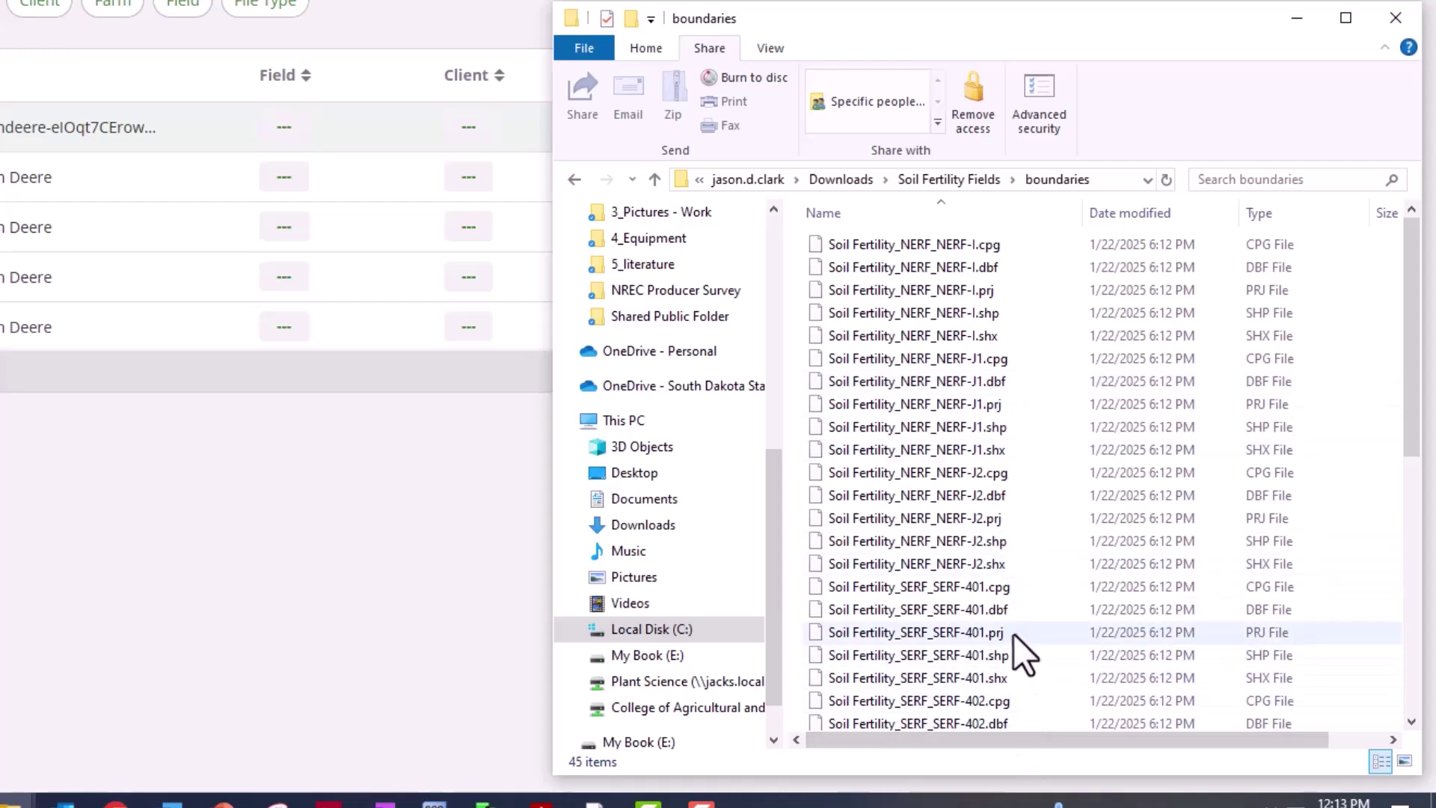
{"action": "scroll", "coordinate": [1013, 634], "scroll_direction": "down", "scroll_amount": 3}
{"action": "scroll", "coordinate": [1012, 634], "scroll_direction": "down", "scroll_amount": 4}
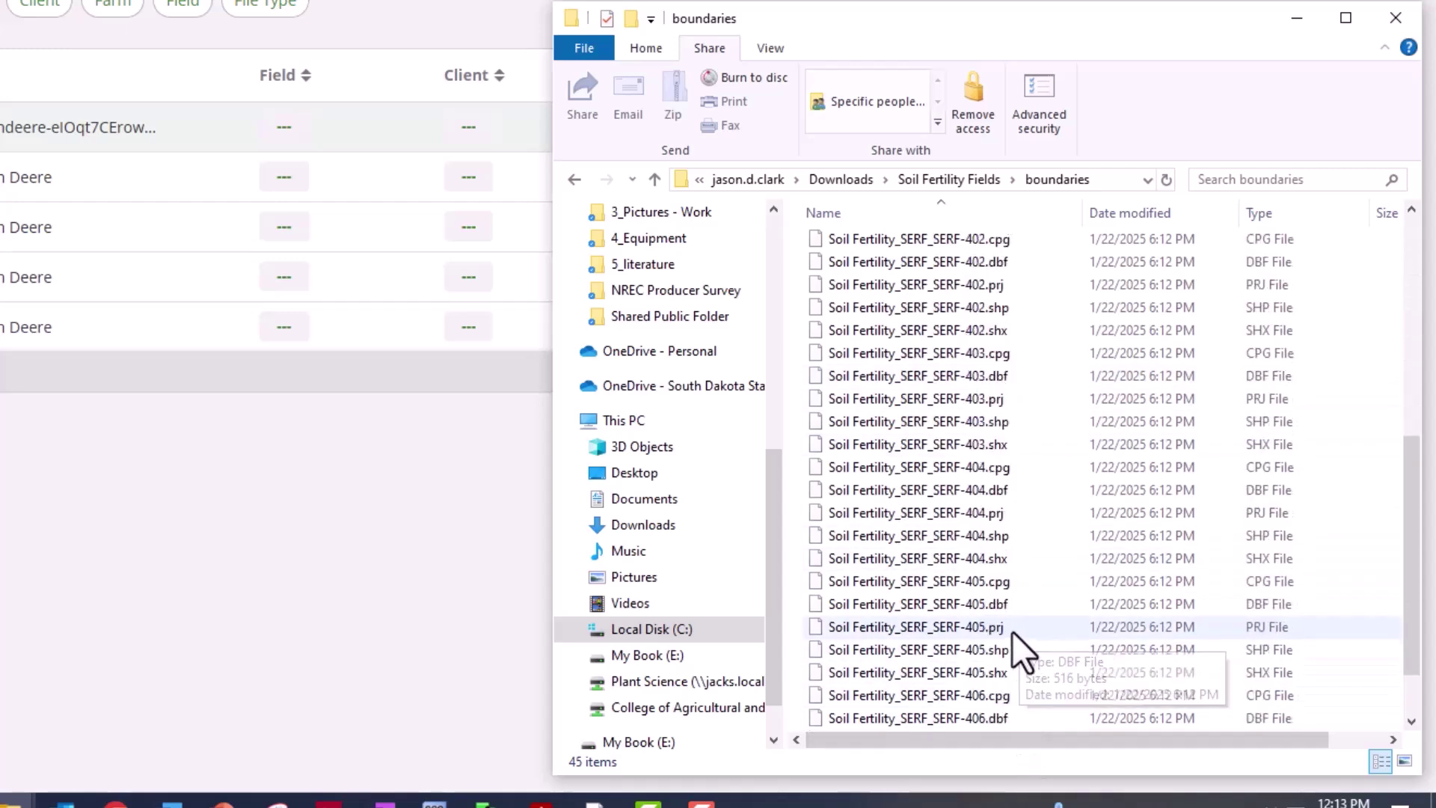
{"action": "scroll", "coordinate": [1011, 633], "scroll_direction": "up", "scroll_amount": 7}
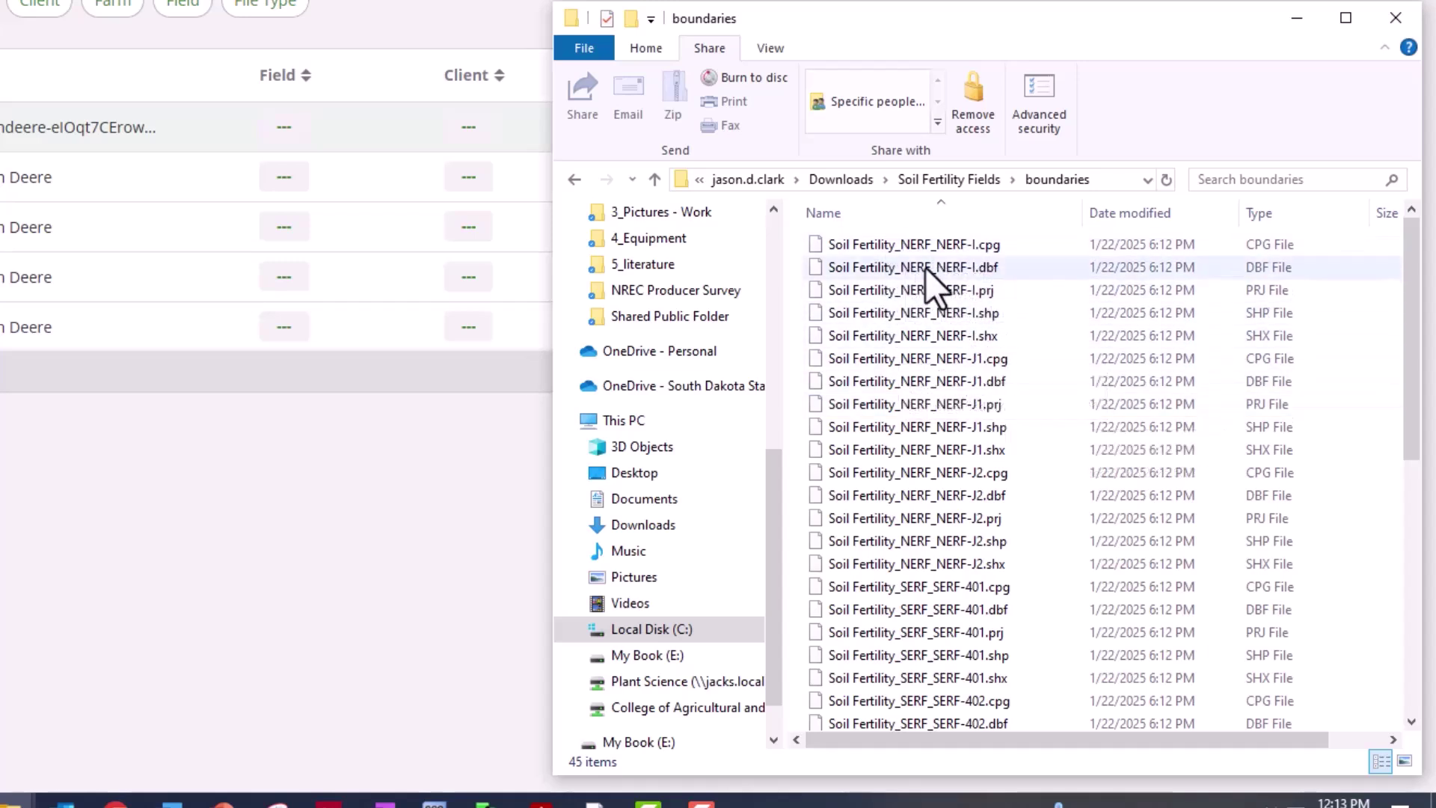
Zip the five Soil Fertility_NERF_NERF-I files together as Soil Fertility_NERF_NERF-I.zip
{"action": "left_click", "coordinate": [927, 244]}
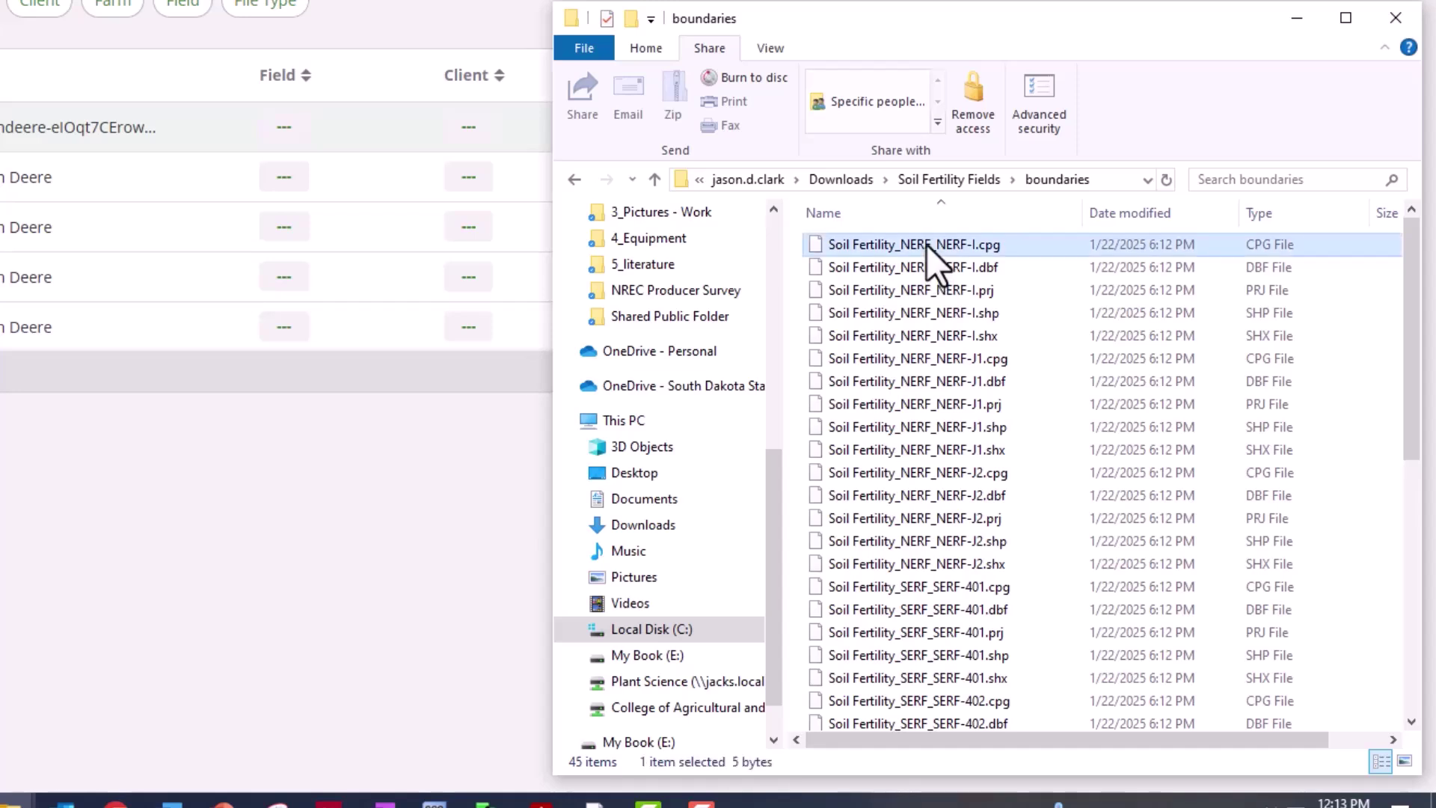
{"action": "left_click", "coordinate": [926, 329], "text": "shift"}
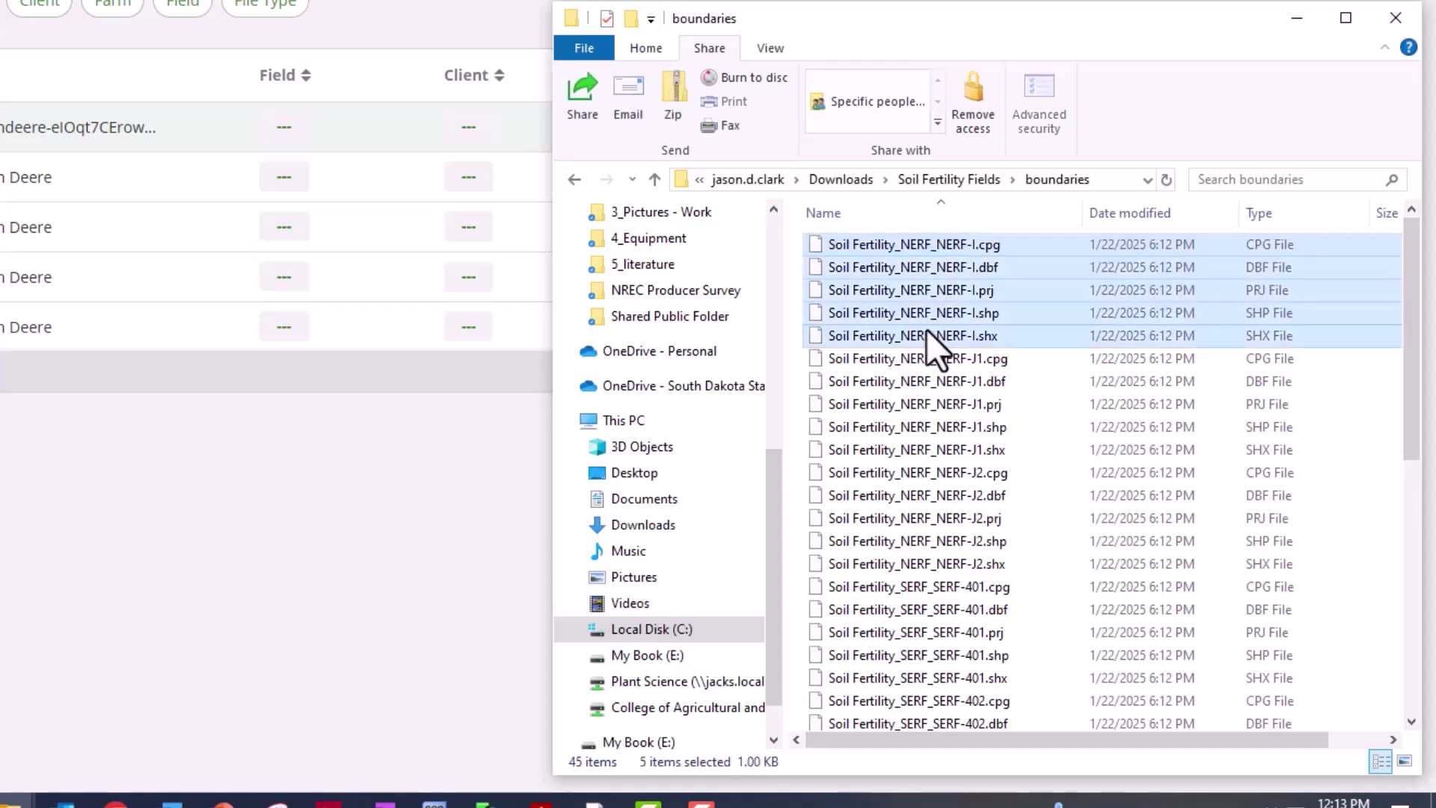
{"action": "left_click", "coordinate": [672, 91]}
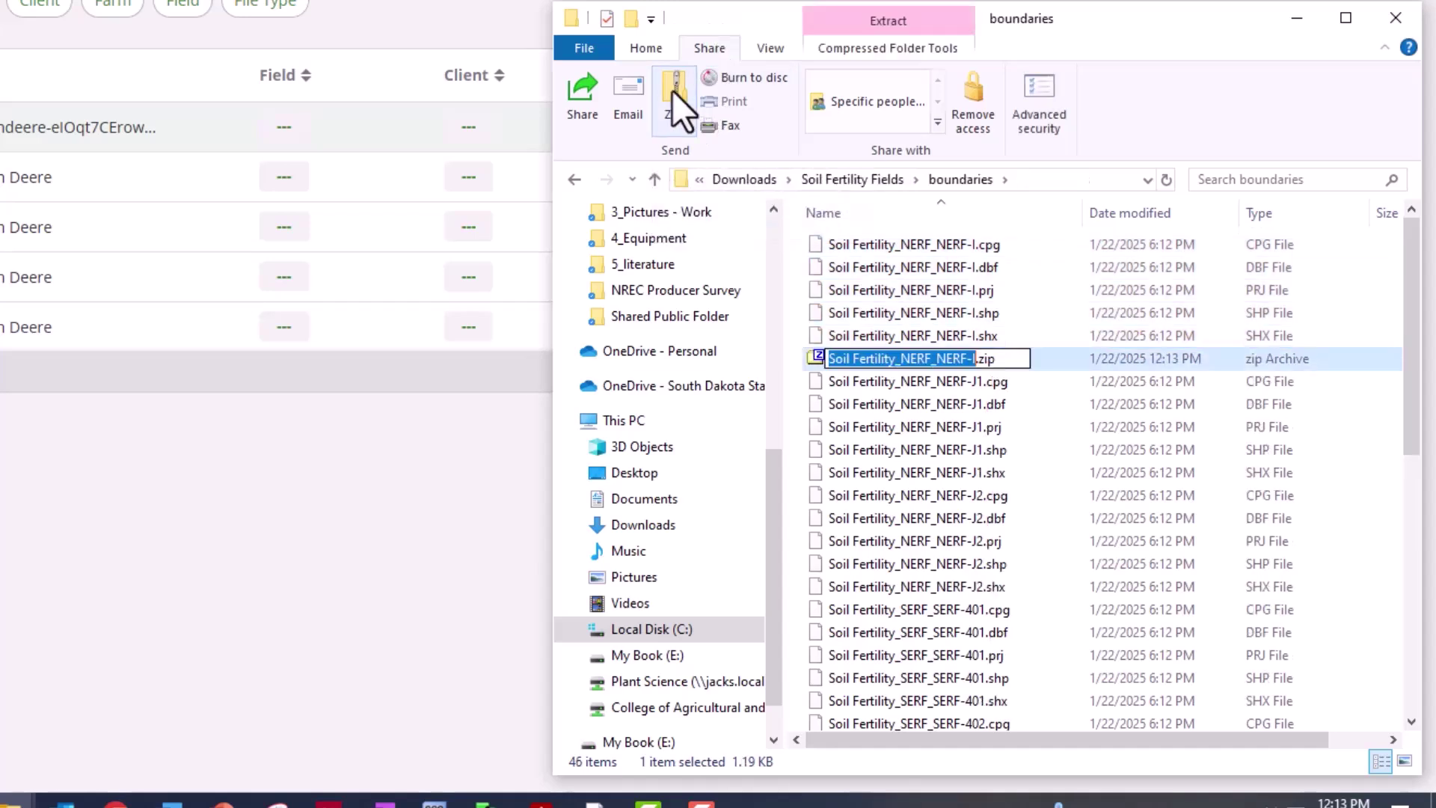
{"action": "key", "text": "Return"}
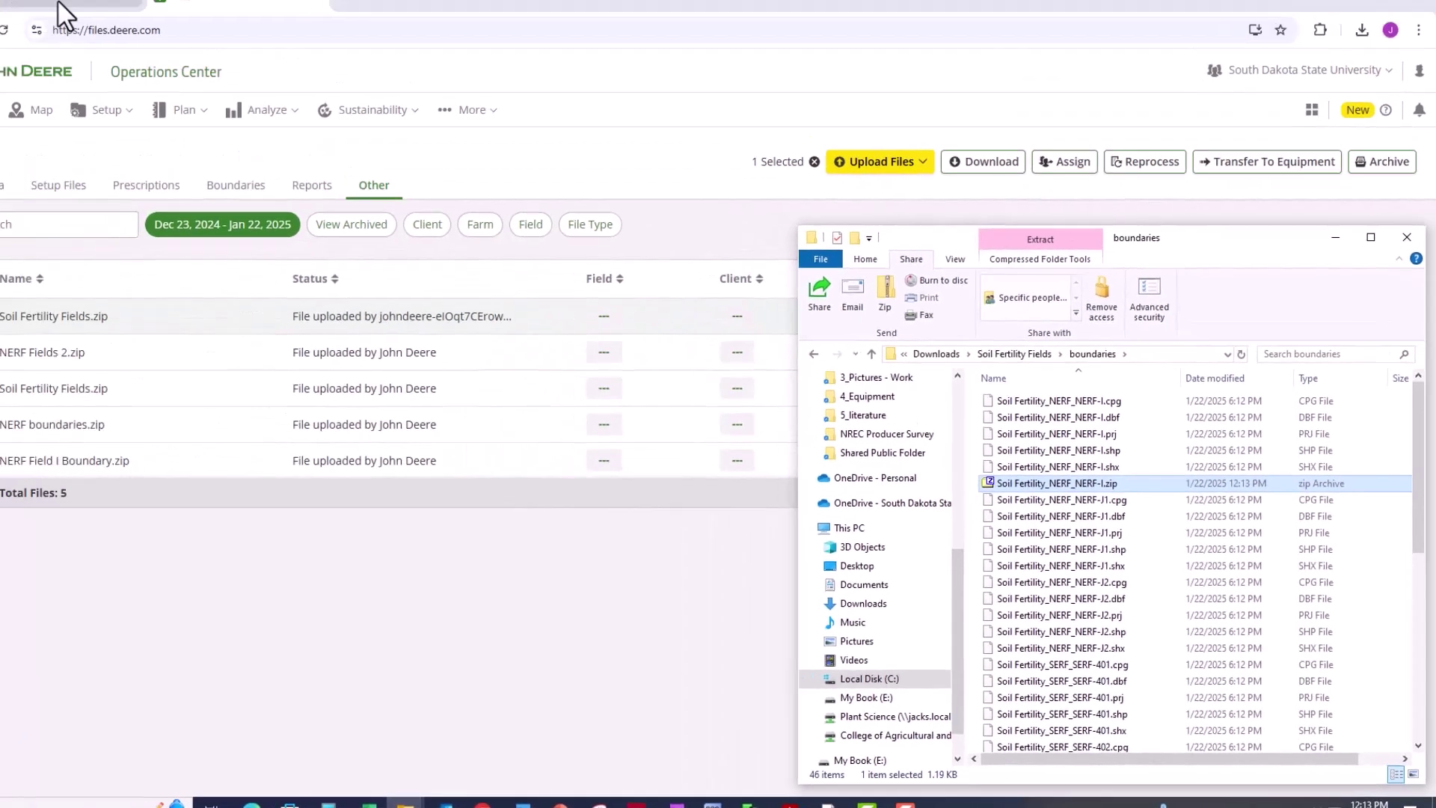
Switch to the DIFM website and open its Farms page for managing farms and fields
{"action": "left_click", "coordinate": [60, 3]}
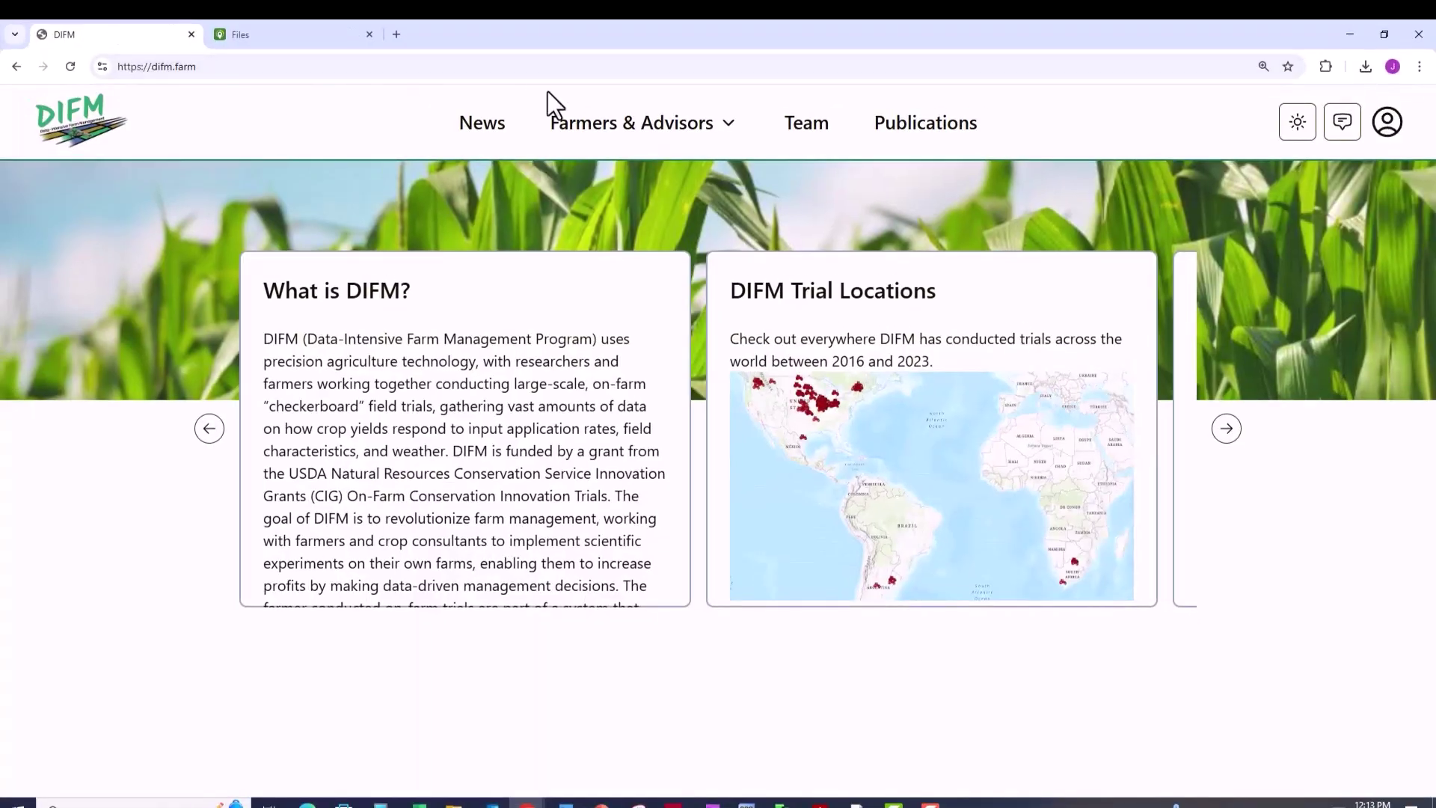
{"action": "left_click", "coordinate": [599, 122]}
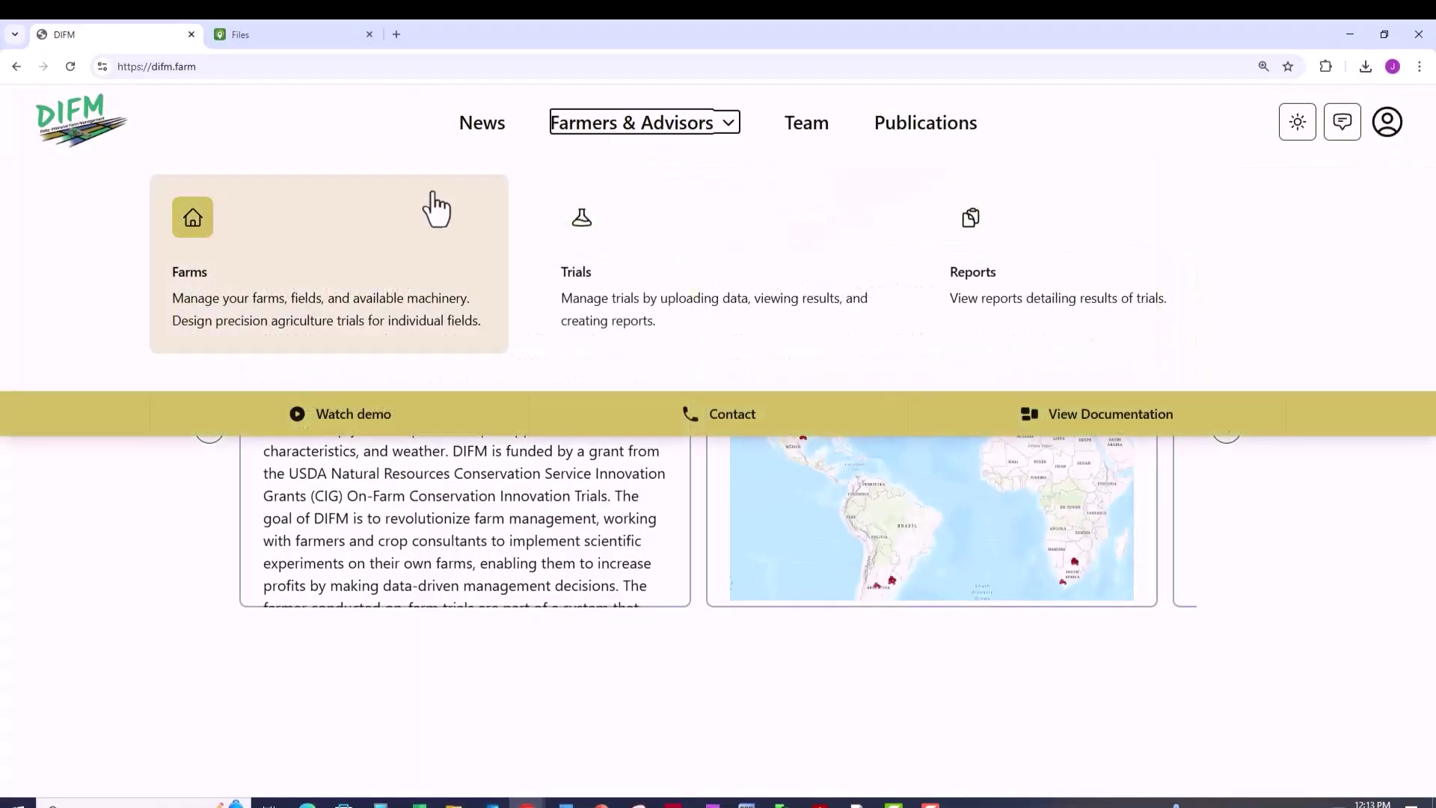
{"action": "left_click", "coordinate": [221, 307]}
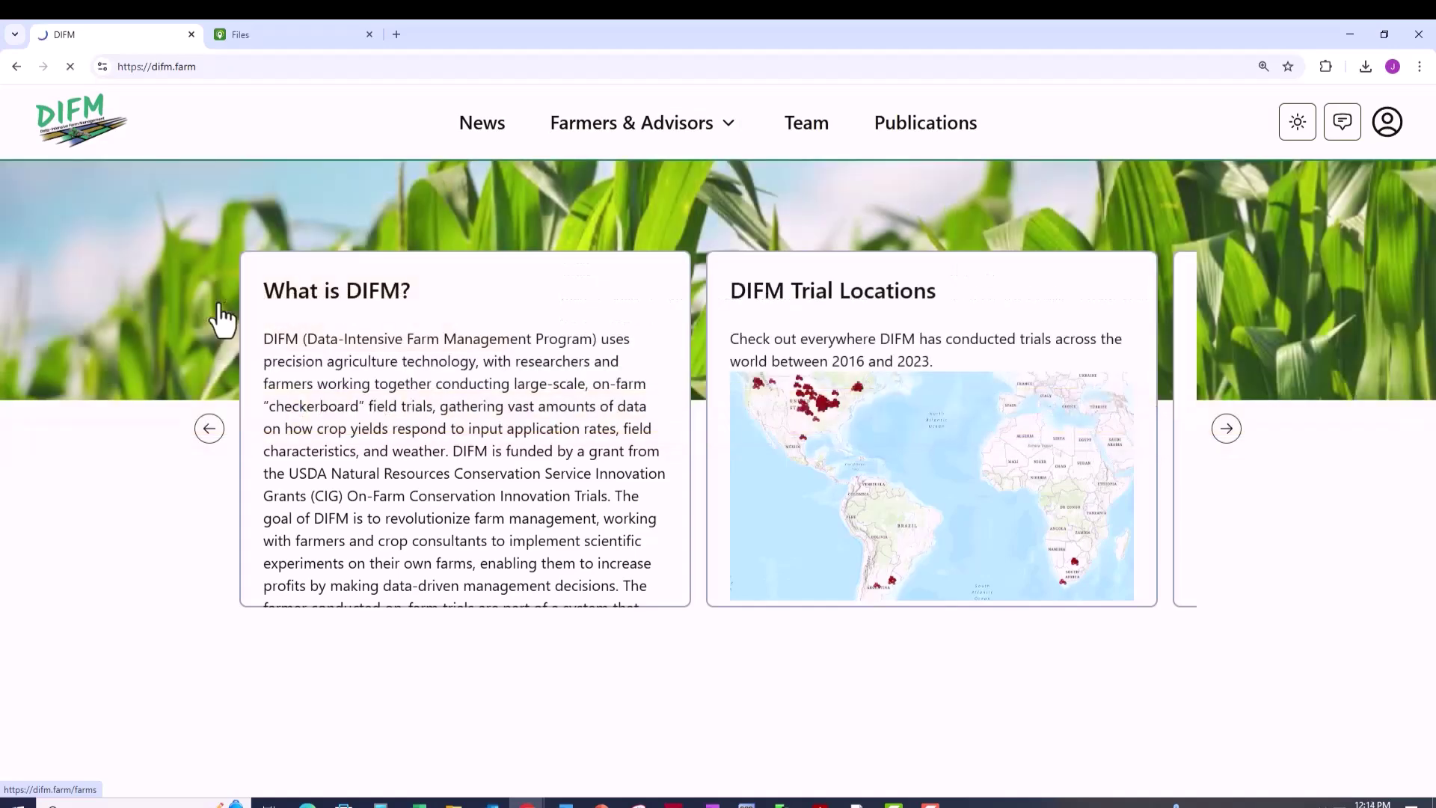
View the form for adding a new farm with its location and name entries, and return to the farm list
{"action": "scroll", "coordinate": [281, 331], "scroll_direction": "down", "scroll_amount": 4}
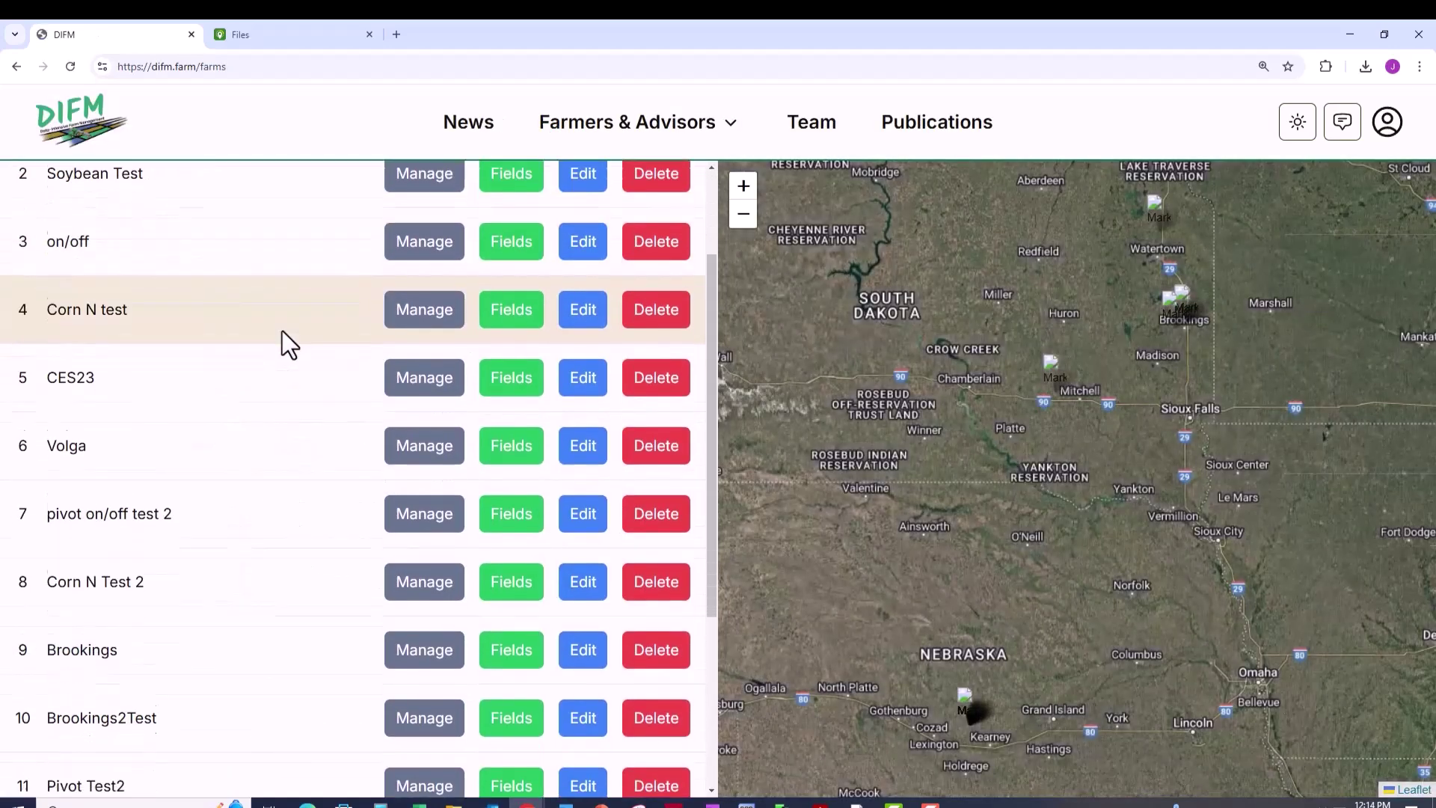
{"action": "scroll", "coordinate": [217, 487], "scroll_direction": "down", "scroll_amount": 2}
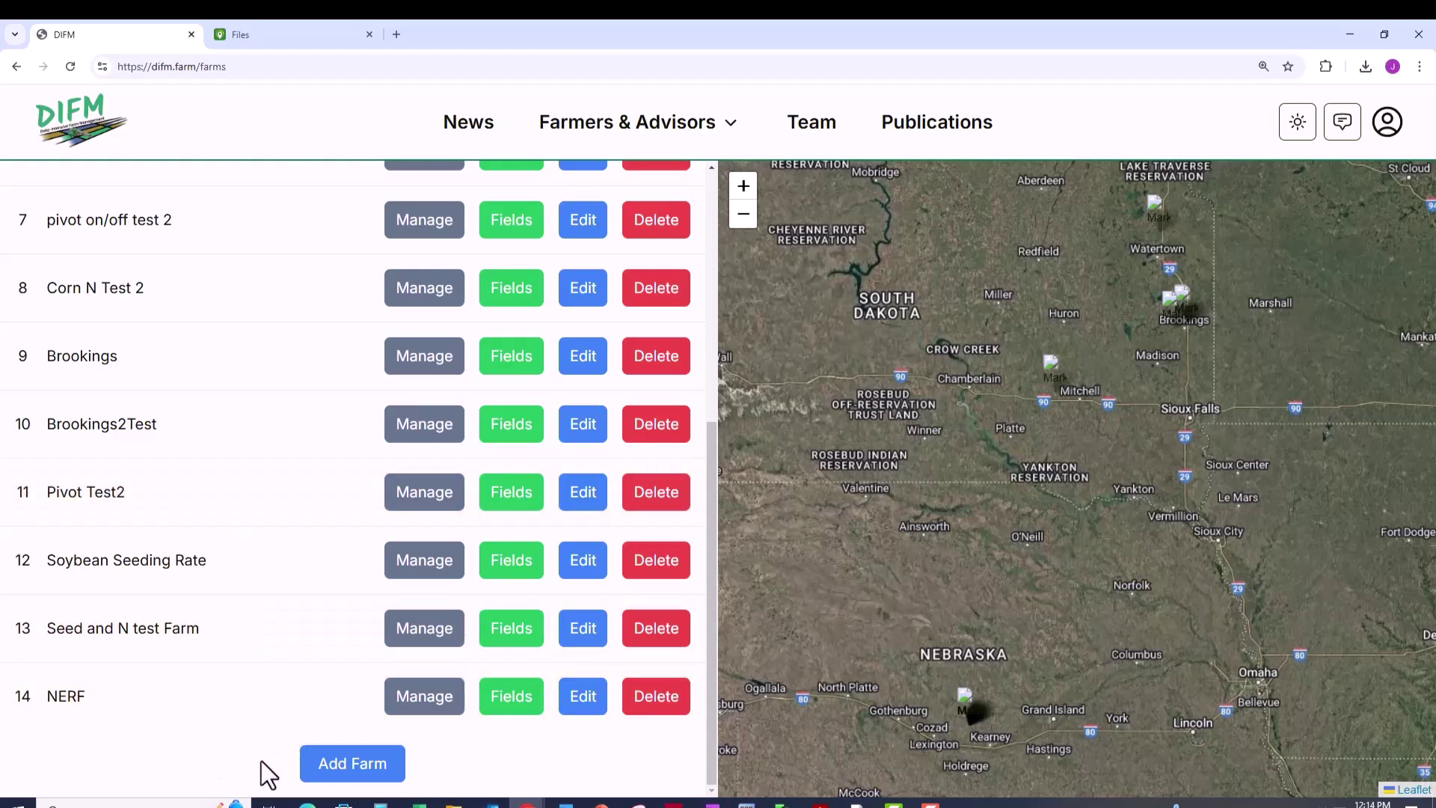
{"action": "left_click", "coordinate": [352, 766]}
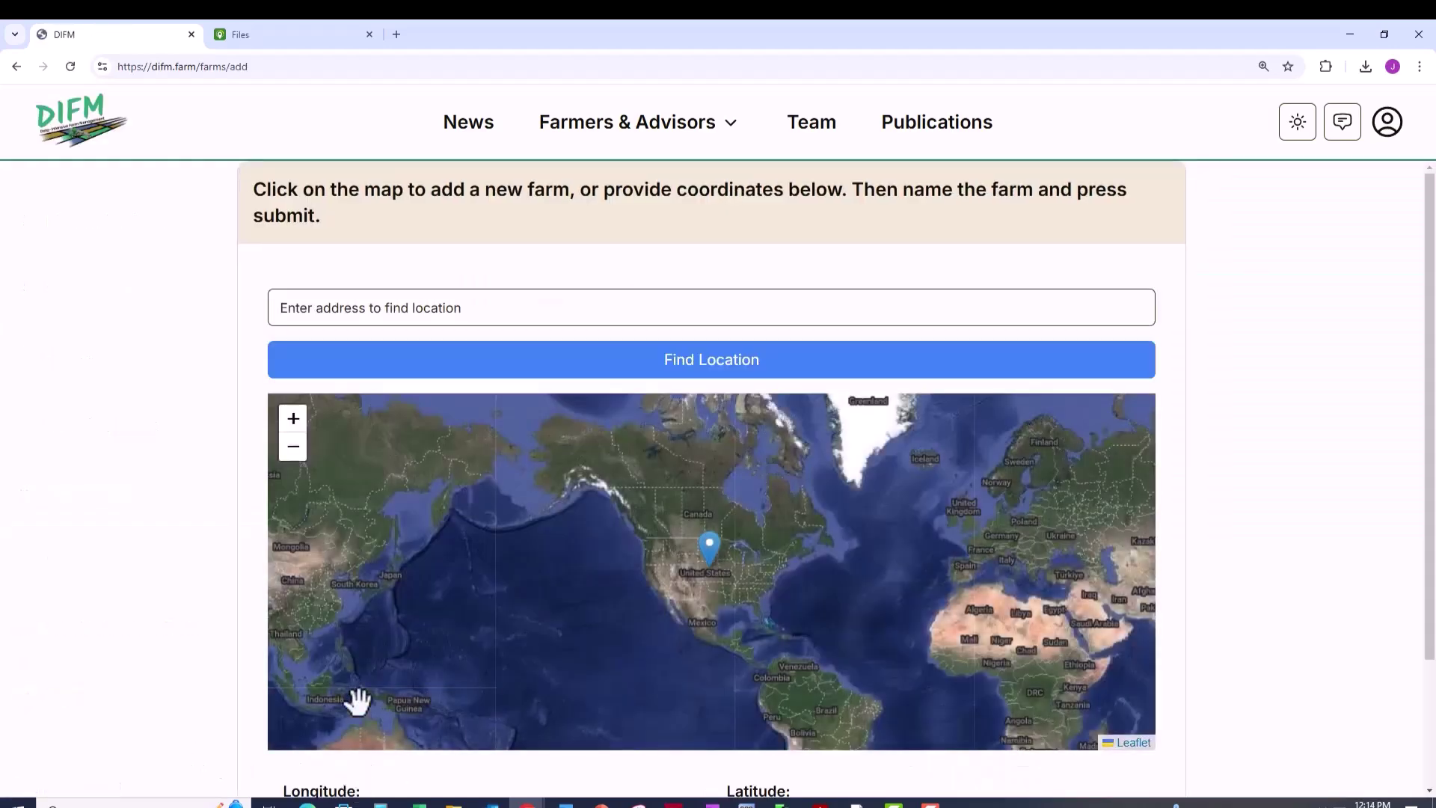
{"action": "scroll", "coordinate": [165, 424], "scroll_direction": "down", "scroll_amount": 2}
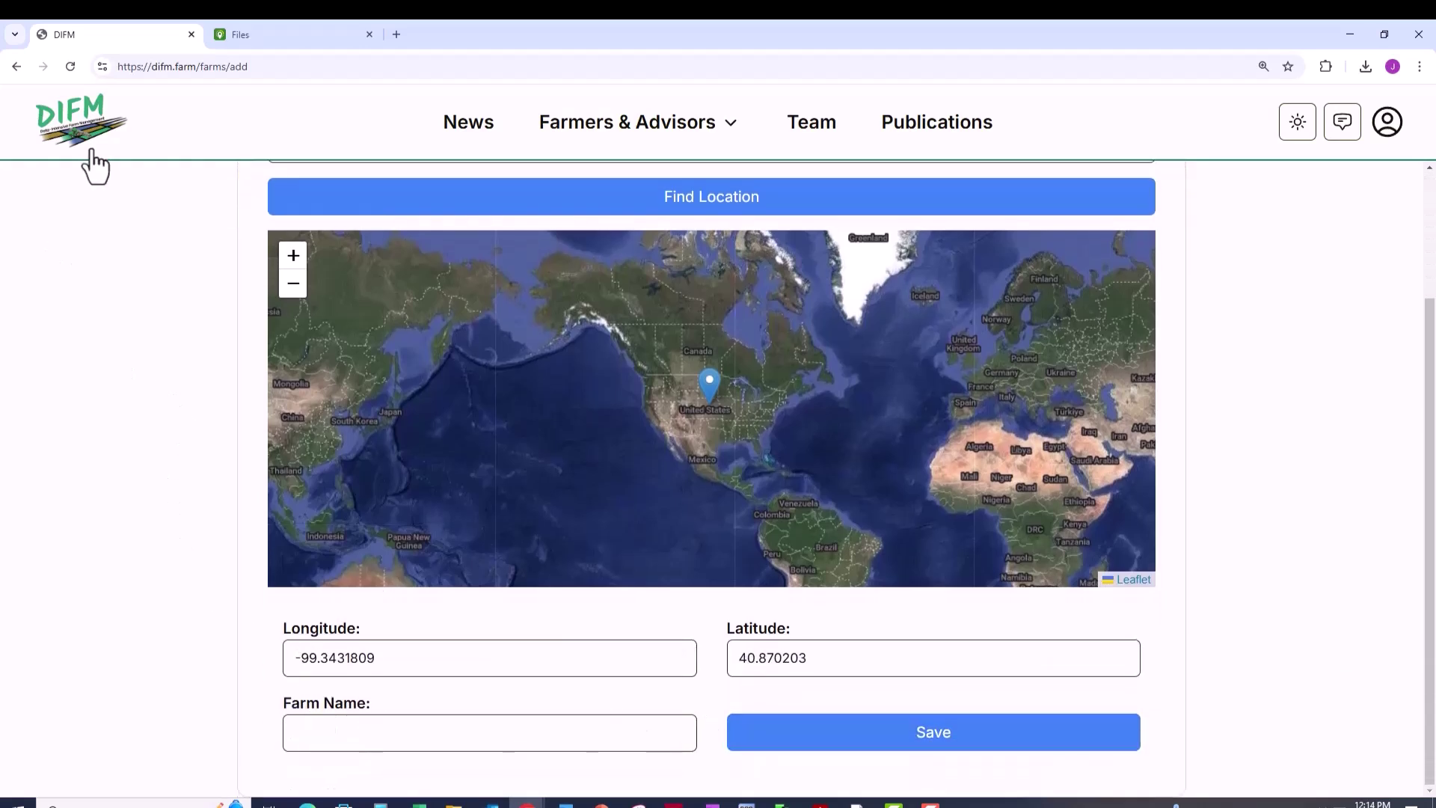
{"action": "left_click", "coordinate": [14, 69]}
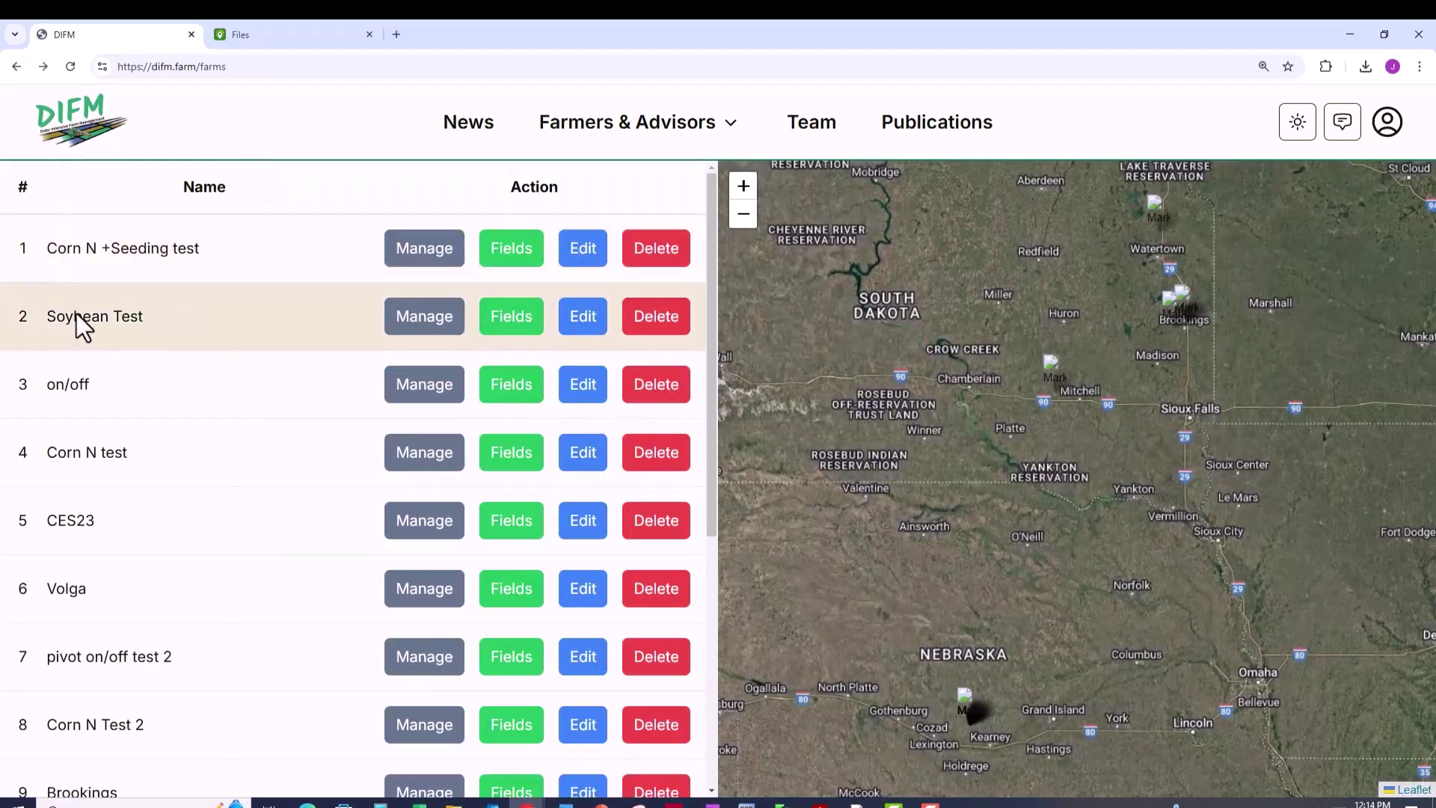
Open the NERF farm's fields and start a field upload with the field name "Field I"
{"action": "scroll", "coordinate": [159, 532], "scroll_direction": "down", "scroll_amount": 6}
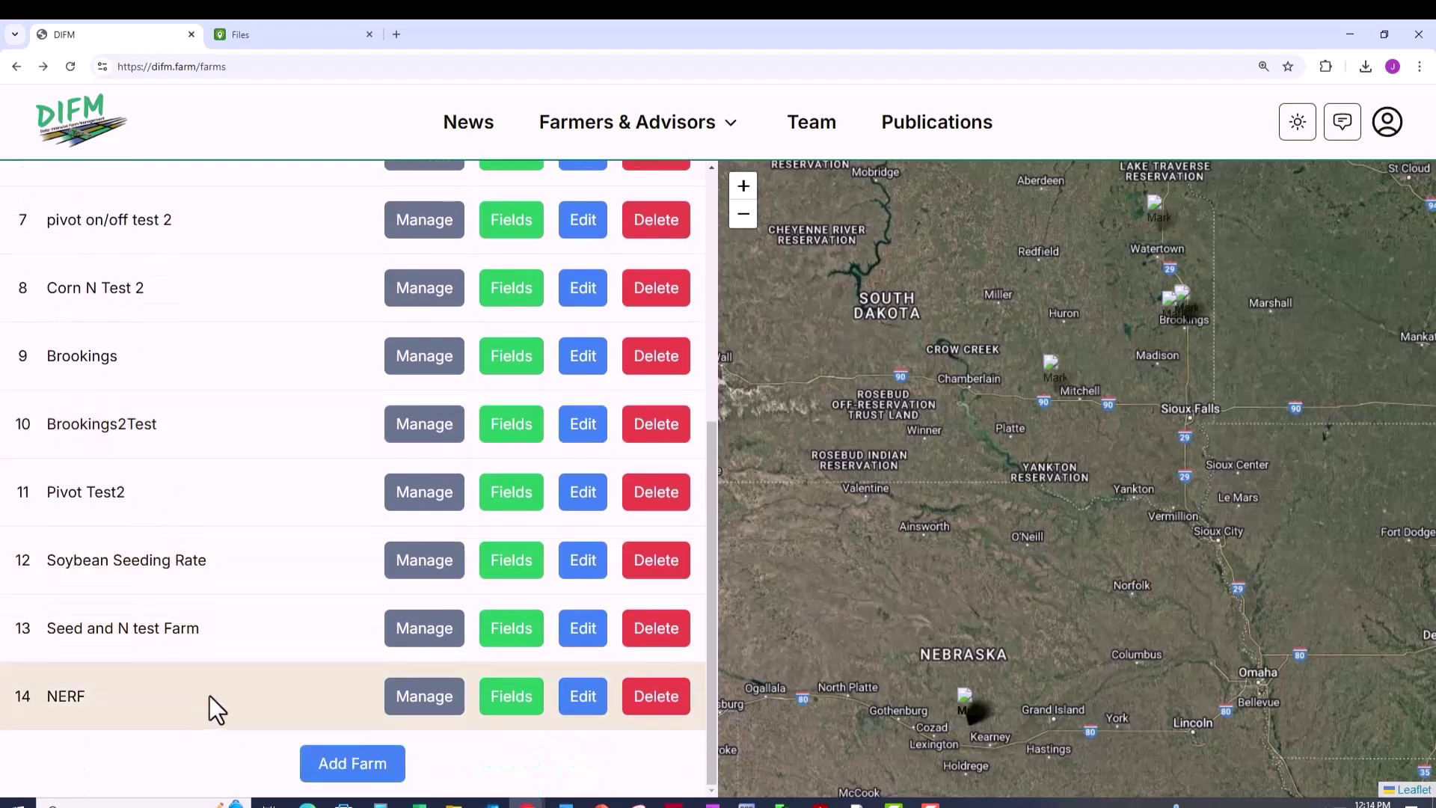
{"action": "left_click", "coordinate": [519, 712]}
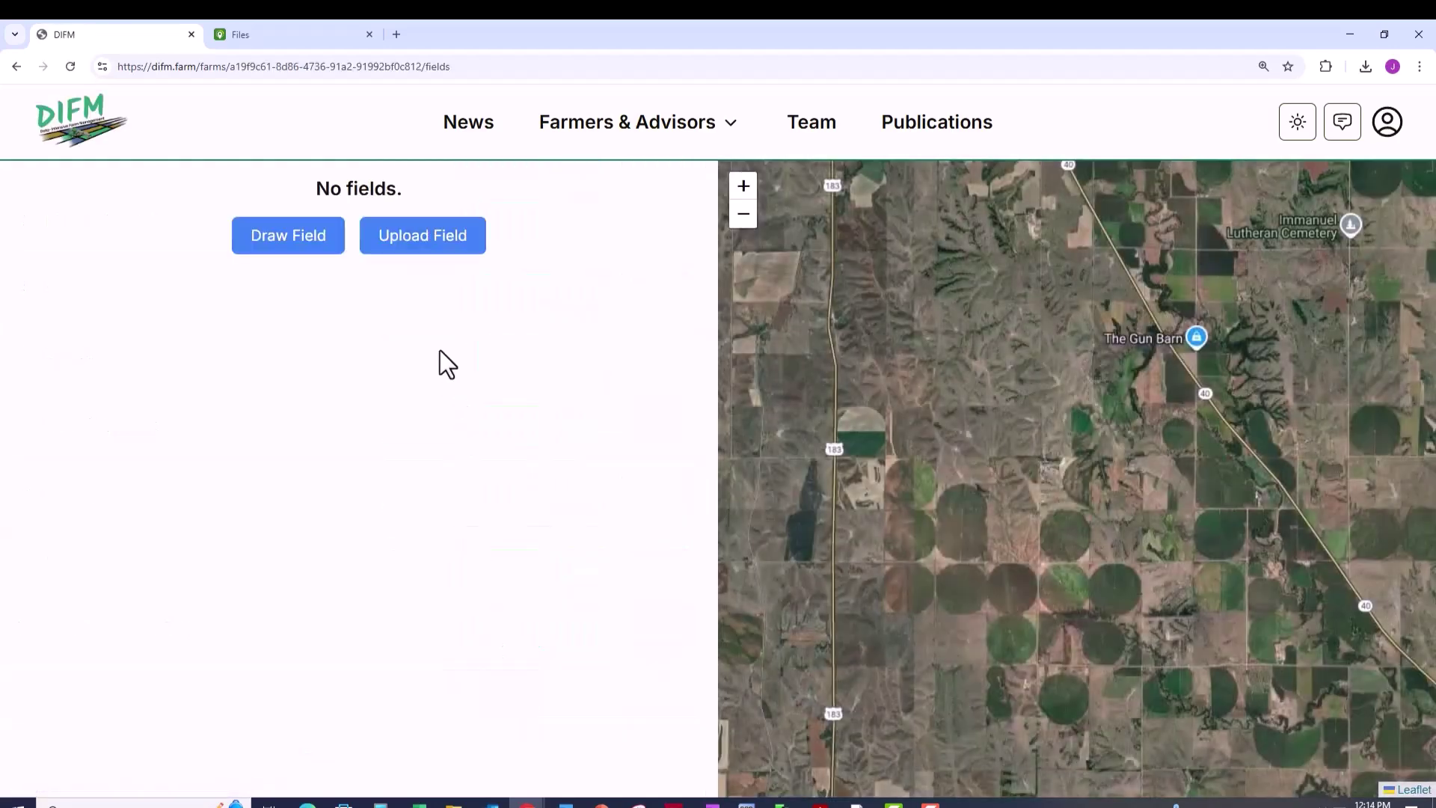
{"action": "left_click", "coordinate": [433, 245]}
{"action": "left_click", "coordinate": [546, 323]}
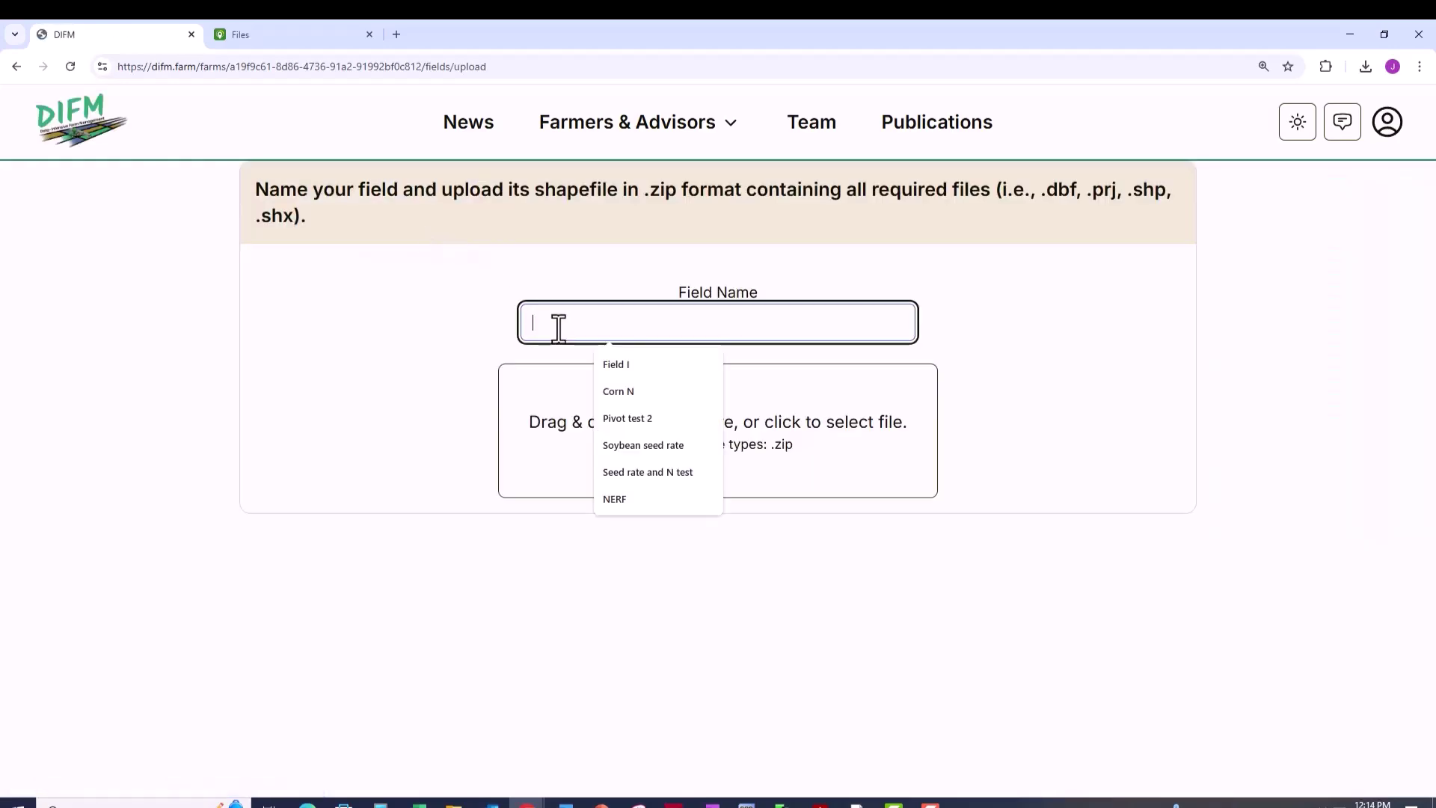
{"action": "type", "text": "Field l"}
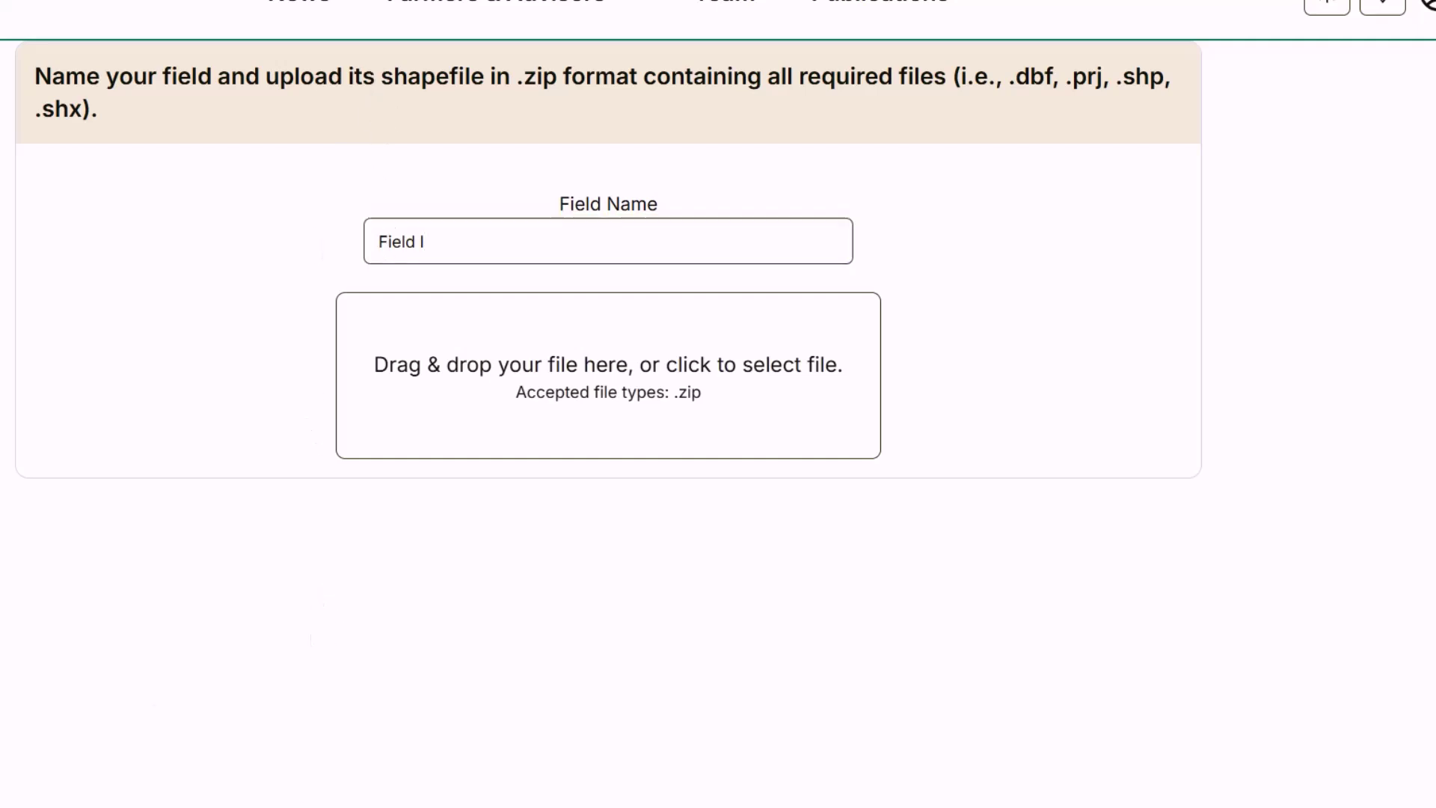
Try to add the five unzipped Soil Fertility_NERF_NERF-I files to the field upload
{"action": "left_click", "coordinate": [349, 785]}
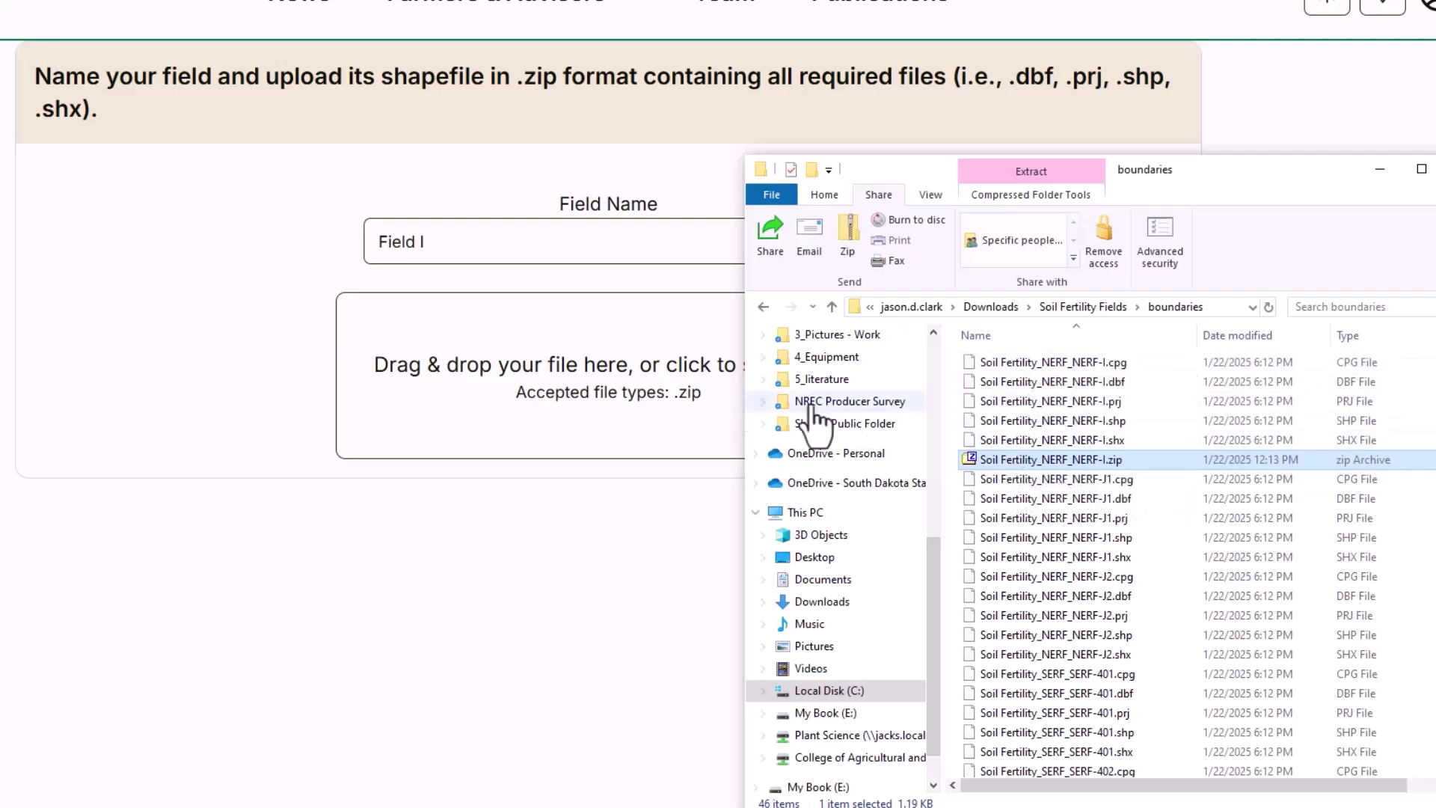
{"action": "left_click", "coordinate": [984, 367]}
{"action": "left_click", "coordinate": [999, 442], "text": "shift"}
{"action": "left_click_drag", "start_coordinate": [998, 443], "coordinate": [597, 414]}
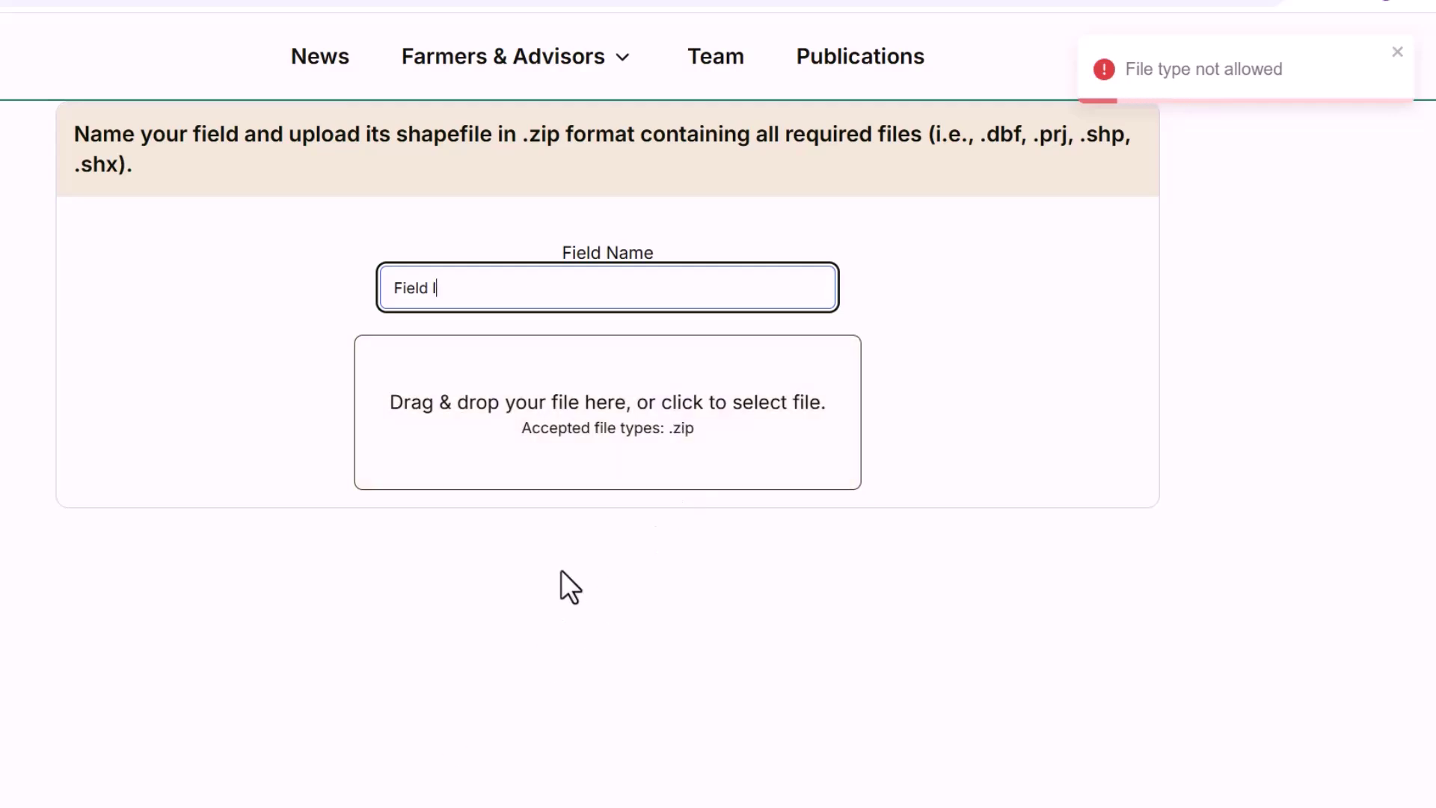
Add Soil Fertility_NERF_NERF-I.zip from the boundaries folder to the field upload form and upload it
{"action": "left_click", "coordinate": [349, 772]}
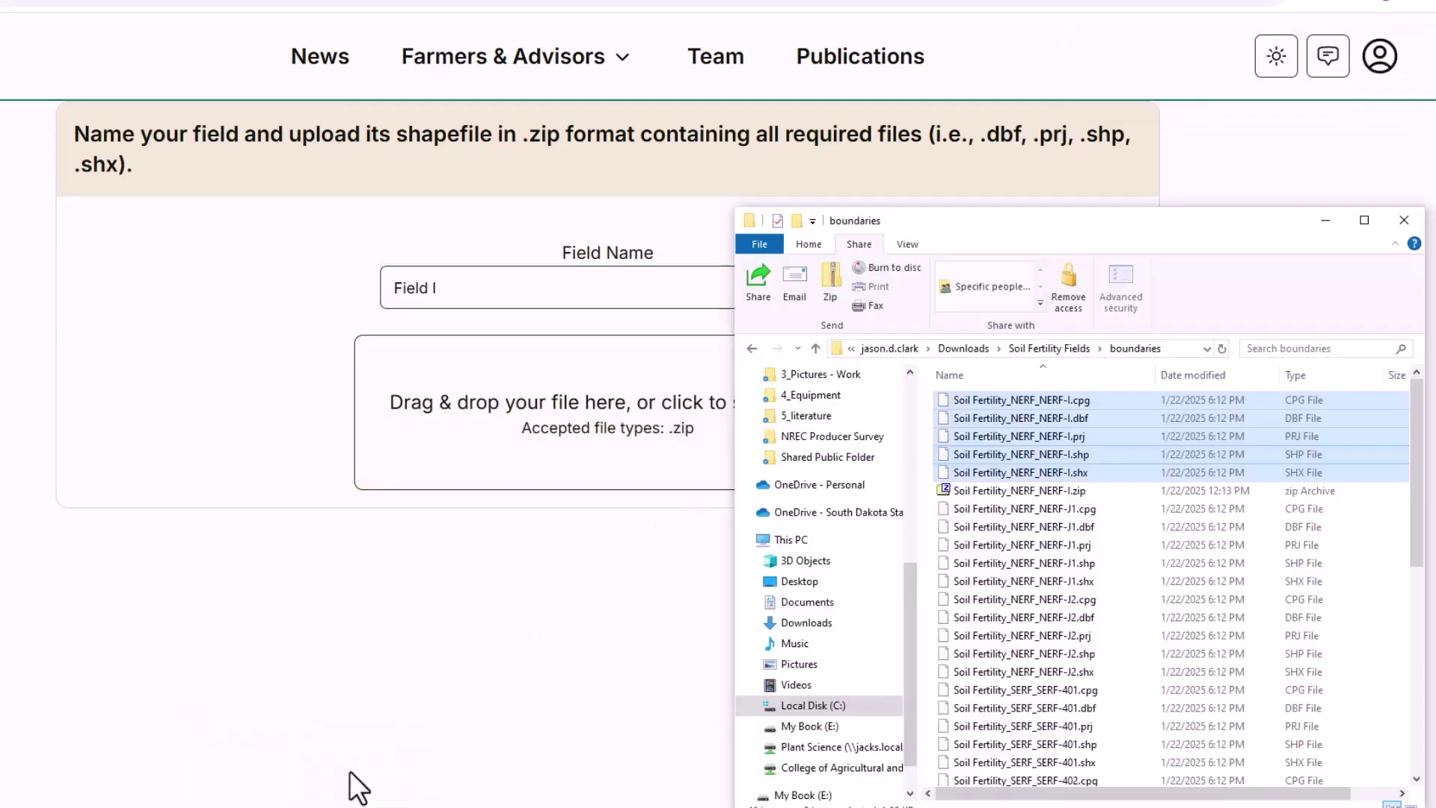
{"action": "left_click_drag", "start_coordinate": [1023, 487], "coordinate": [595, 415]}
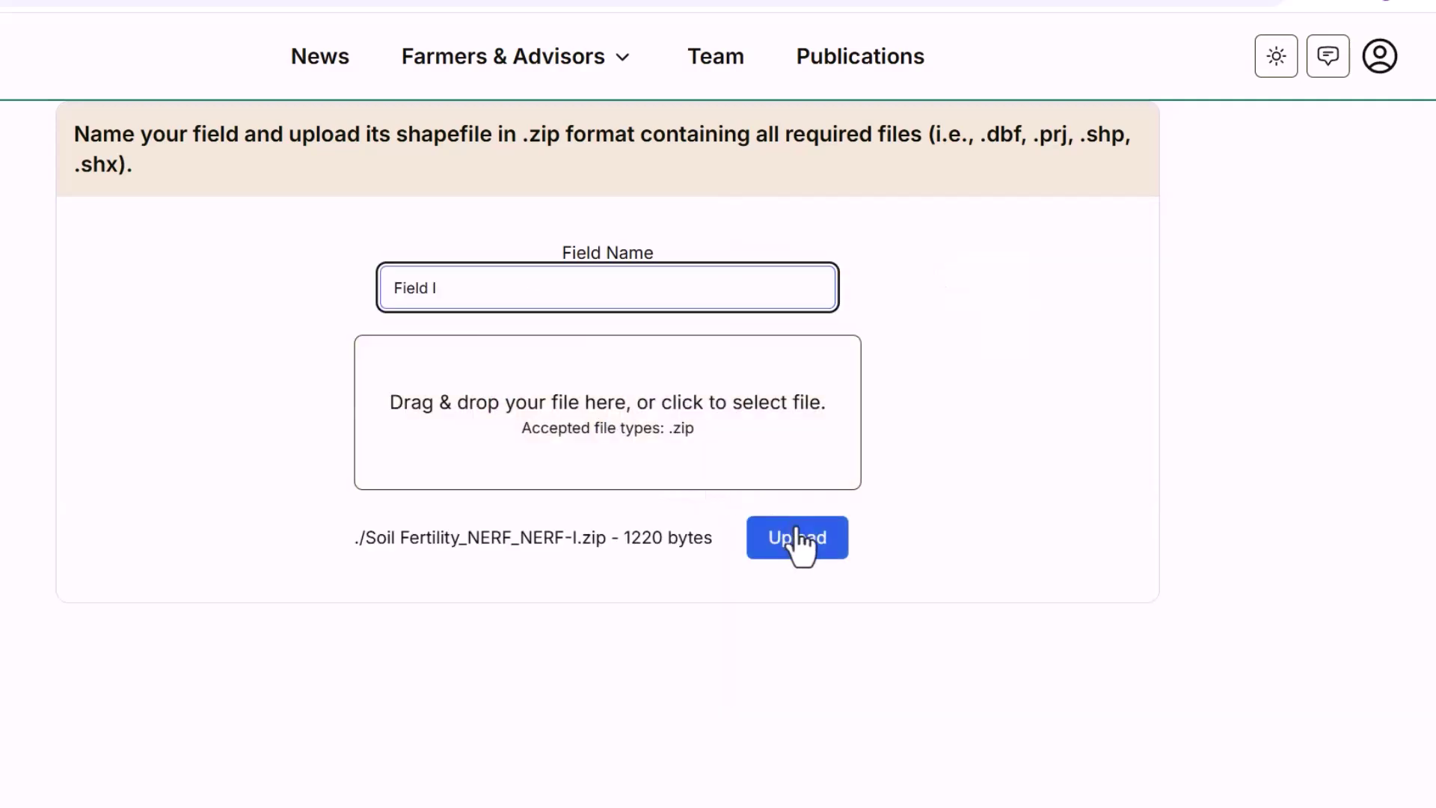
{"action": "left_click", "coordinate": [797, 539]}
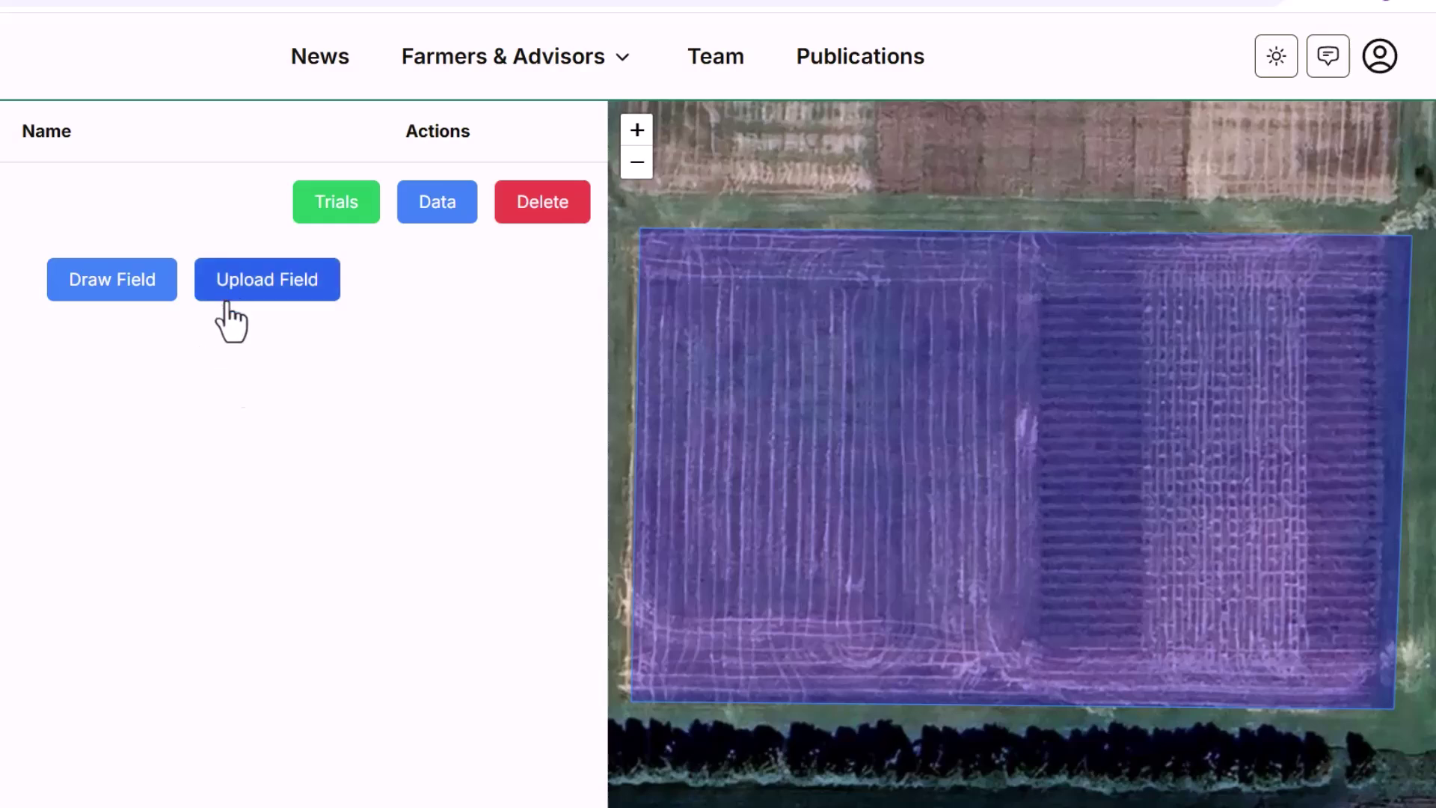
In the boundaries folder, zip the five Soil Fertility_NERF_NERF-J1 files together as Soil Fertility_NERF_NERF-J1.zip
{"action": "mouse_move", "coordinate": [323, 796]}
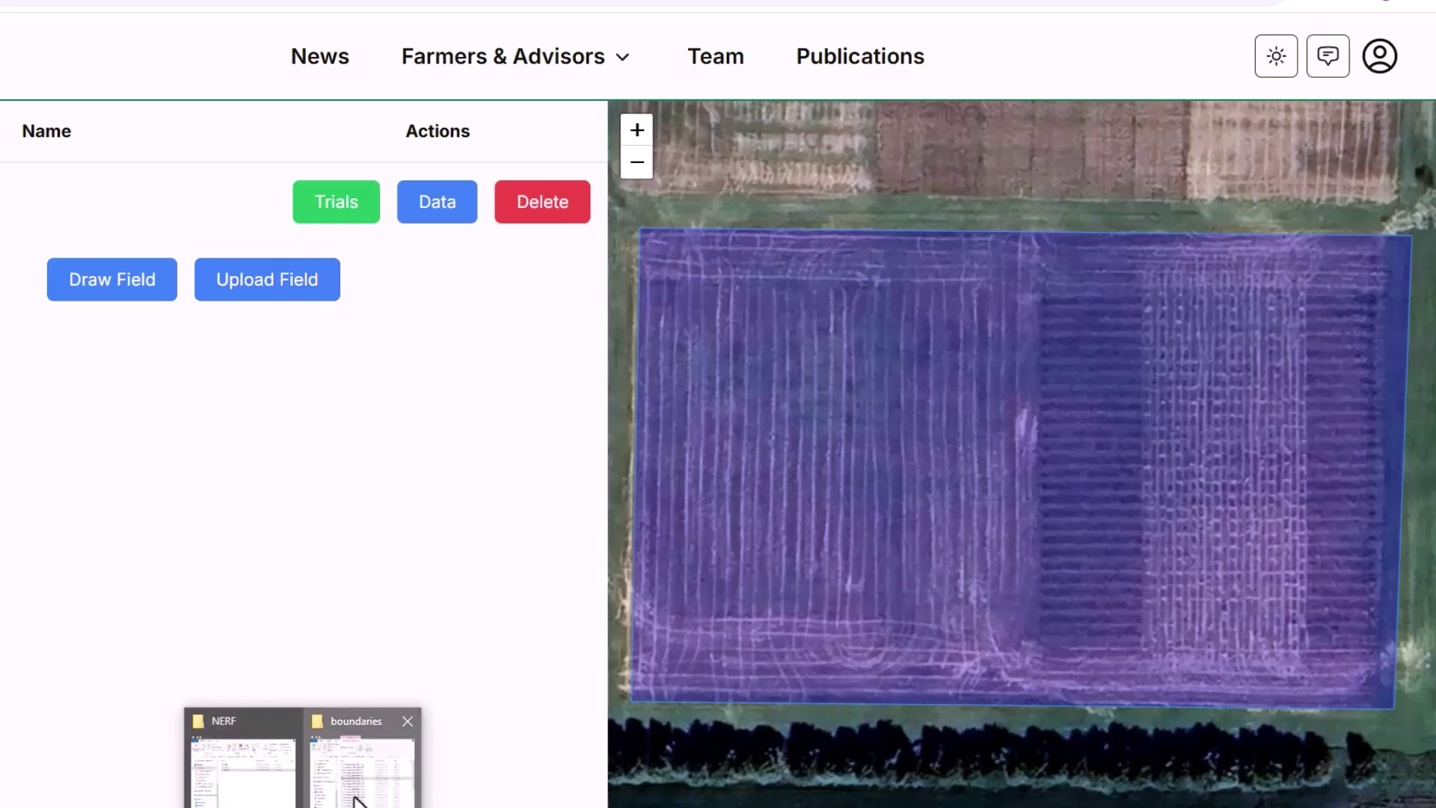
{"action": "left_click", "coordinate": [352, 756]}
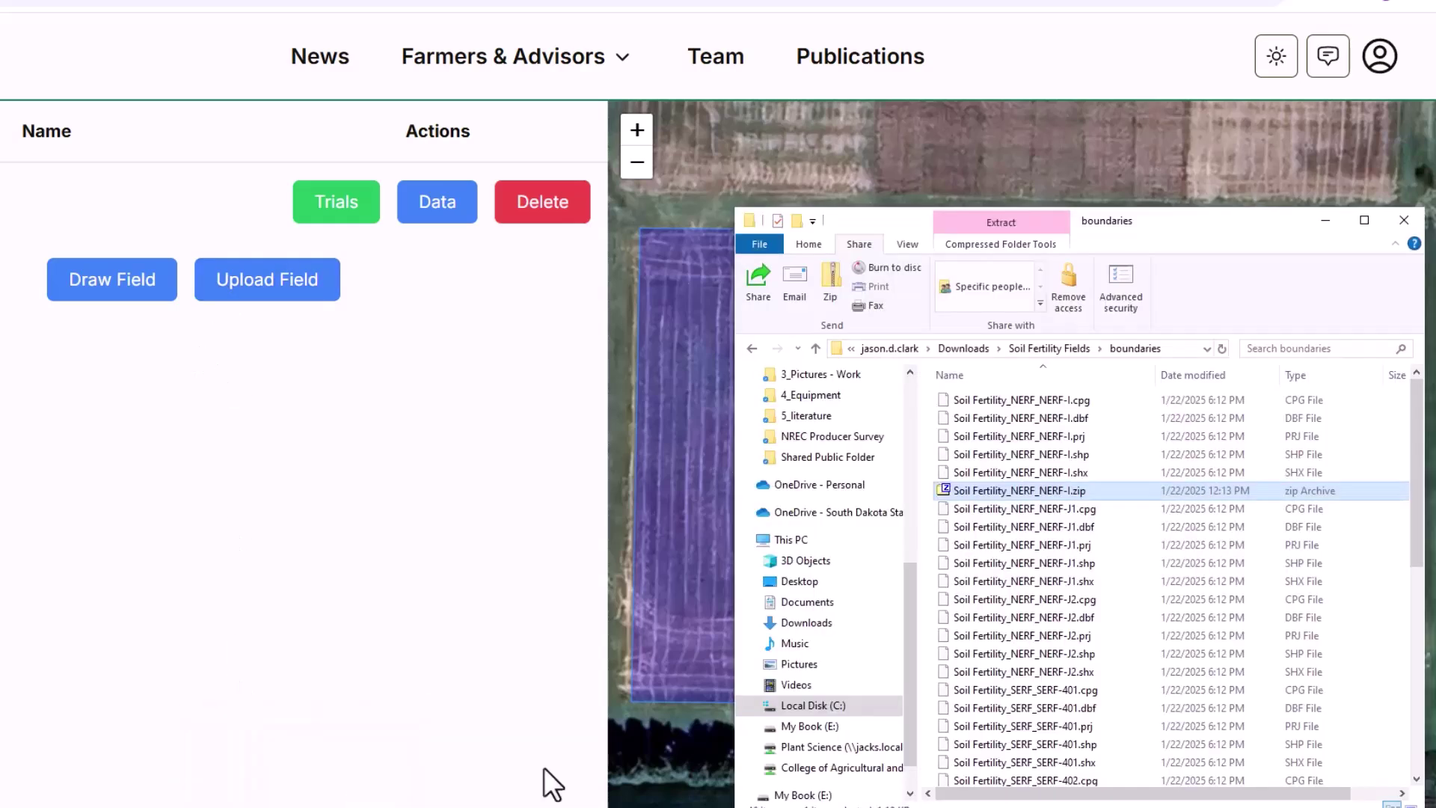
{"action": "left_click", "coordinate": [1040, 513]}
{"action": "left_click", "coordinate": [1041, 584], "text": "shift"}
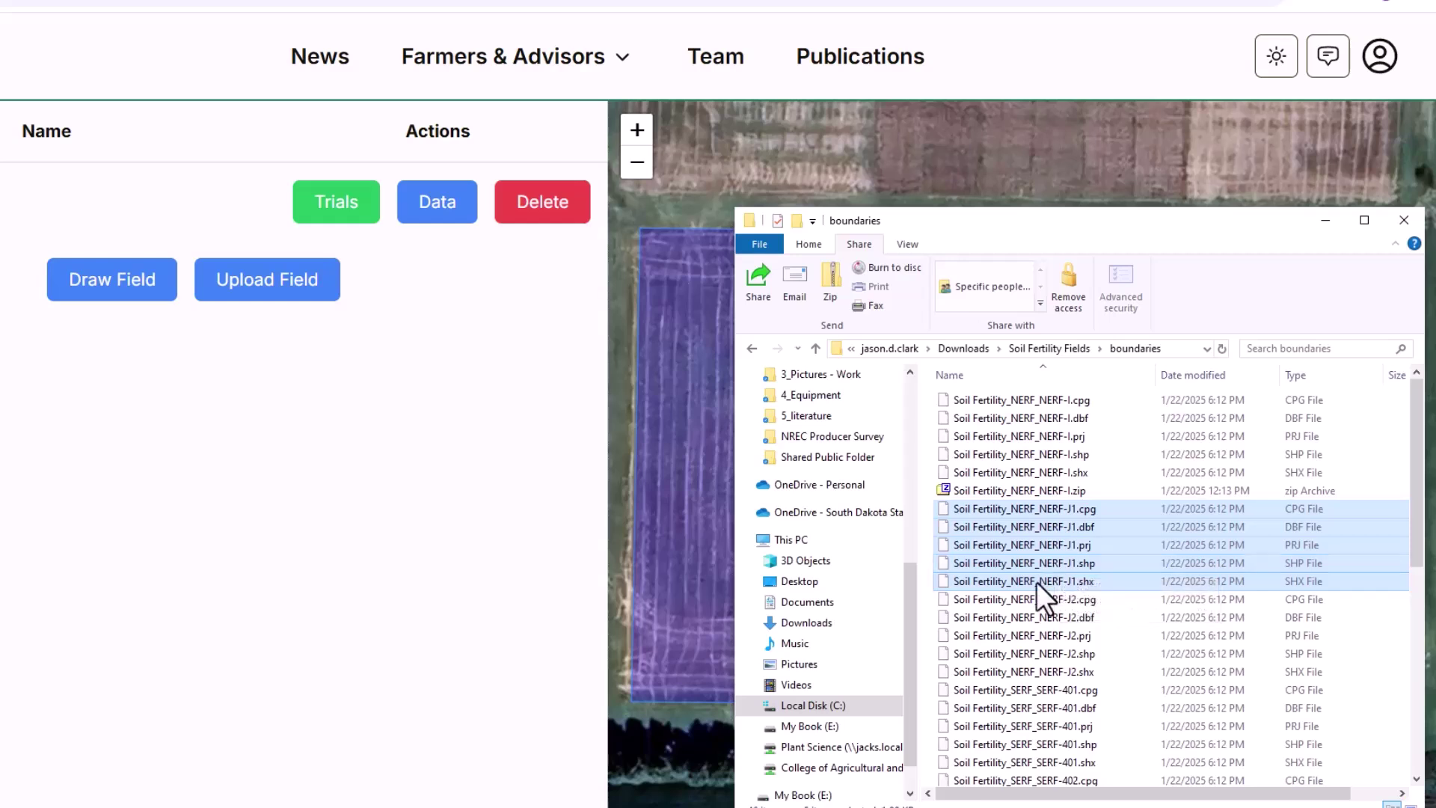
{"action": "left_click", "coordinate": [833, 276]}
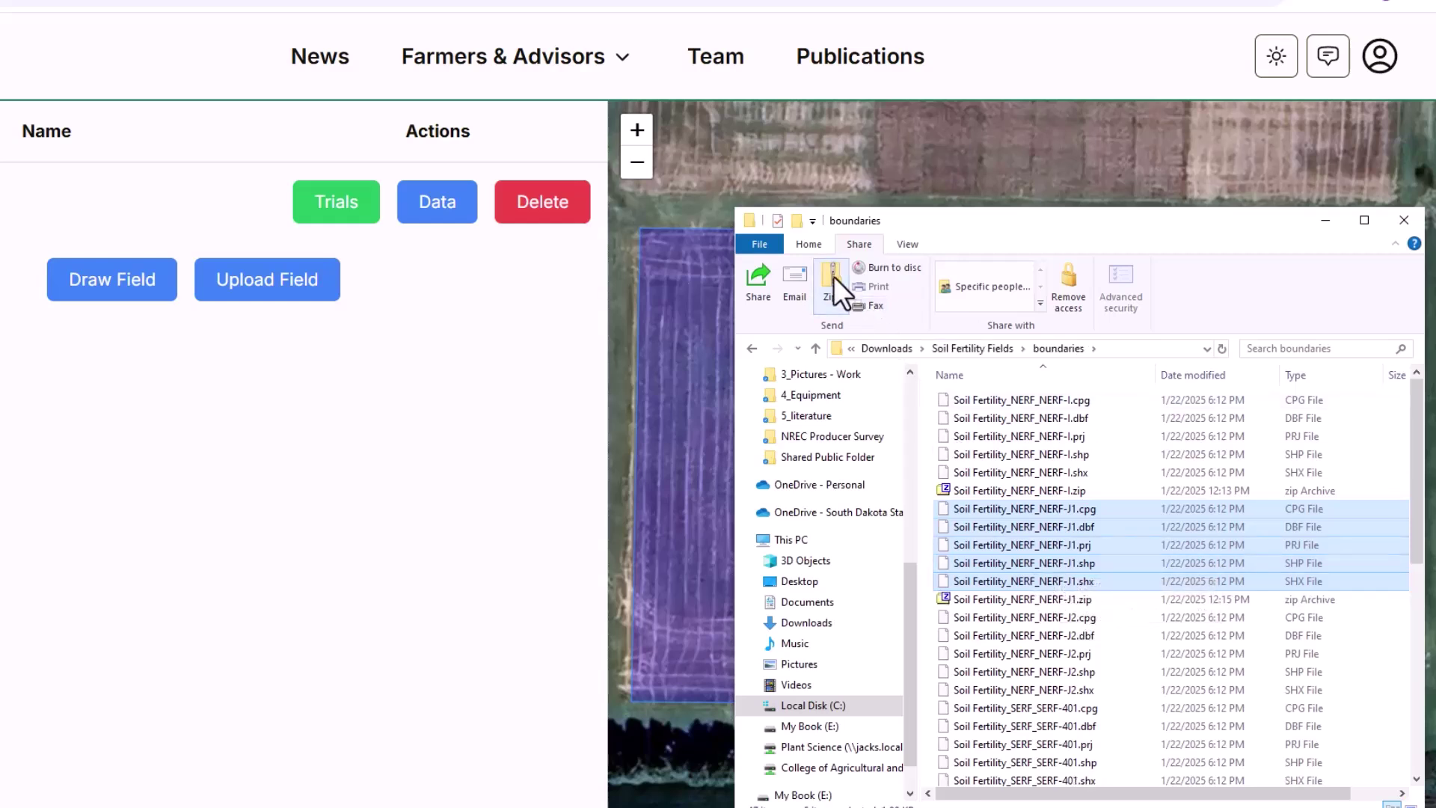
{"action": "key", "text": "Return"}
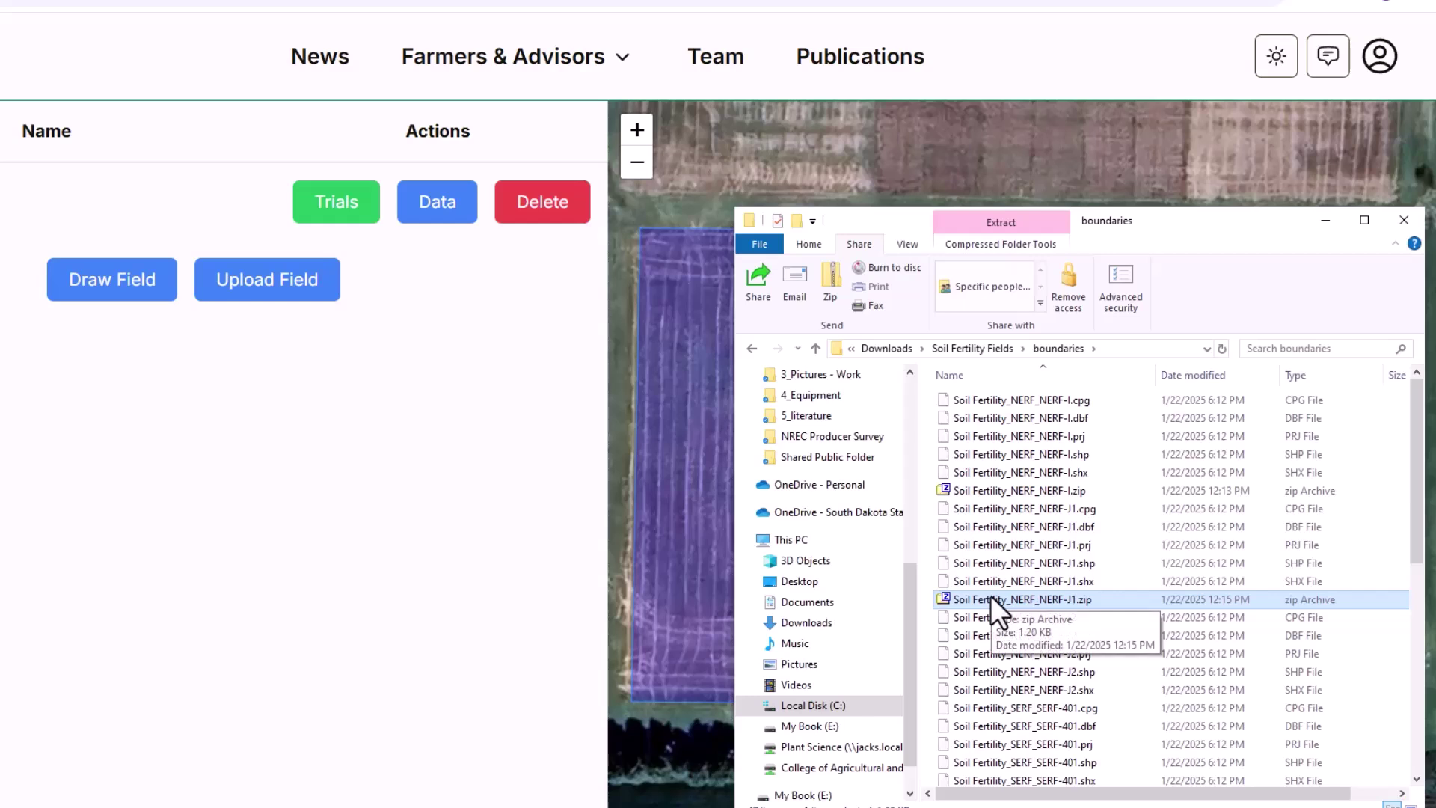
Delete Field I from the NERF farm's fields
{"action": "left_click", "coordinate": [508, 366]}
{"action": "left_click", "coordinate": [536, 213]}
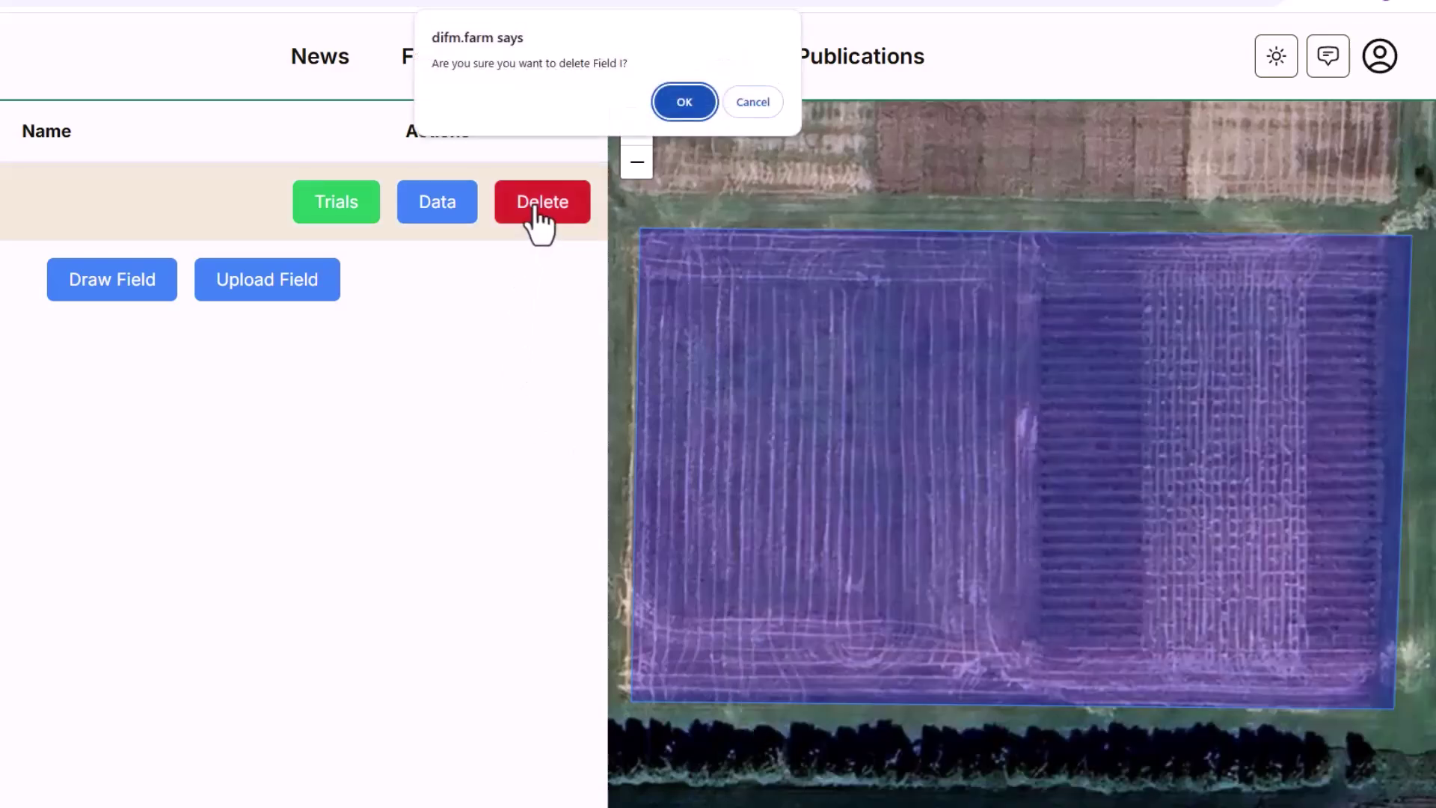
{"action": "left_click", "coordinate": [684, 103]}
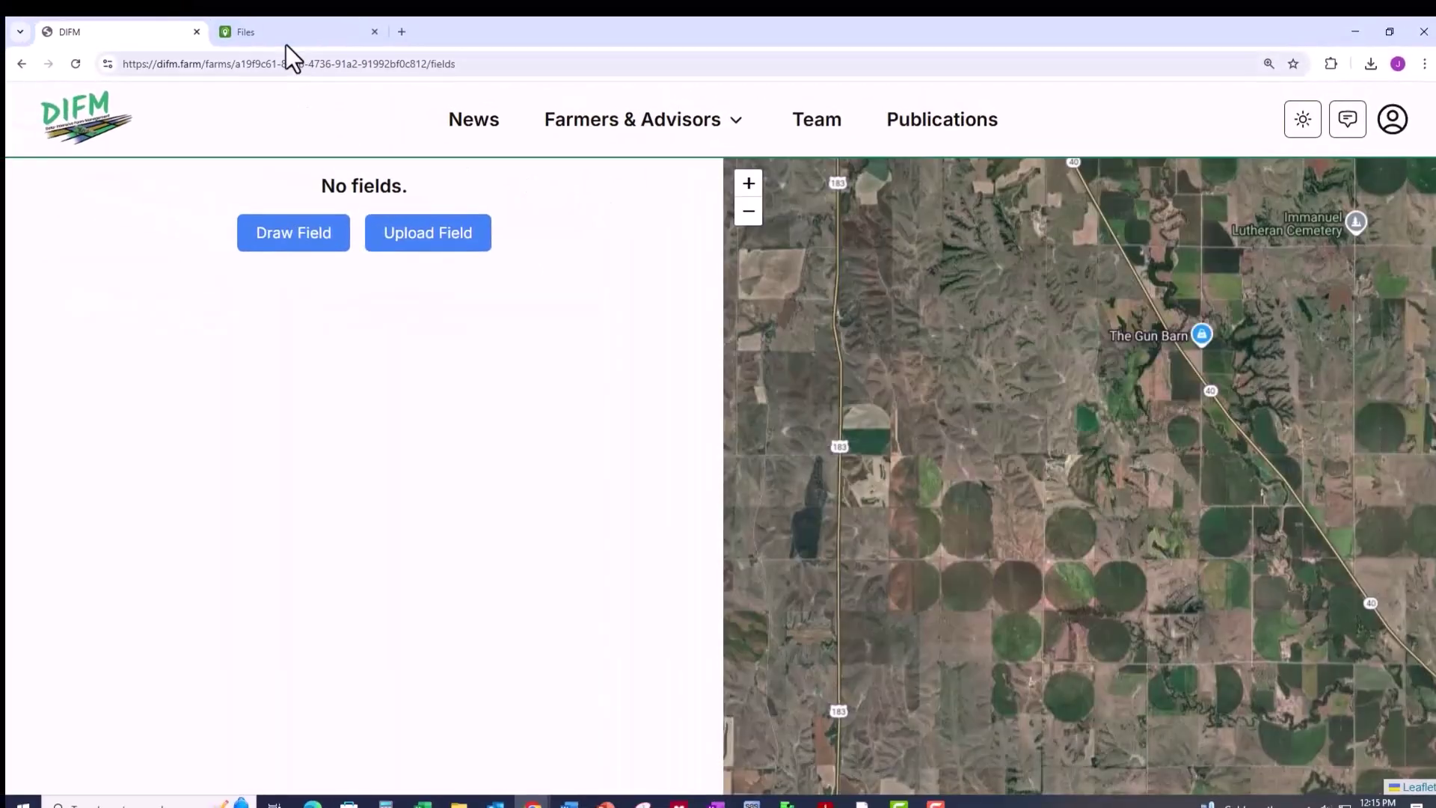
Switch to John Deere Operations Center and open the Land setup page
{"action": "left_click", "coordinate": [290, 32]}
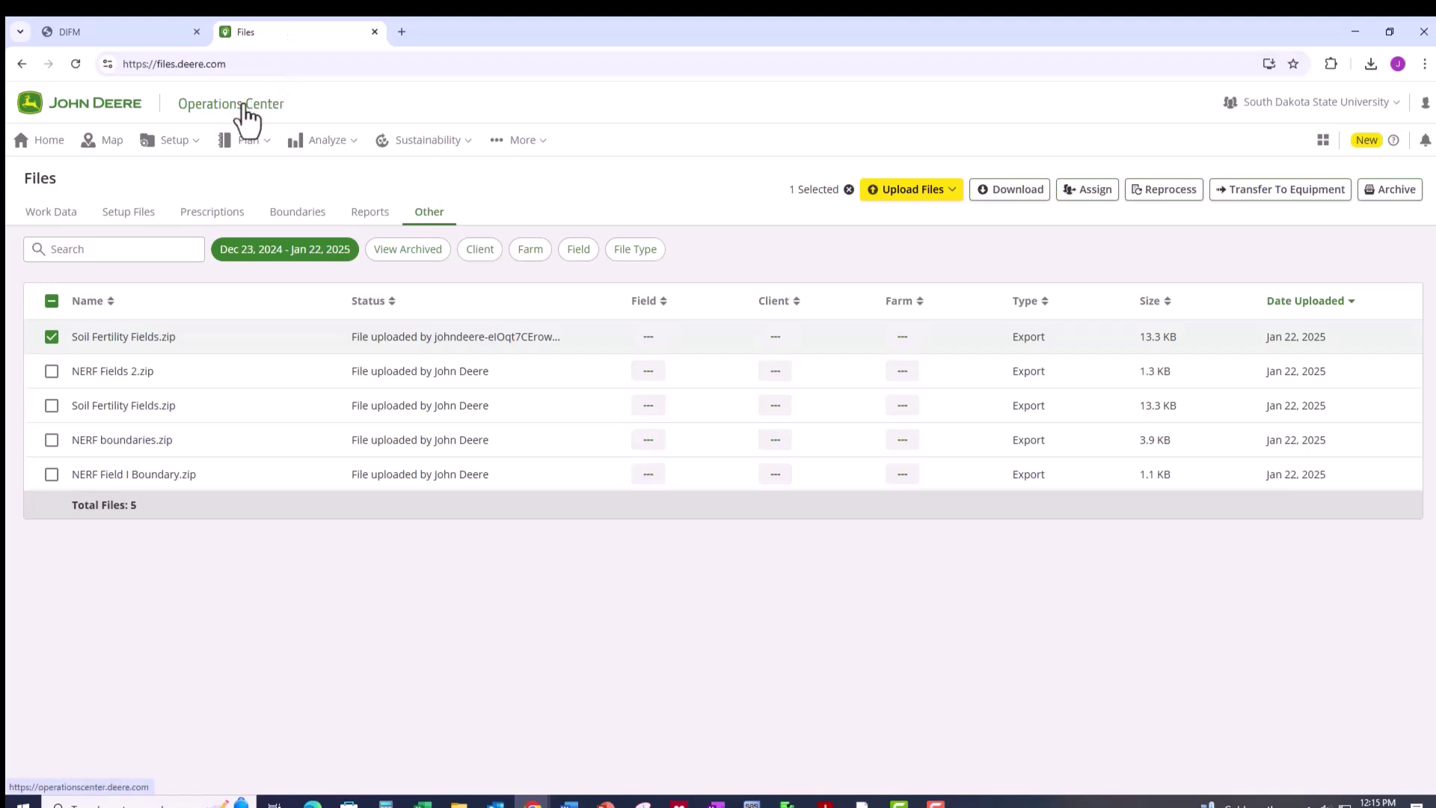
{"action": "left_click", "coordinate": [169, 148]}
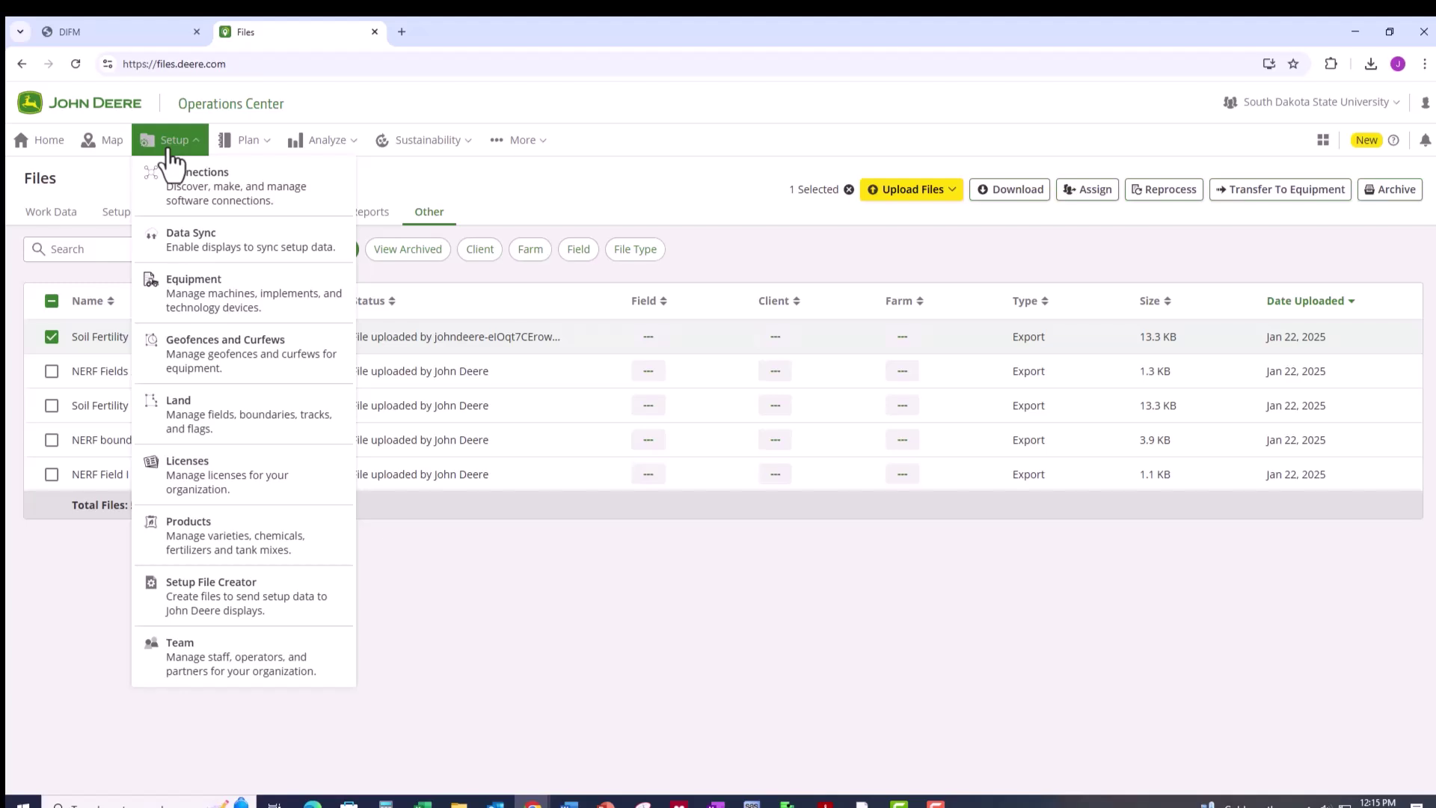
{"action": "left_click", "coordinate": [209, 426]}
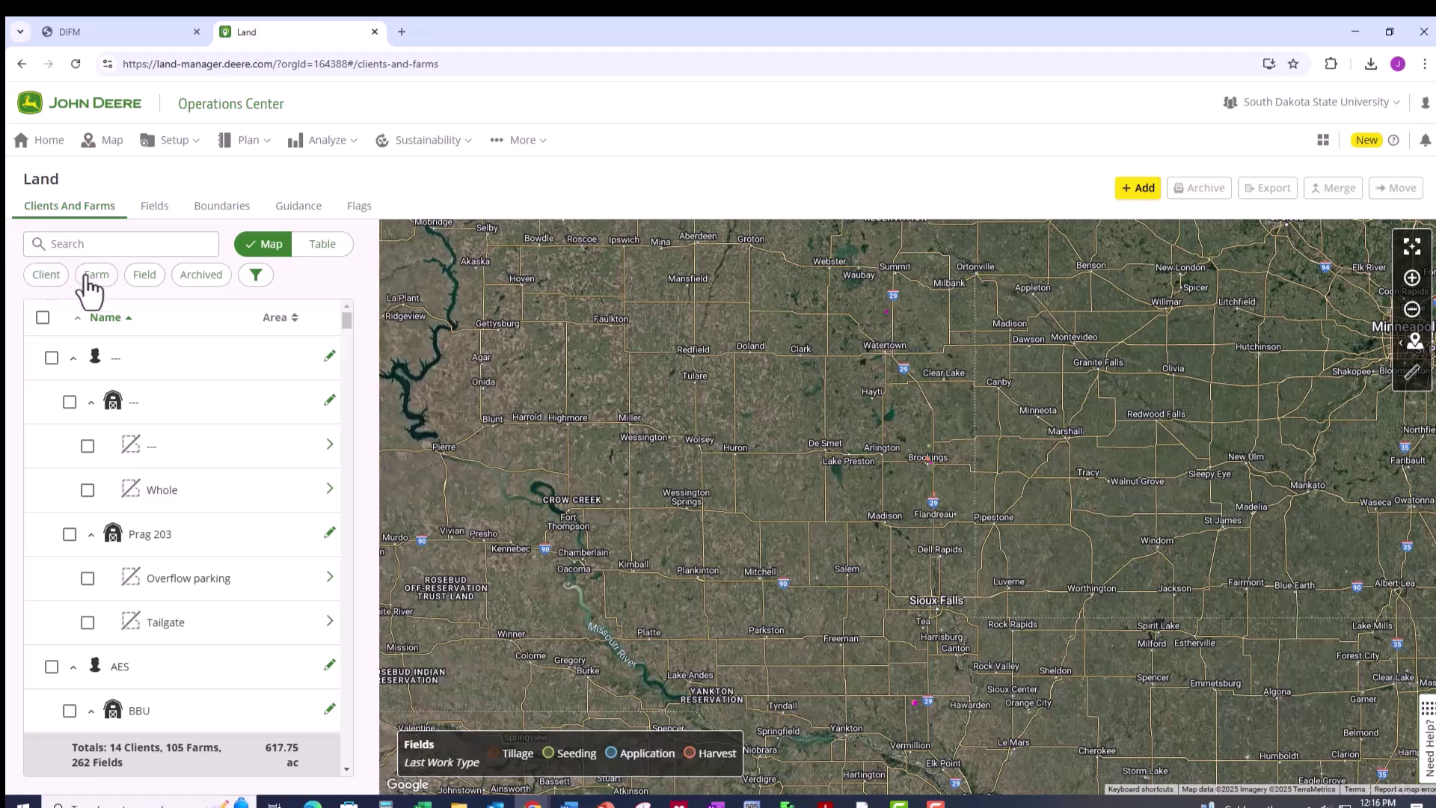
Search the field filter for "NERF" and filter the land list to the field NERF-I
{"action": "left_click", "coordinate": [144, 274]}
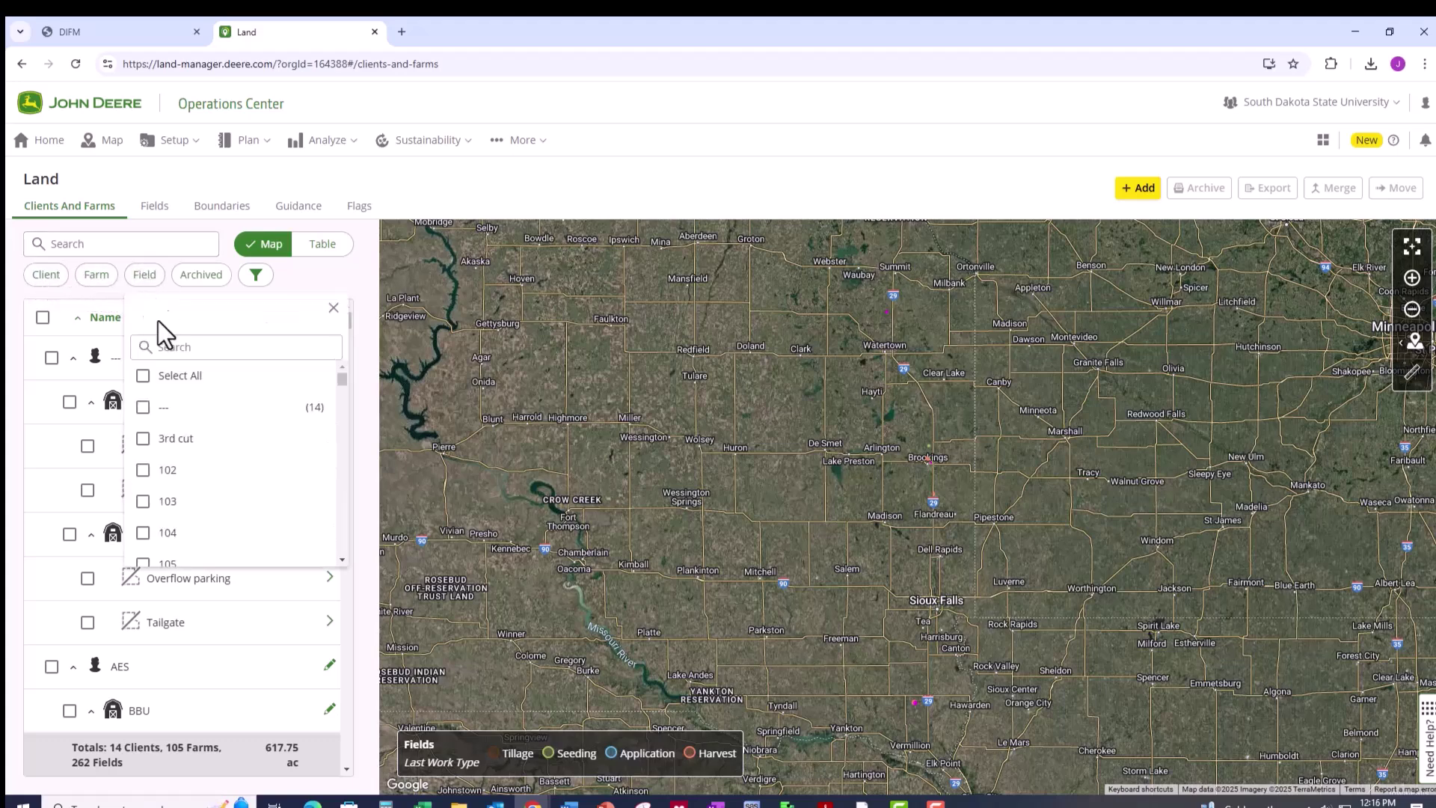
{"action": "left_click", "coordinate": [201, 346]}
{"action": "type", "text": "NERF"}
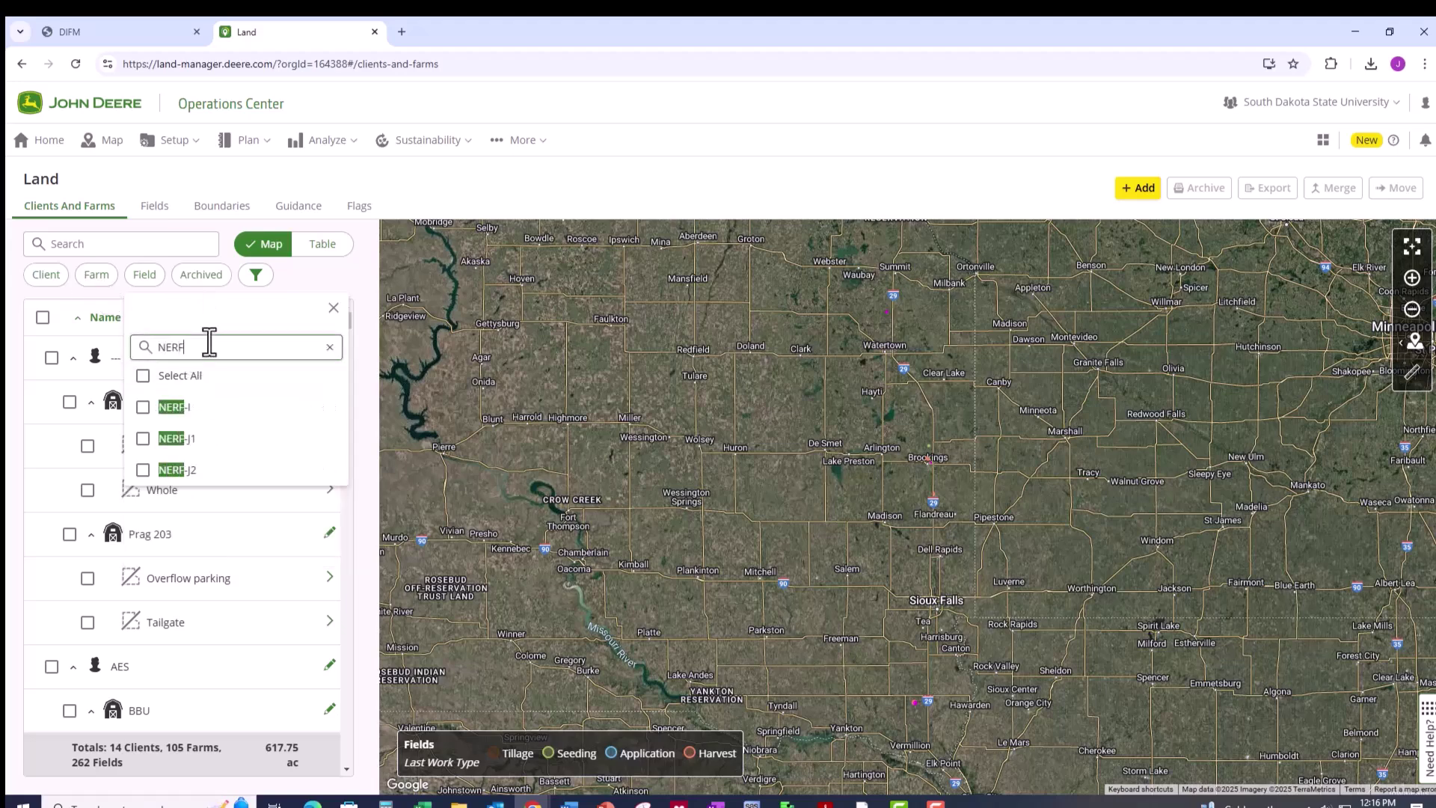
{"action": "left_click", "coordinate": [181, 413]}
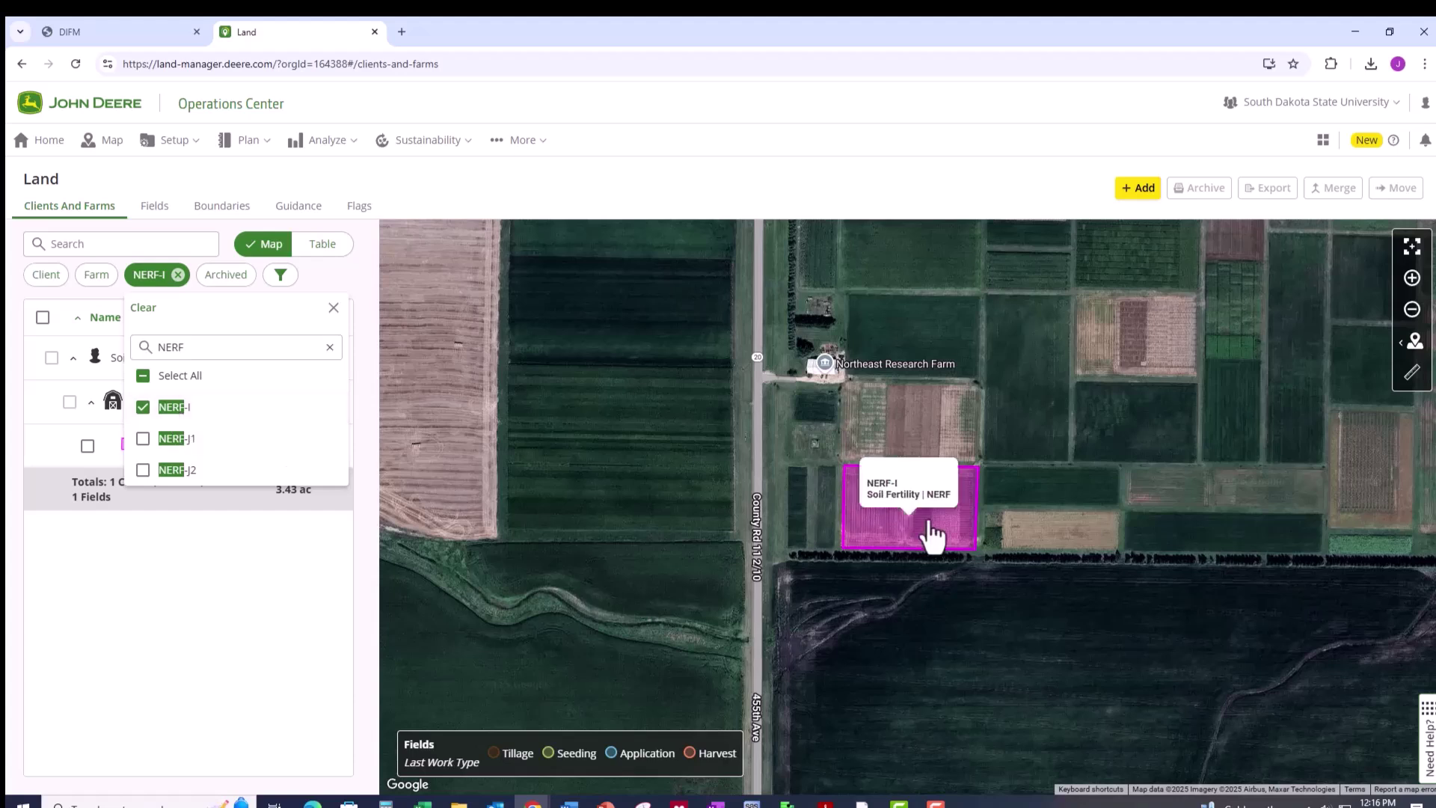
Open the NERF-I field and try to export its active boundary from the field's own boundary list
{"action": "left_click", "coordinate": [920, 525]}
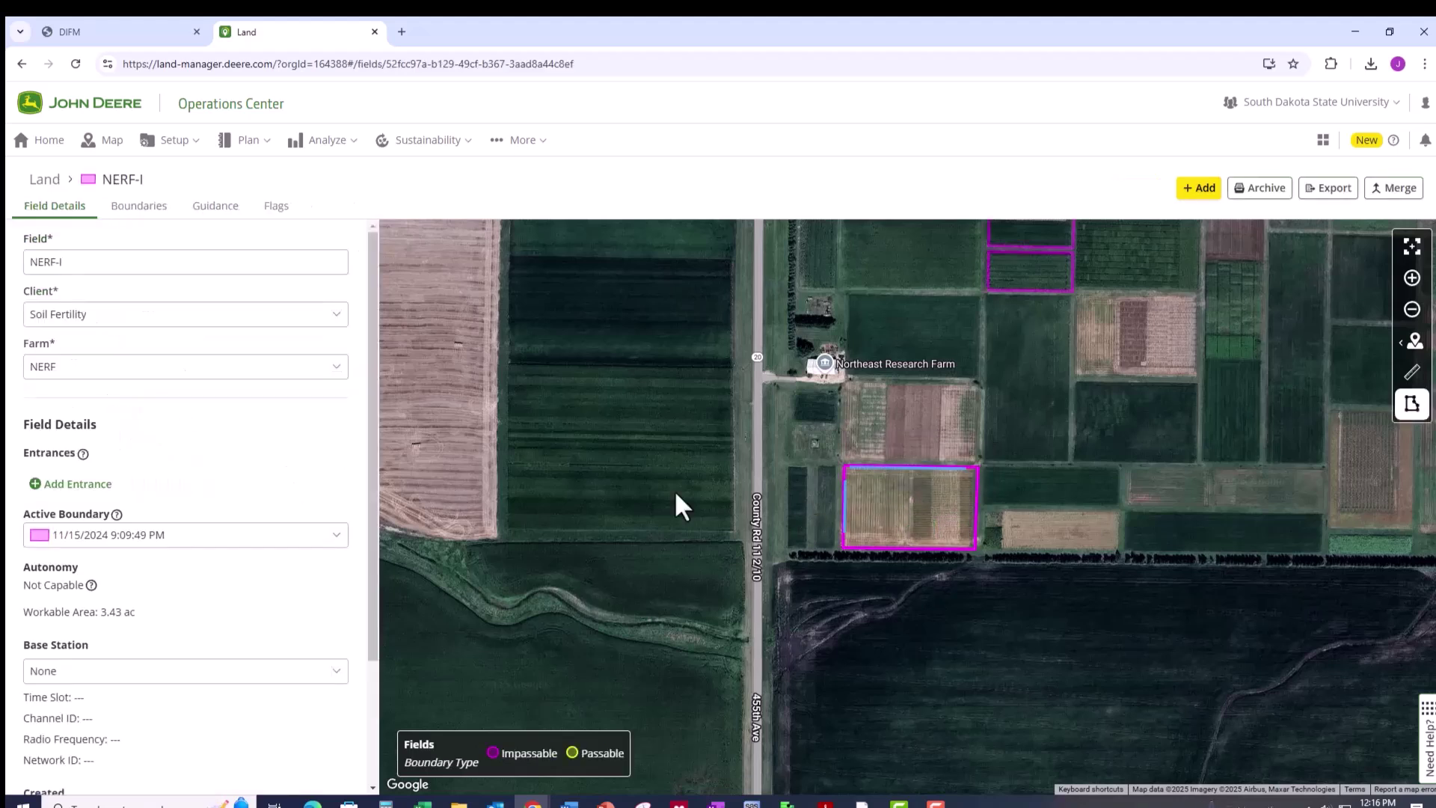
{"action": "left_click", "coordinate": [119, 209]}
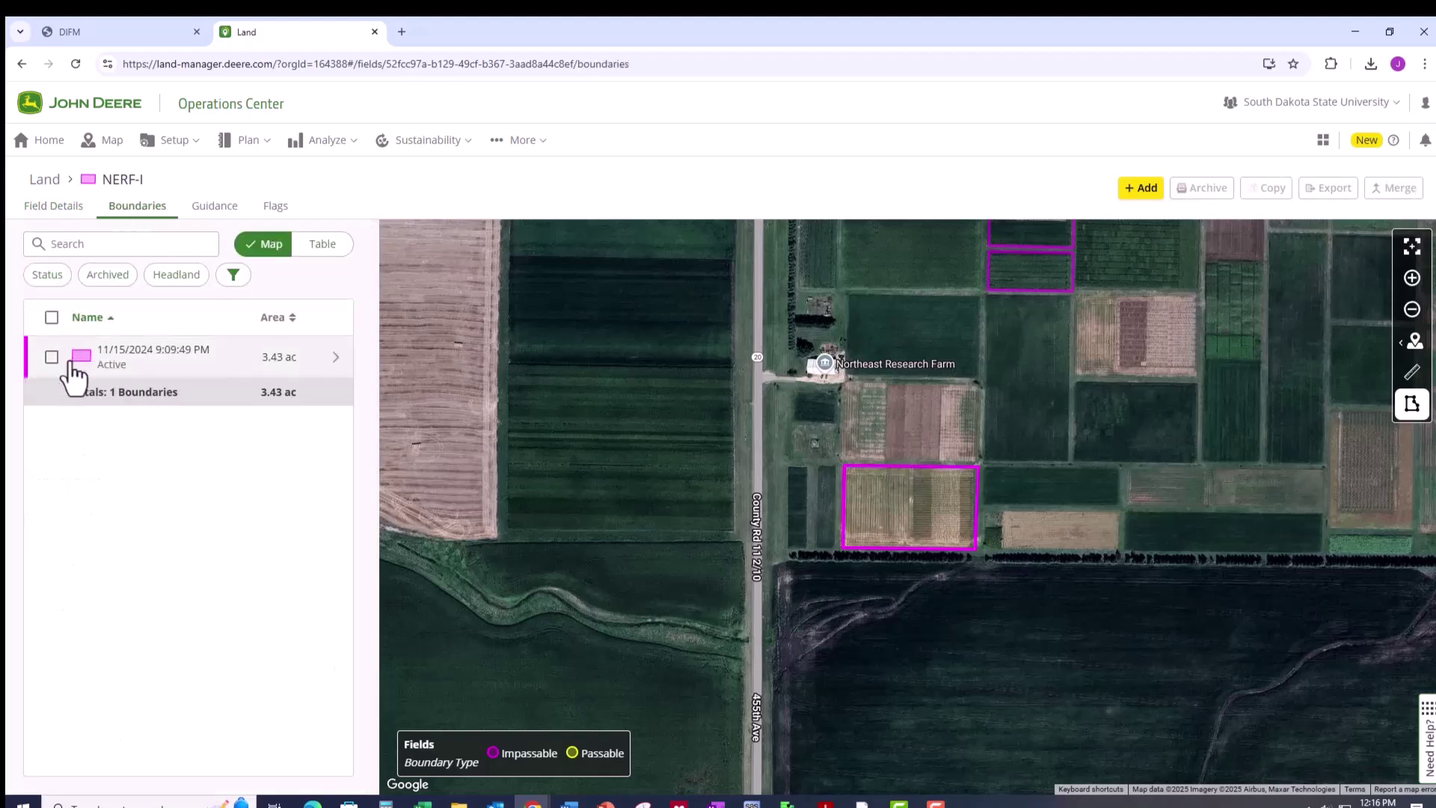
{"action": "left_click", "coordinate": [50, 358]}
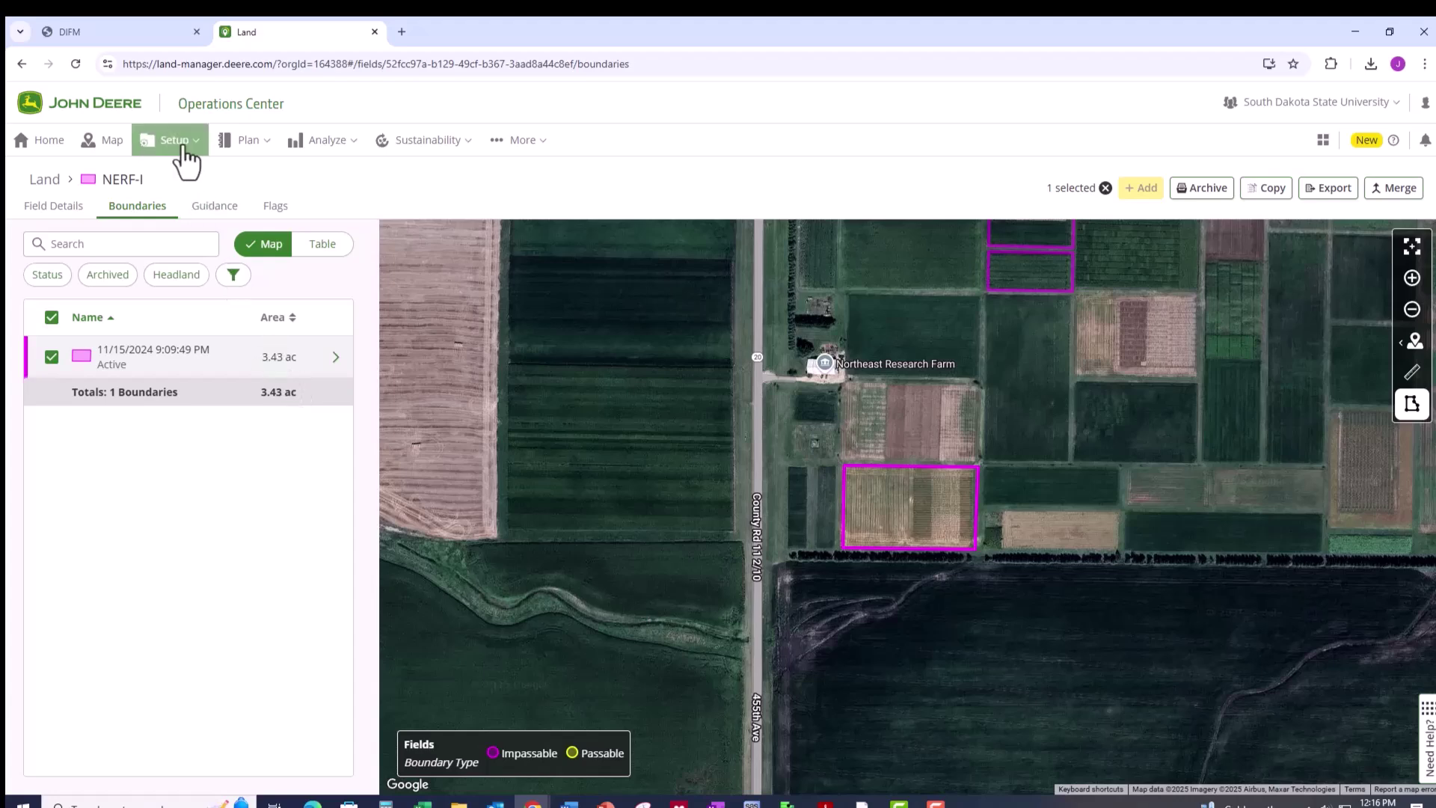
{"action": "left_click", "coordinate": [1325, 201]}
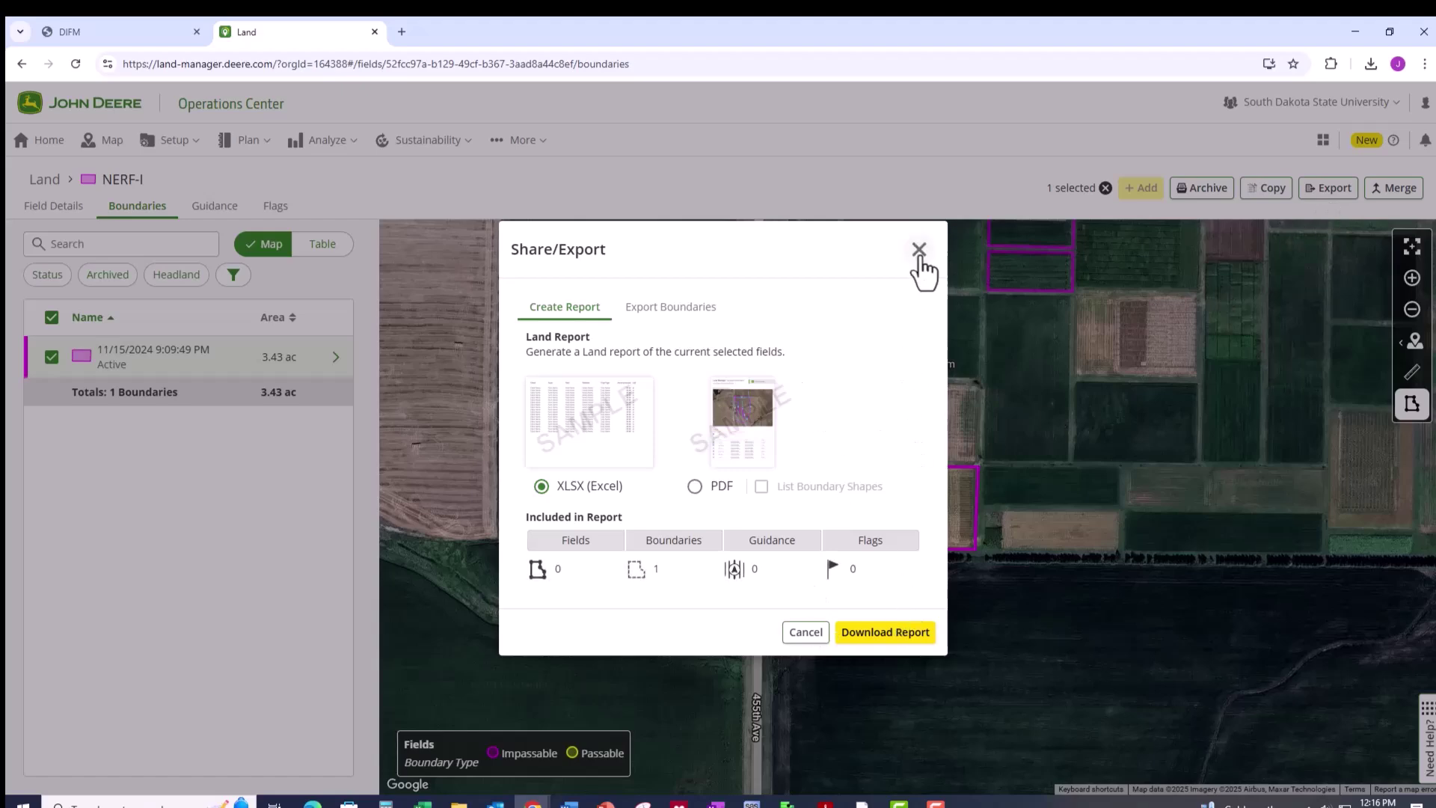
{"action": "left_click", "coordinate": [919, 251]}
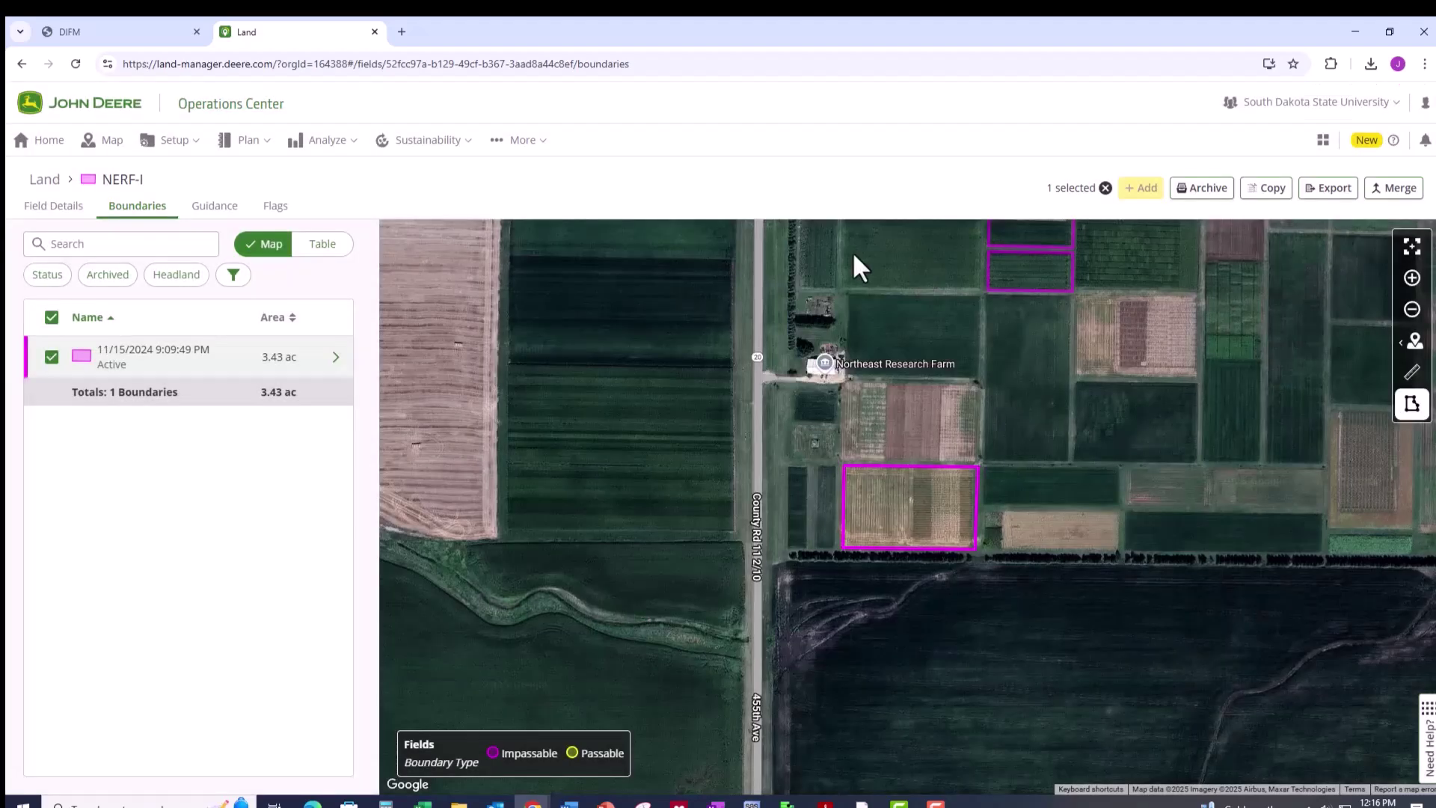
Return to the full land list and filter it to the client Soil Fertility
{"action": "left_click", "coordinate": [193, 146]}
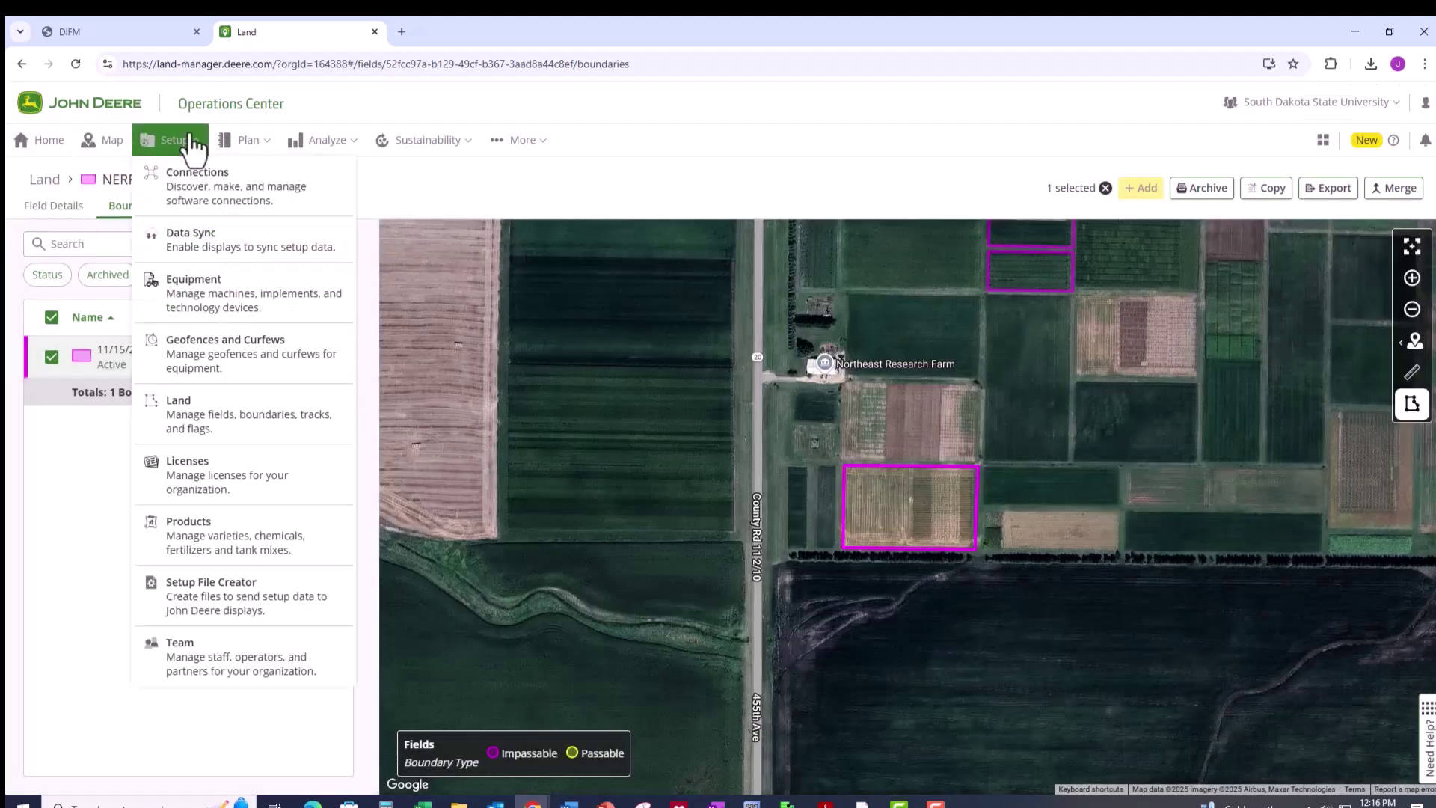
{"action": "left_click", "coordinate": [219, 413]}
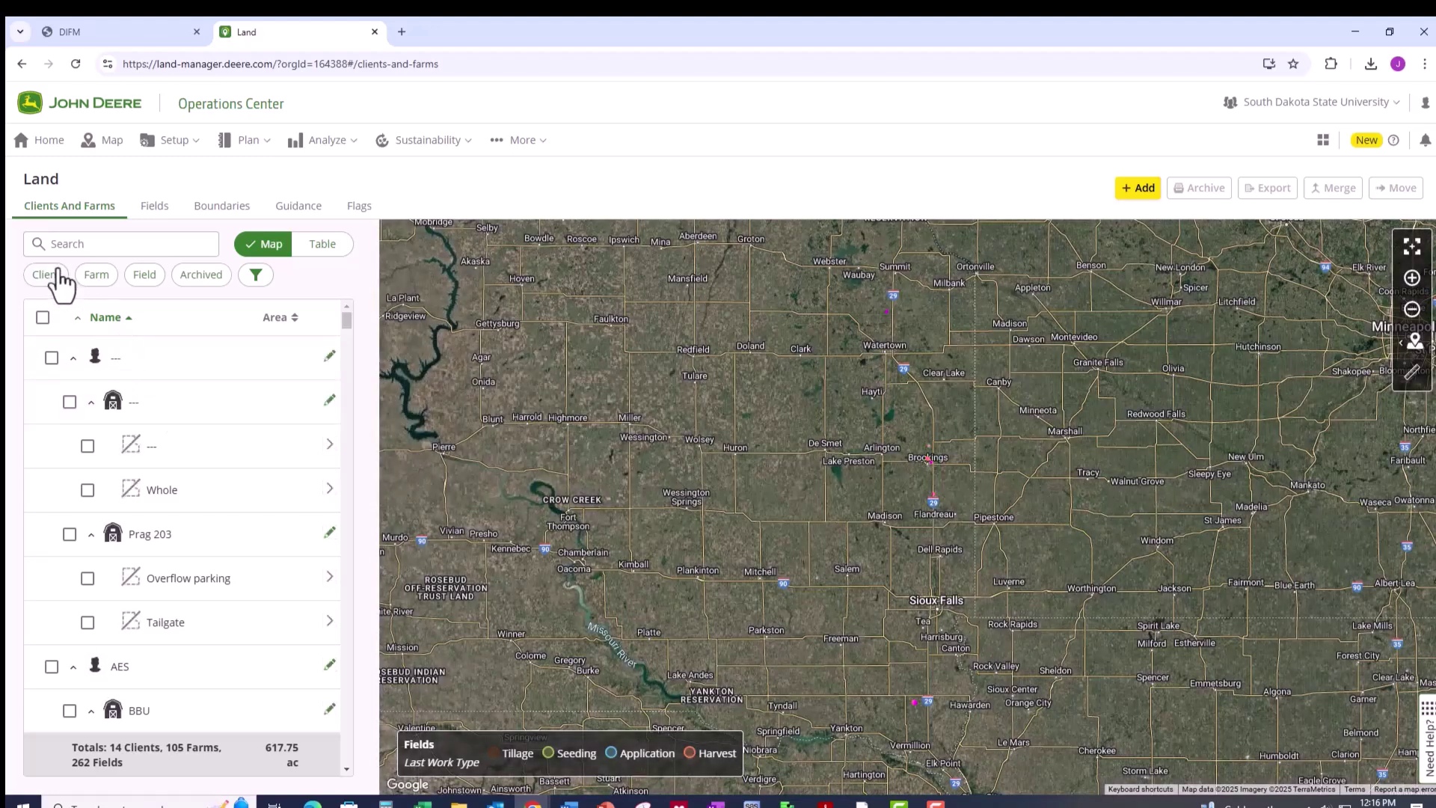
{"action": "left_click", "coordinate": [52, 279]}
{"action": "left_click", "coordinate": [99, 348]}
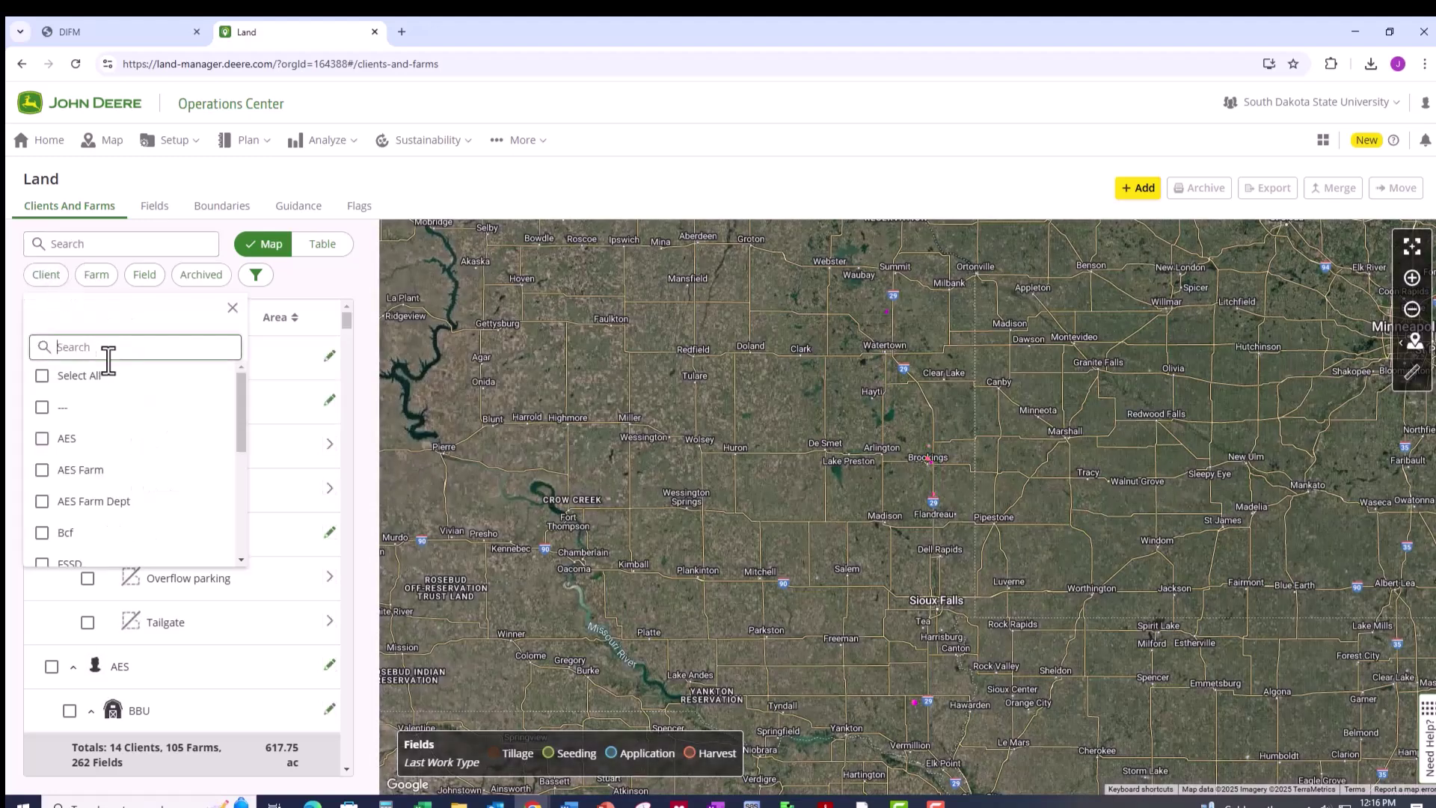
{"action": "type", "text": "soil"}
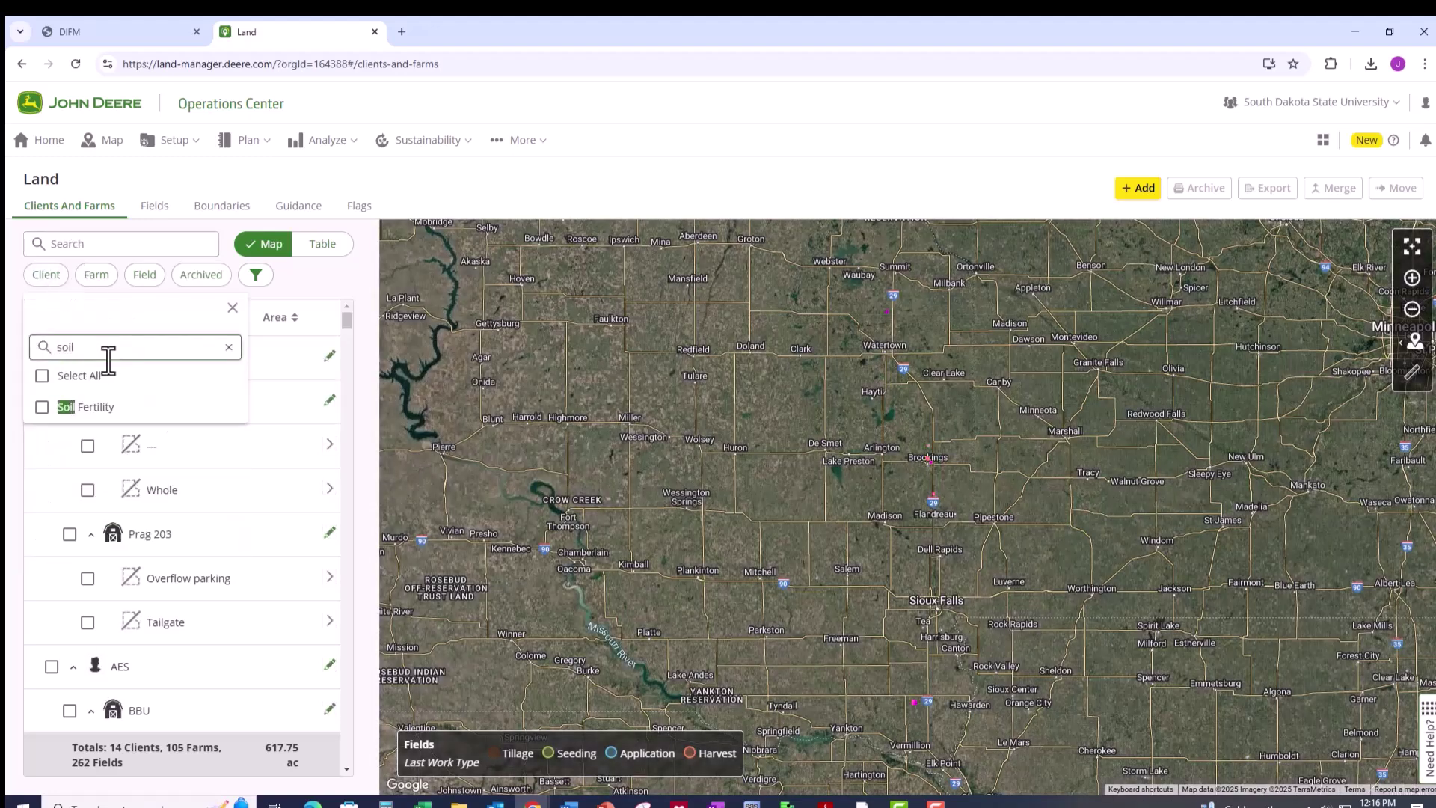
{"action": "left_click", "coordinate": [42, 407]}
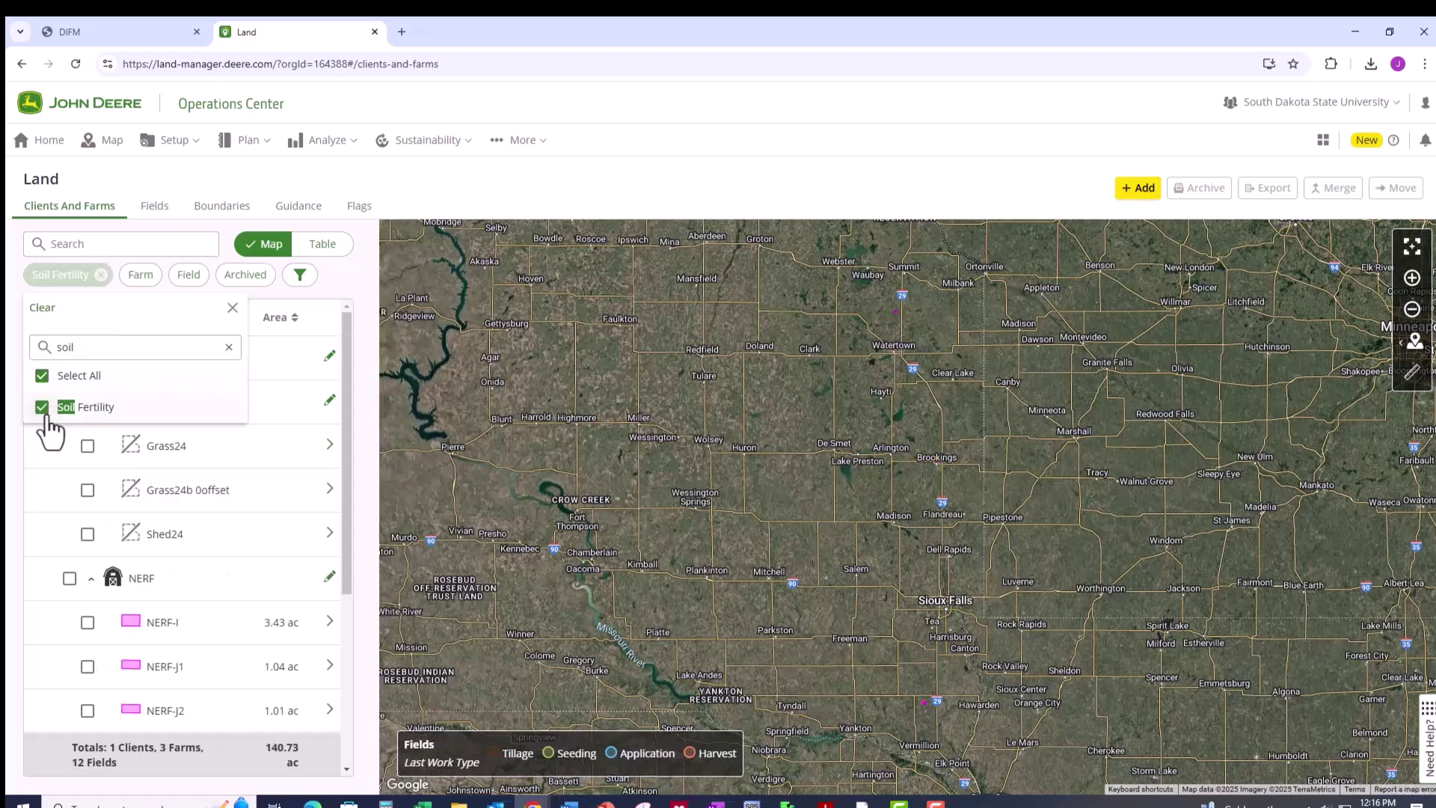
{"action": "left_click", "coordinate": [357, 284]}
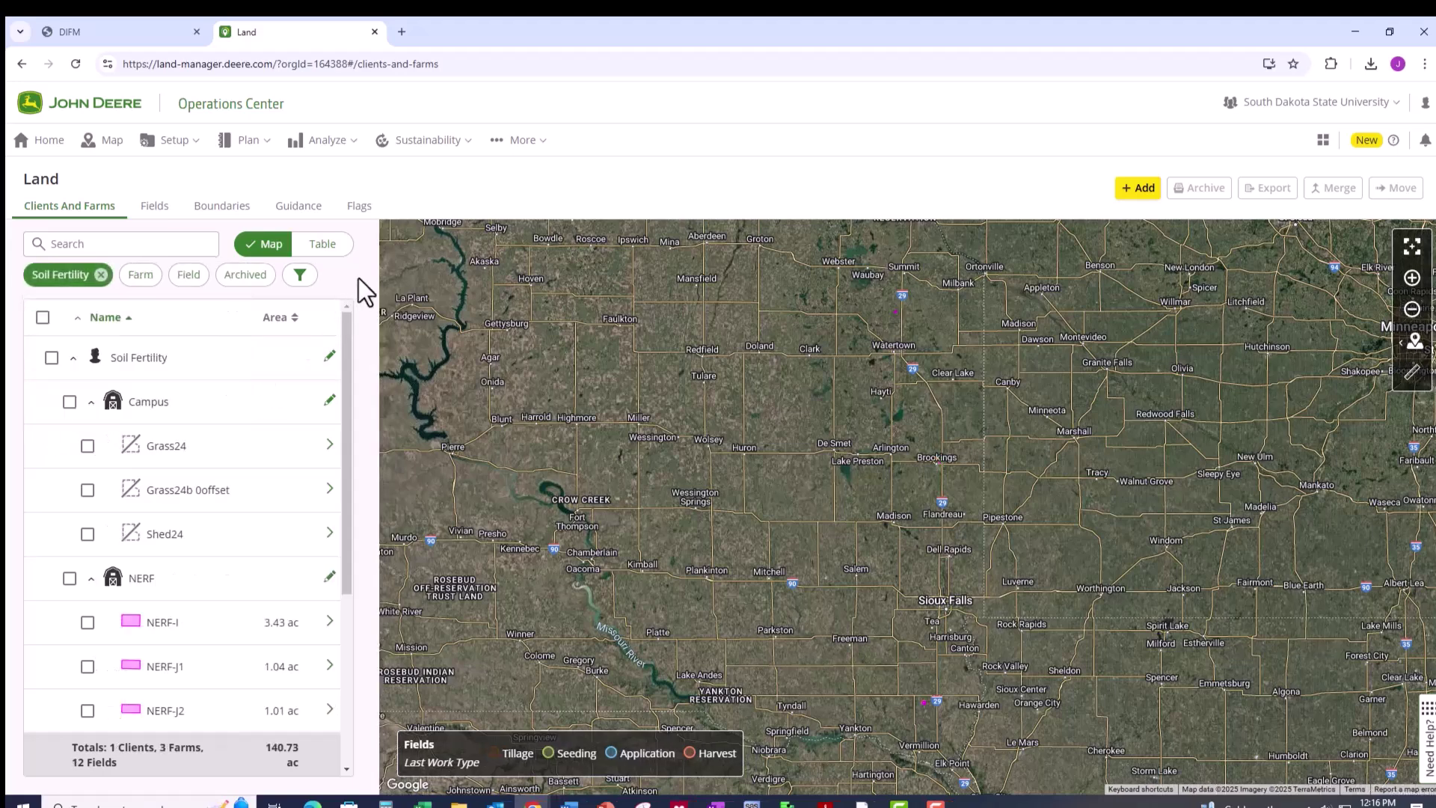
Export the boundary of field NERF-I alone as a shapefile with the file name "NERFI v2"
{"action": "left_click", "coordinate": [86, 627]}
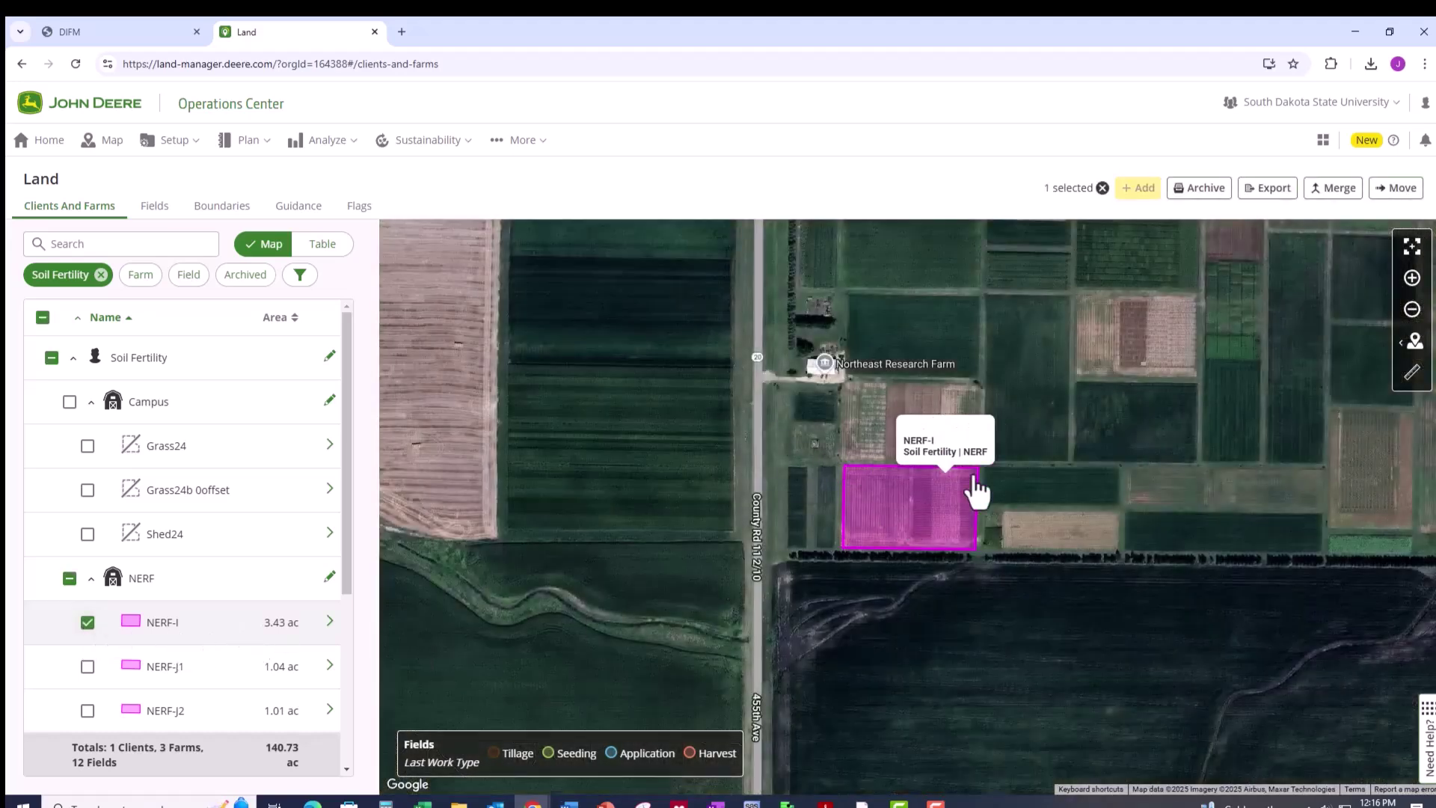
{"action": "left_click", "coordinate": [1274, 196]}
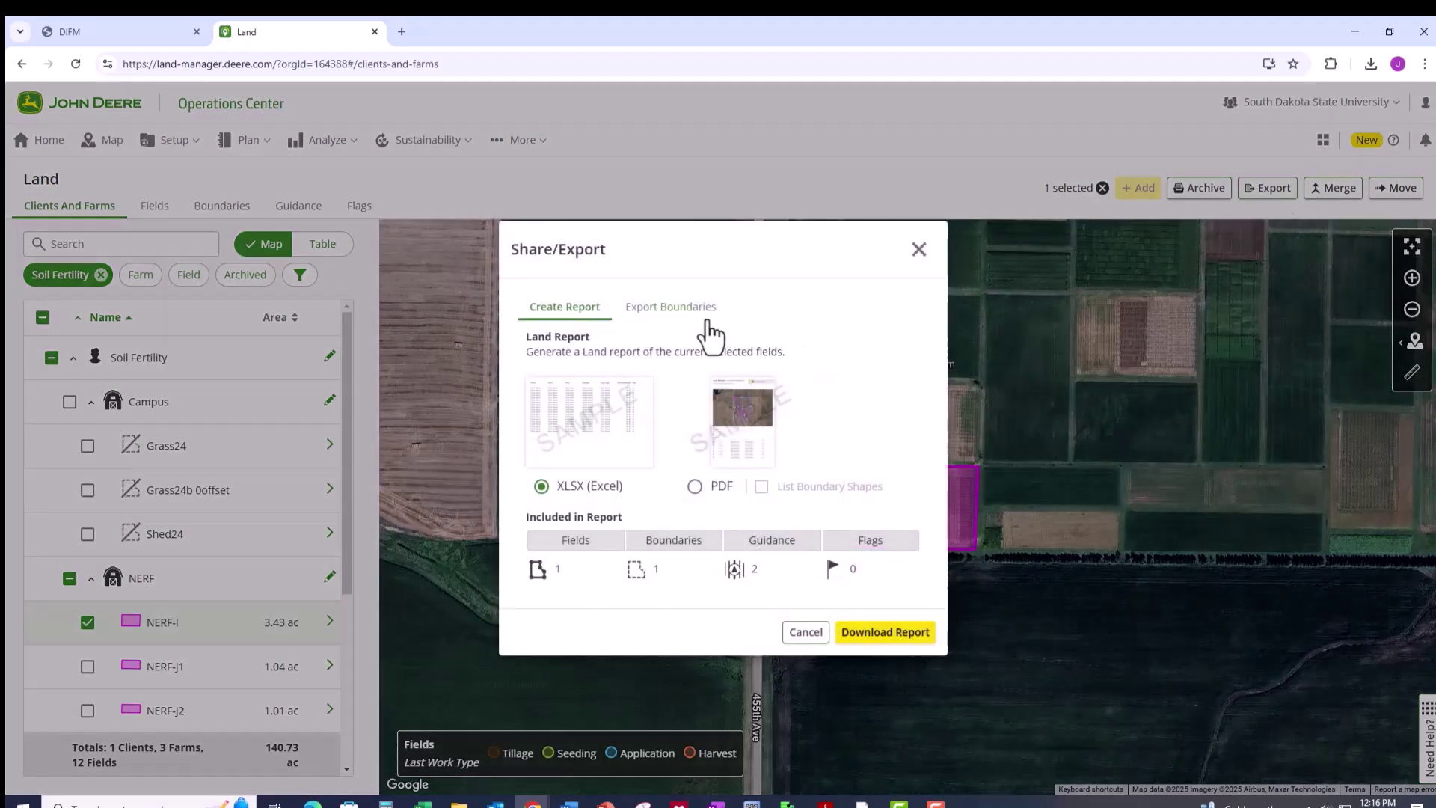
{"action": "left_click", "coordinate": [689, 314]}
{"action": "left_click_drag", "start_coordinate": [682, 307], "coordinate": [530, 308]}
{"action": "type", "text": "NERFI"}
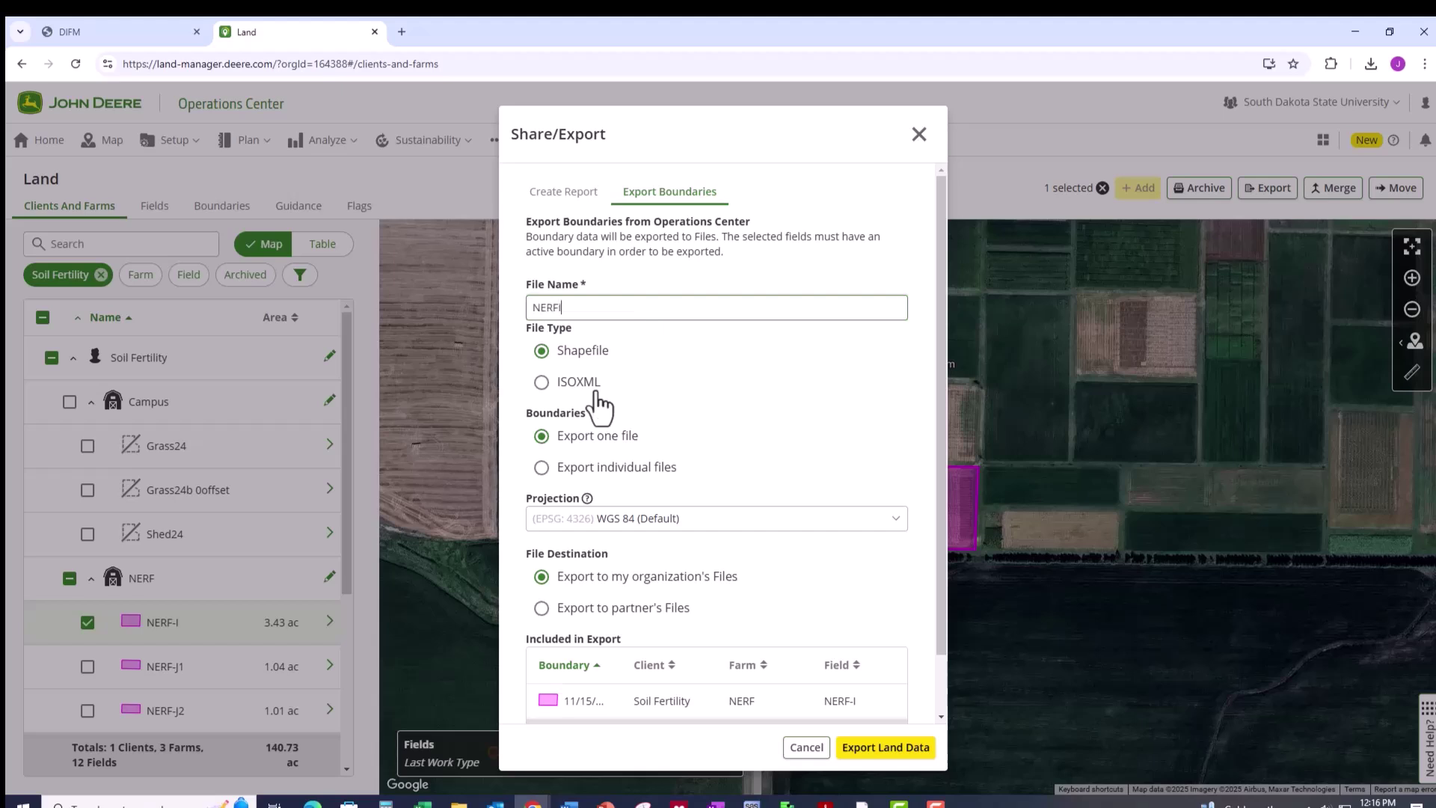
{"action": "type", "text": "v2"}
{"action": "scroll", "coordinate": [621, 677], "scroll_direction": "down", "scroll_amount": 1}
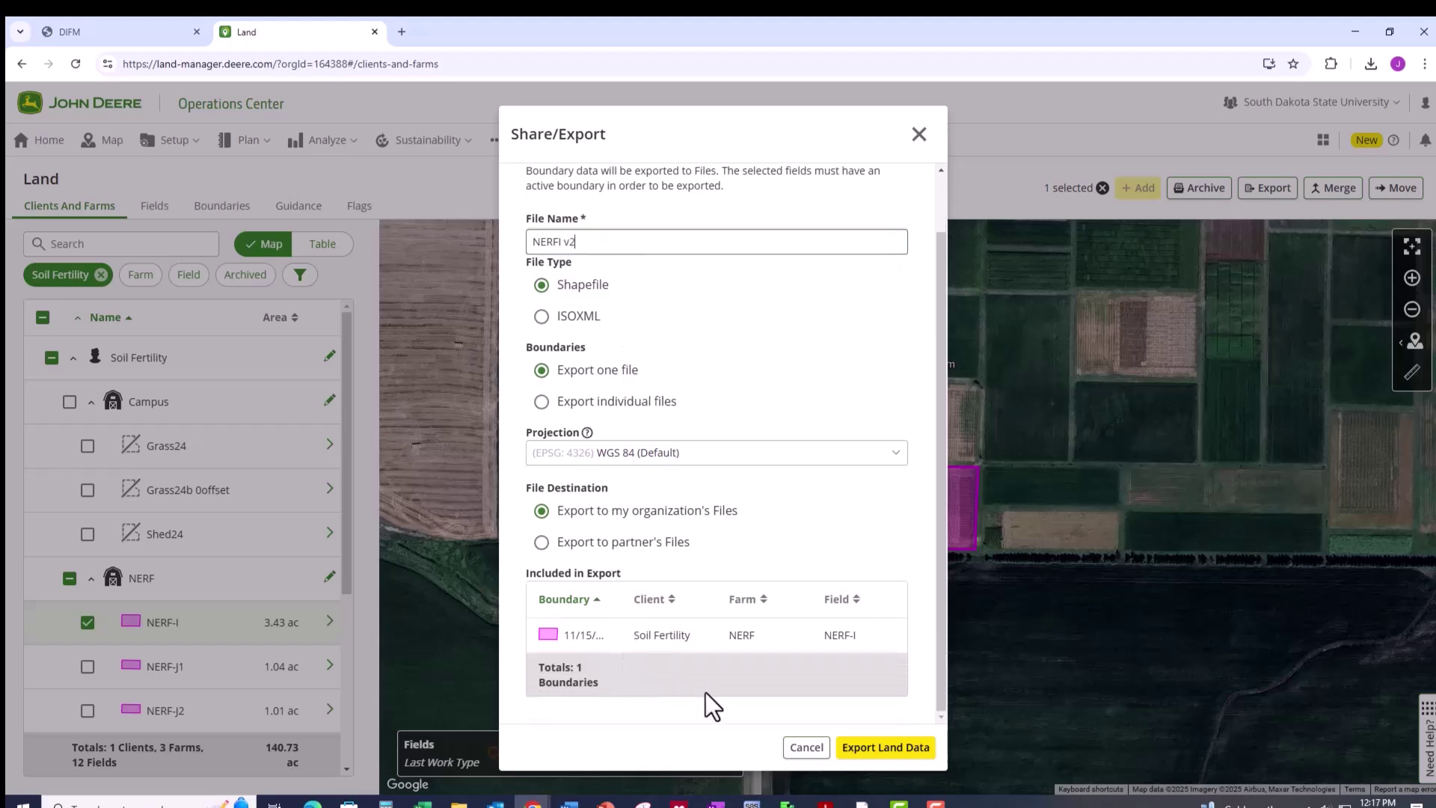
{"action": "left_click", "coordinate": [868, 759]}
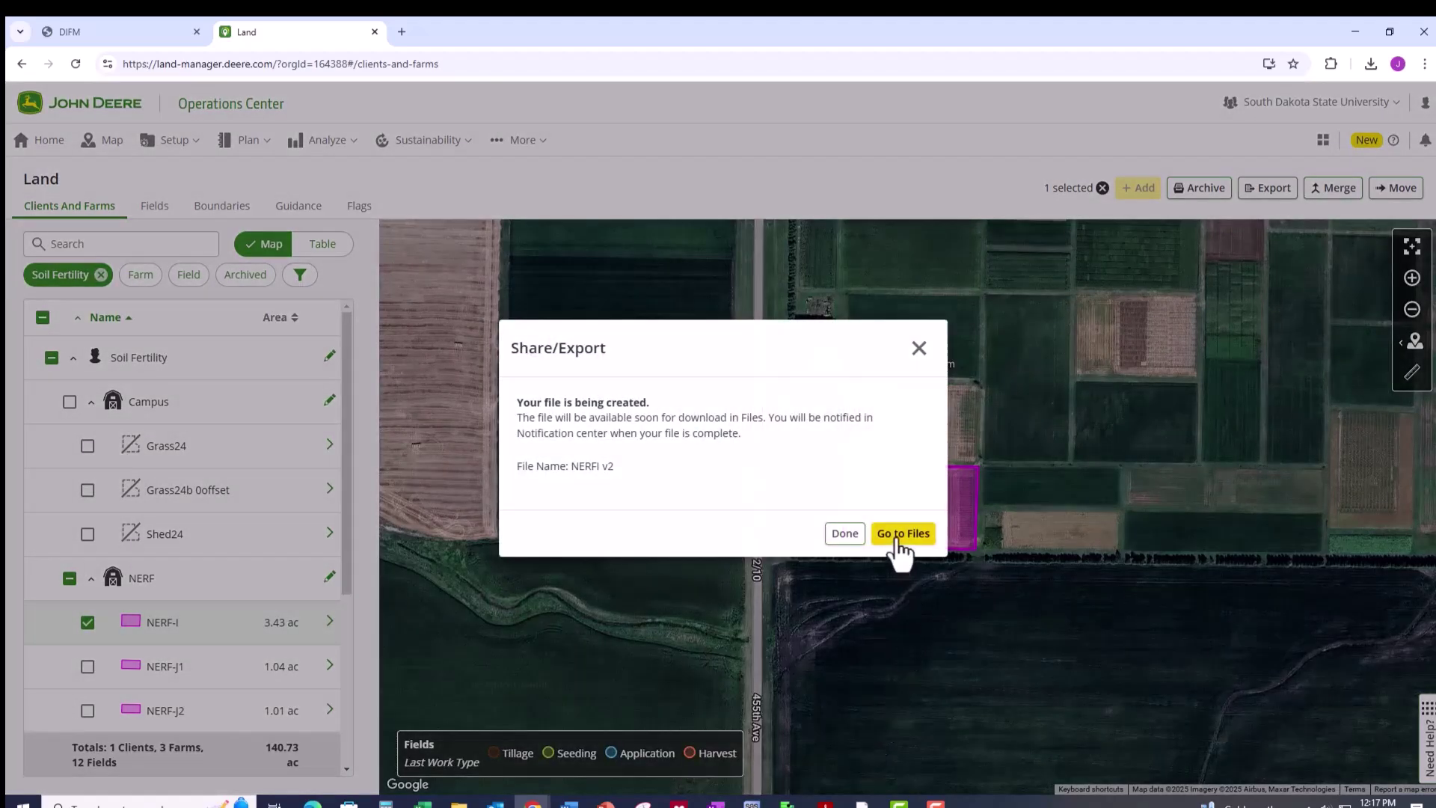
Refresh the organization's exported files and download NERFI v2.zip in .zip format
{"action": "left_click", "coordinate": [897, 542]}
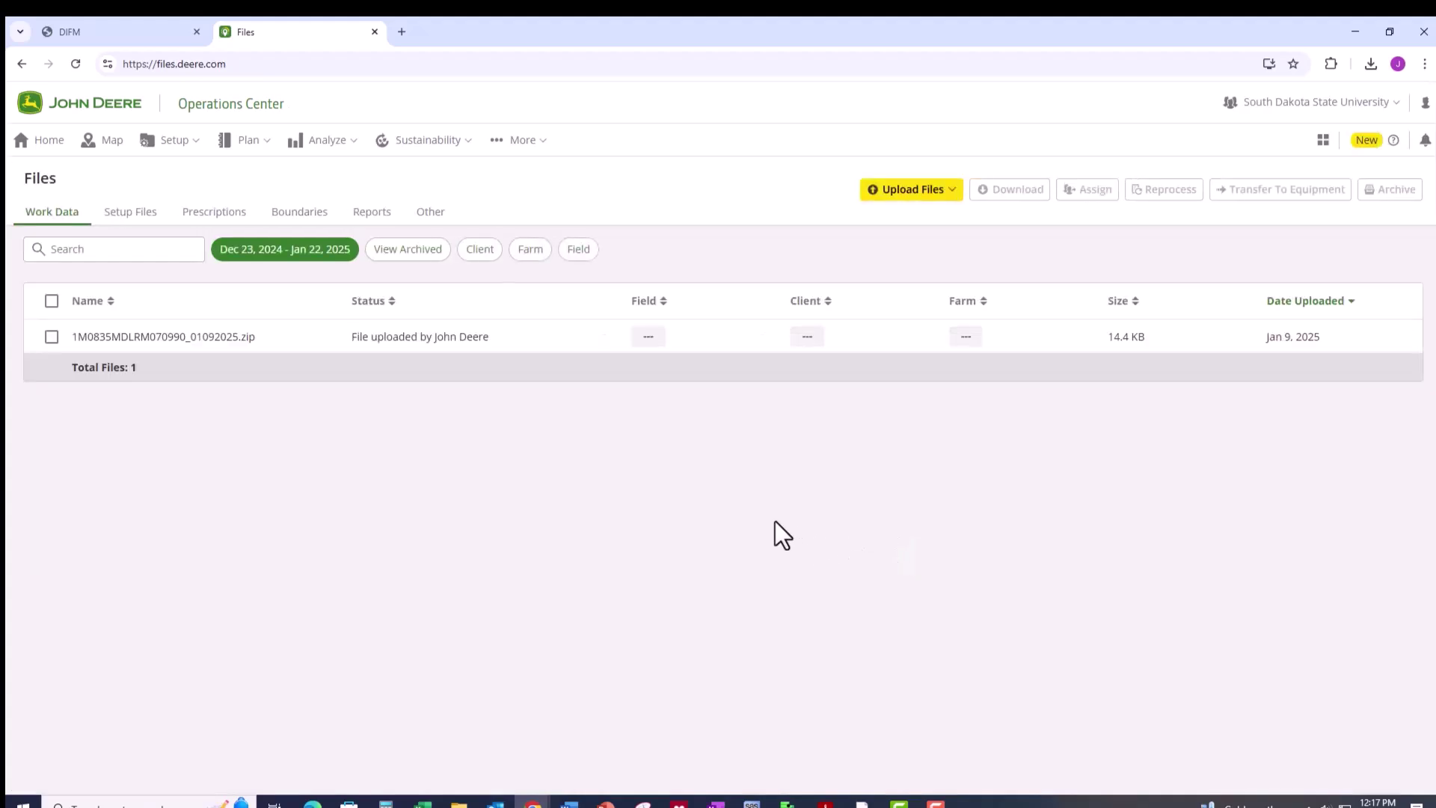
{"action": "left_click", "coordinate": [433, 213]}
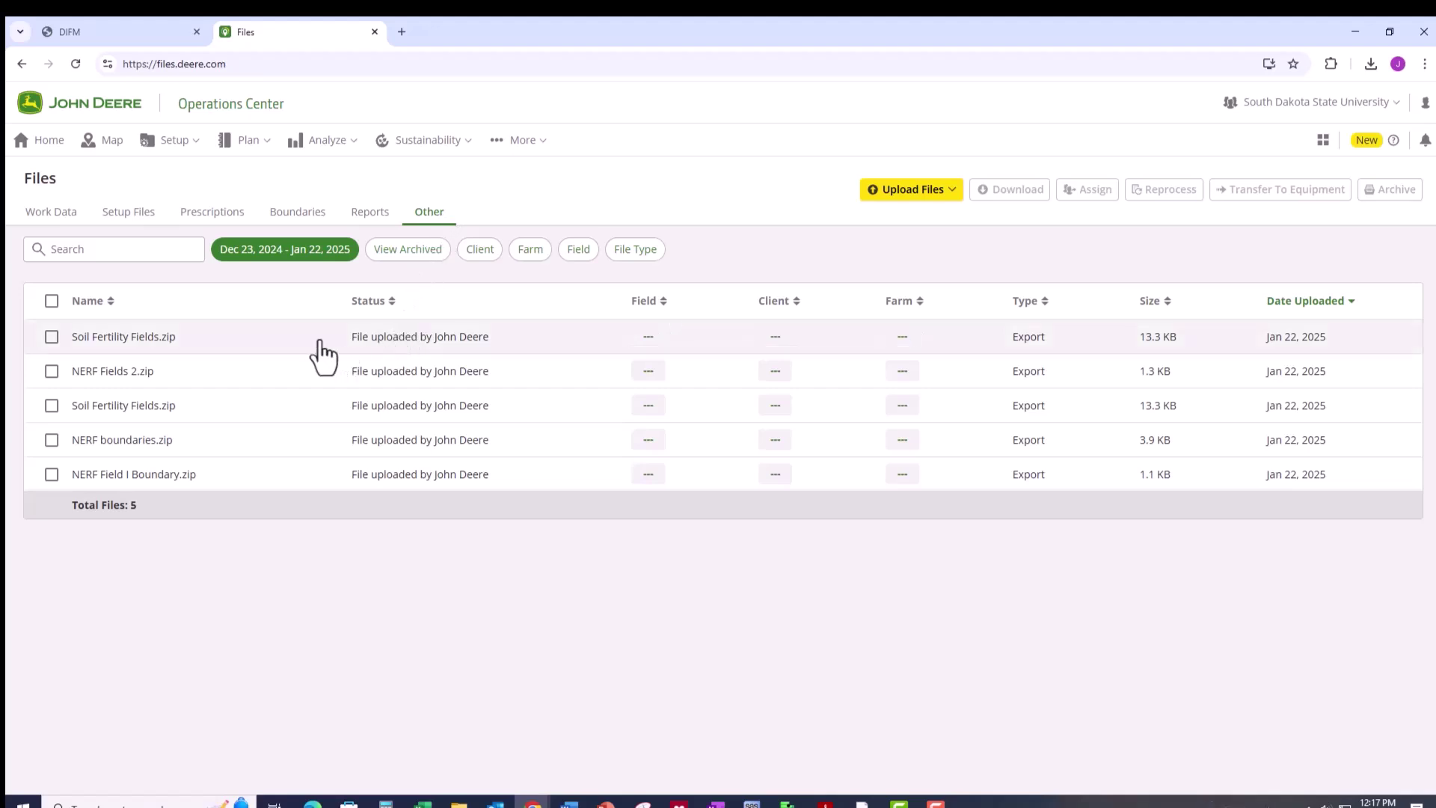
{"action": "left_click", "coordinate": [77, 64]}
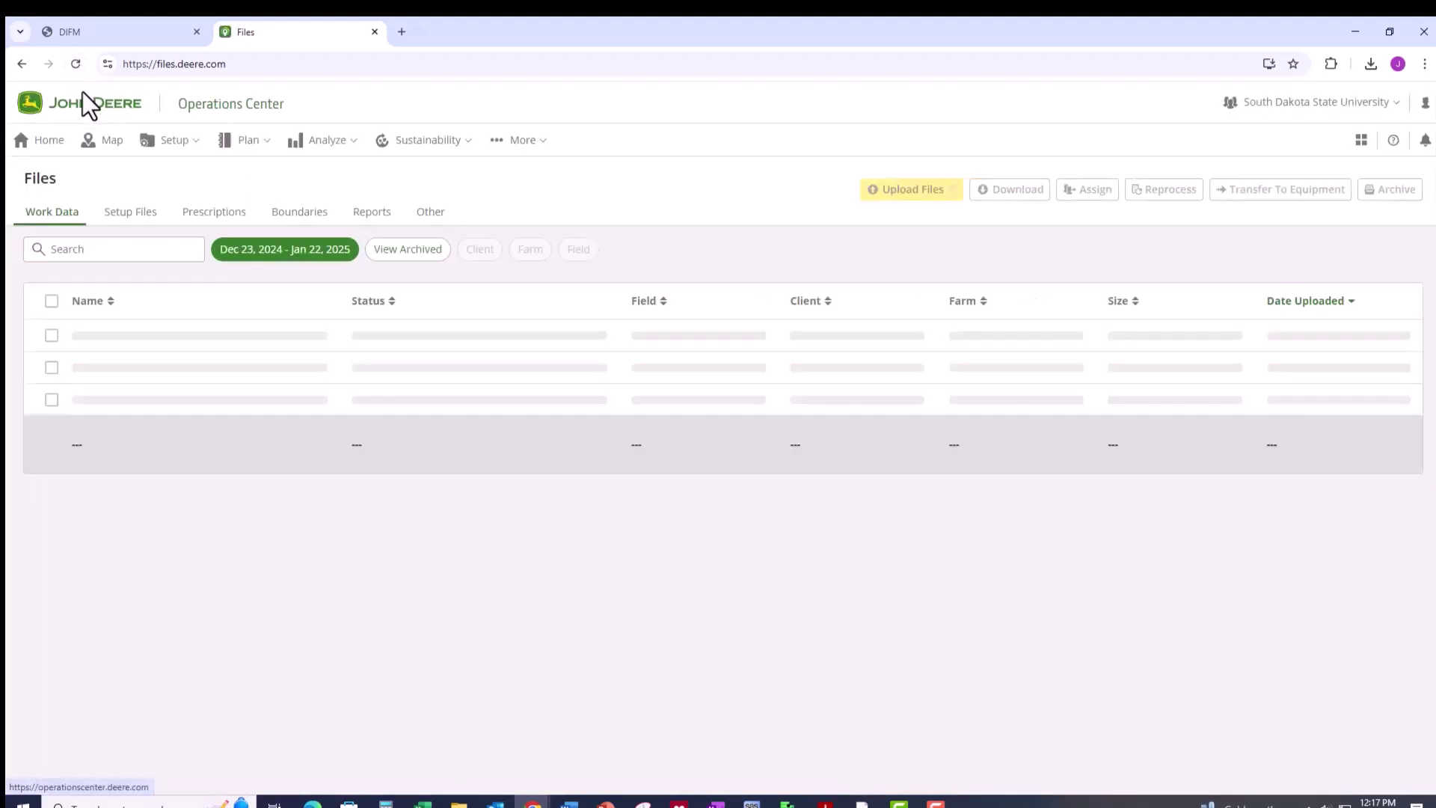
{"action": "left_click", "coordinate": [432, 217]}
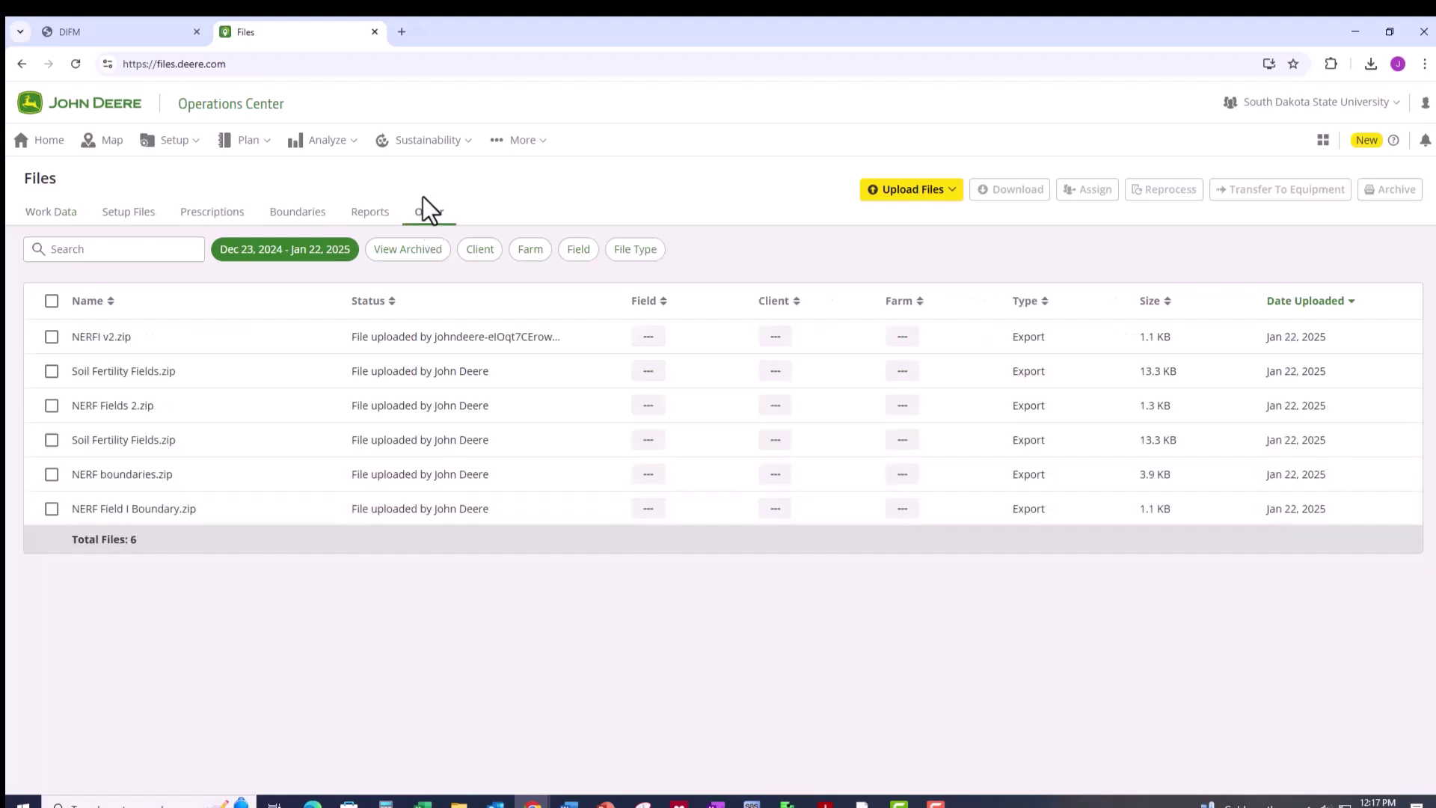
{"action": "left_click", "coordinate": [51, 337]}
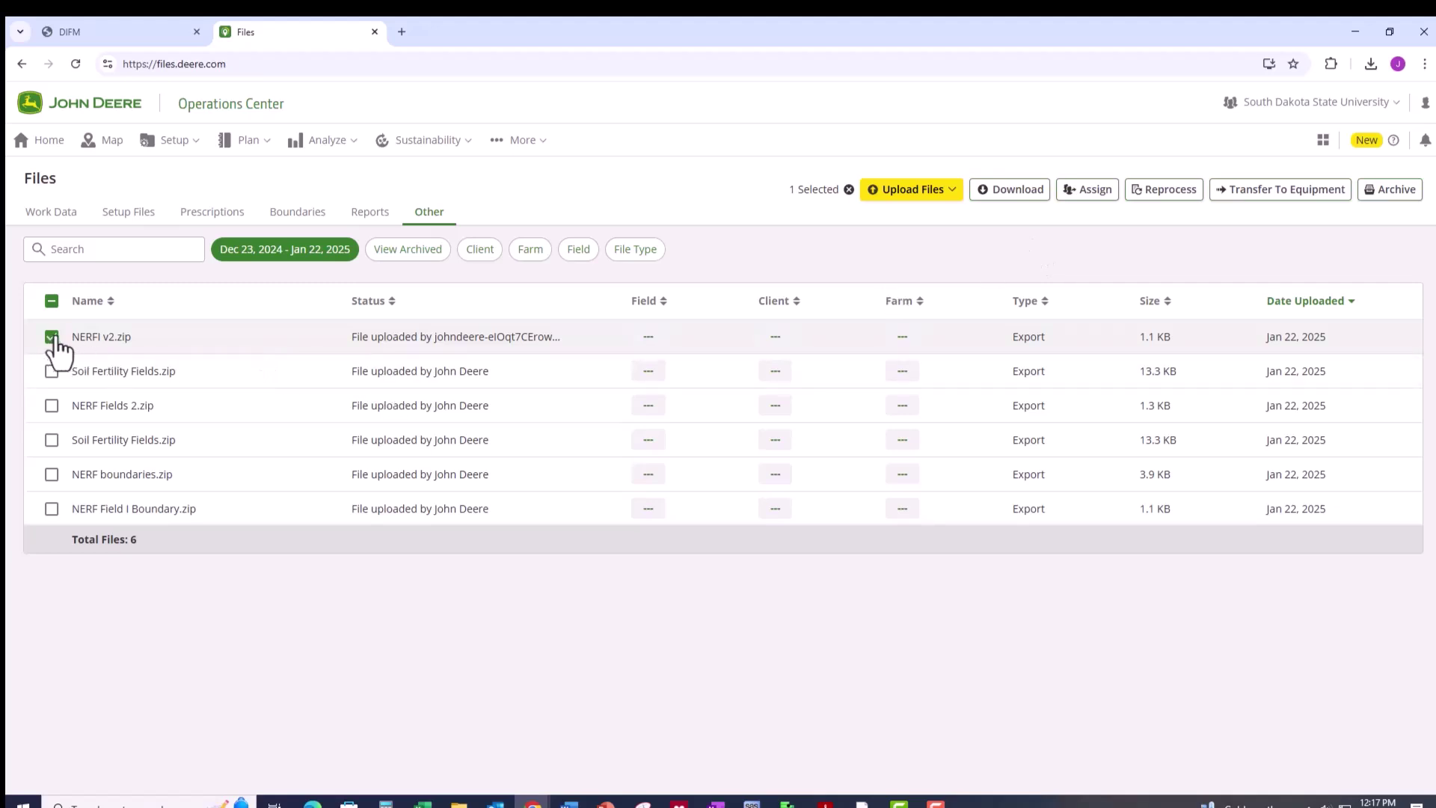
{"action": "left_click", "coordinate": [1010, 196]}
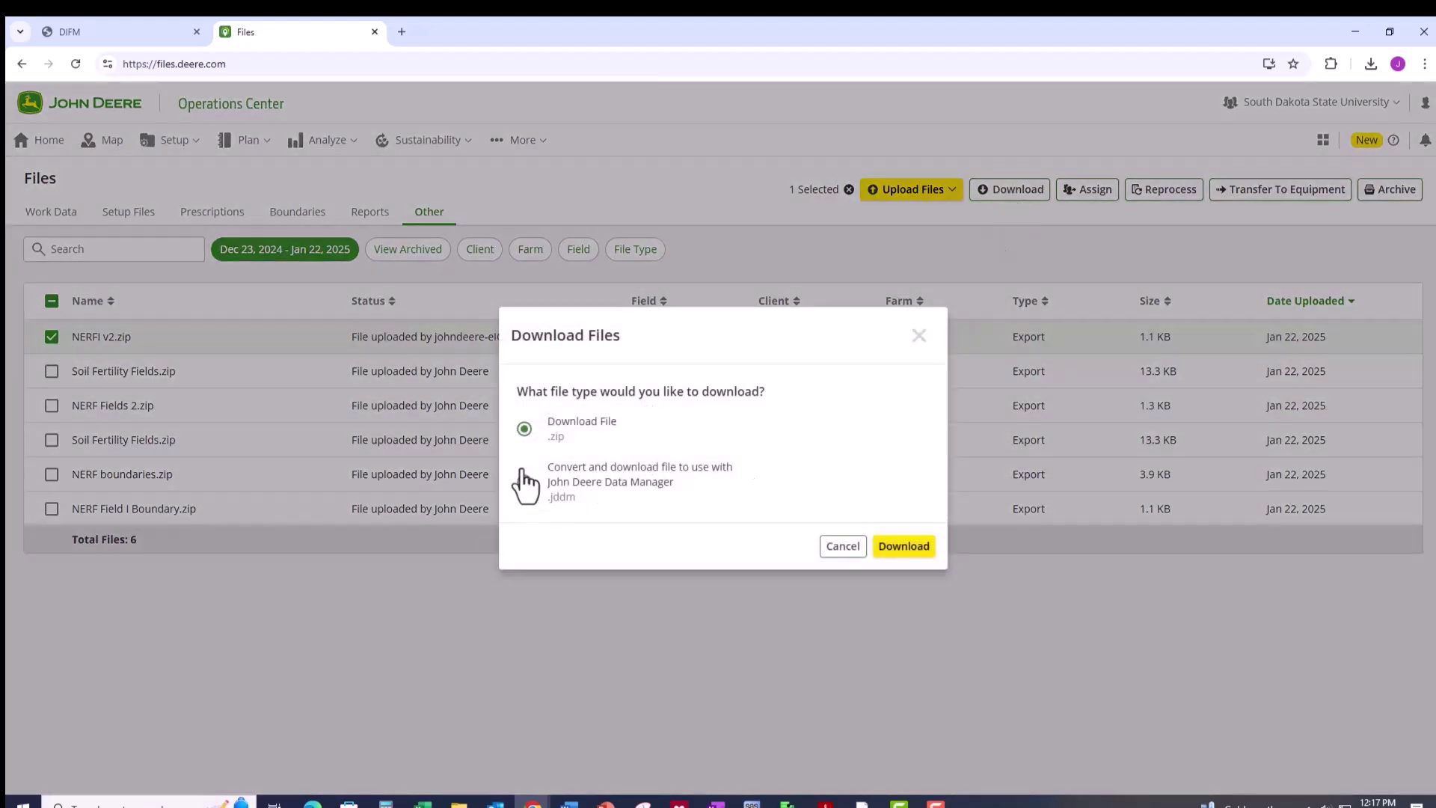
{"action": "left_click", "coordinate": [897, 547]}
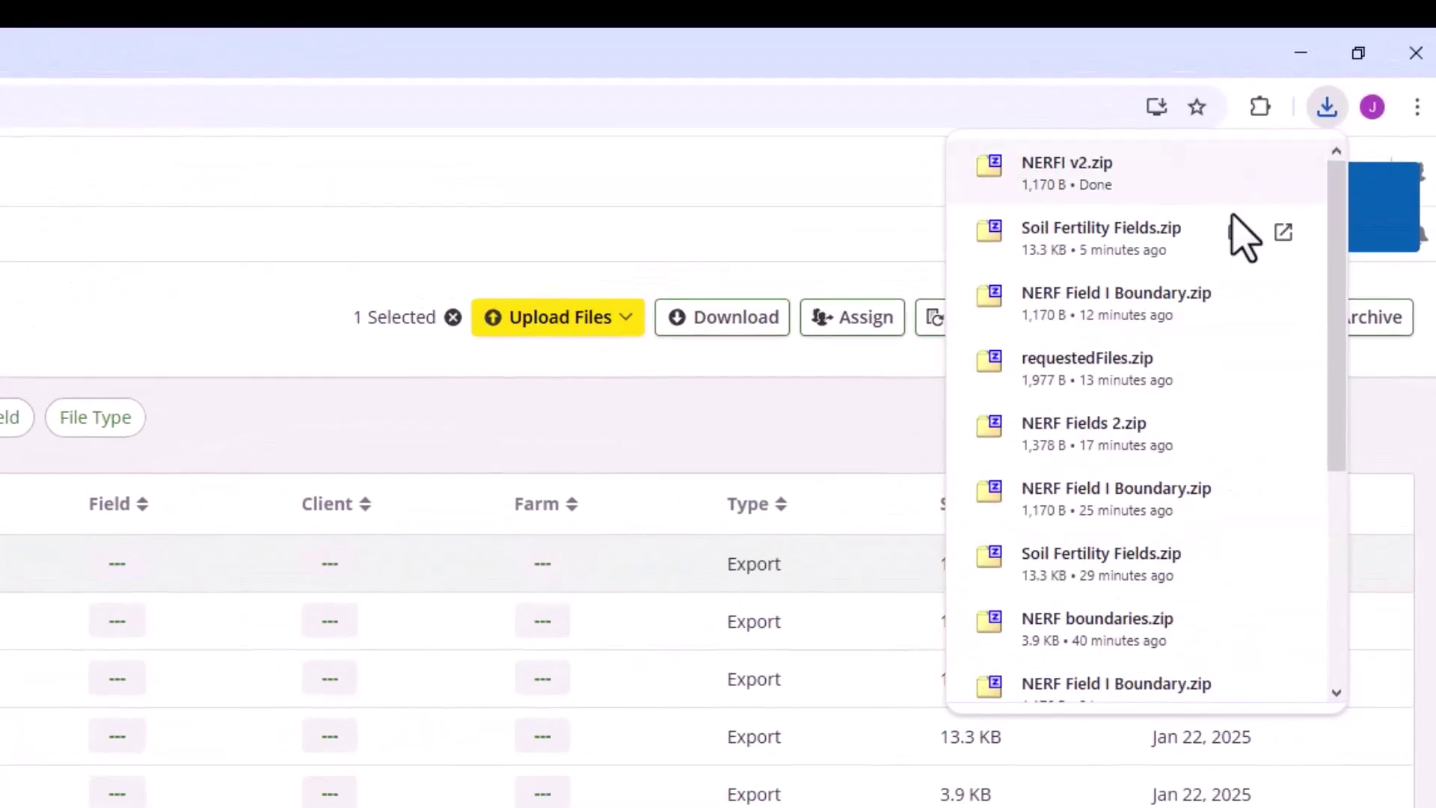
Show the downloaded NERFI v2.zip in its folder and move the folder window clear of the browser's tabs
{"action": "mouse_move", "coordinate": [1304, 110]}
{"action": "left_click", "coordinate": [1240, 164]}
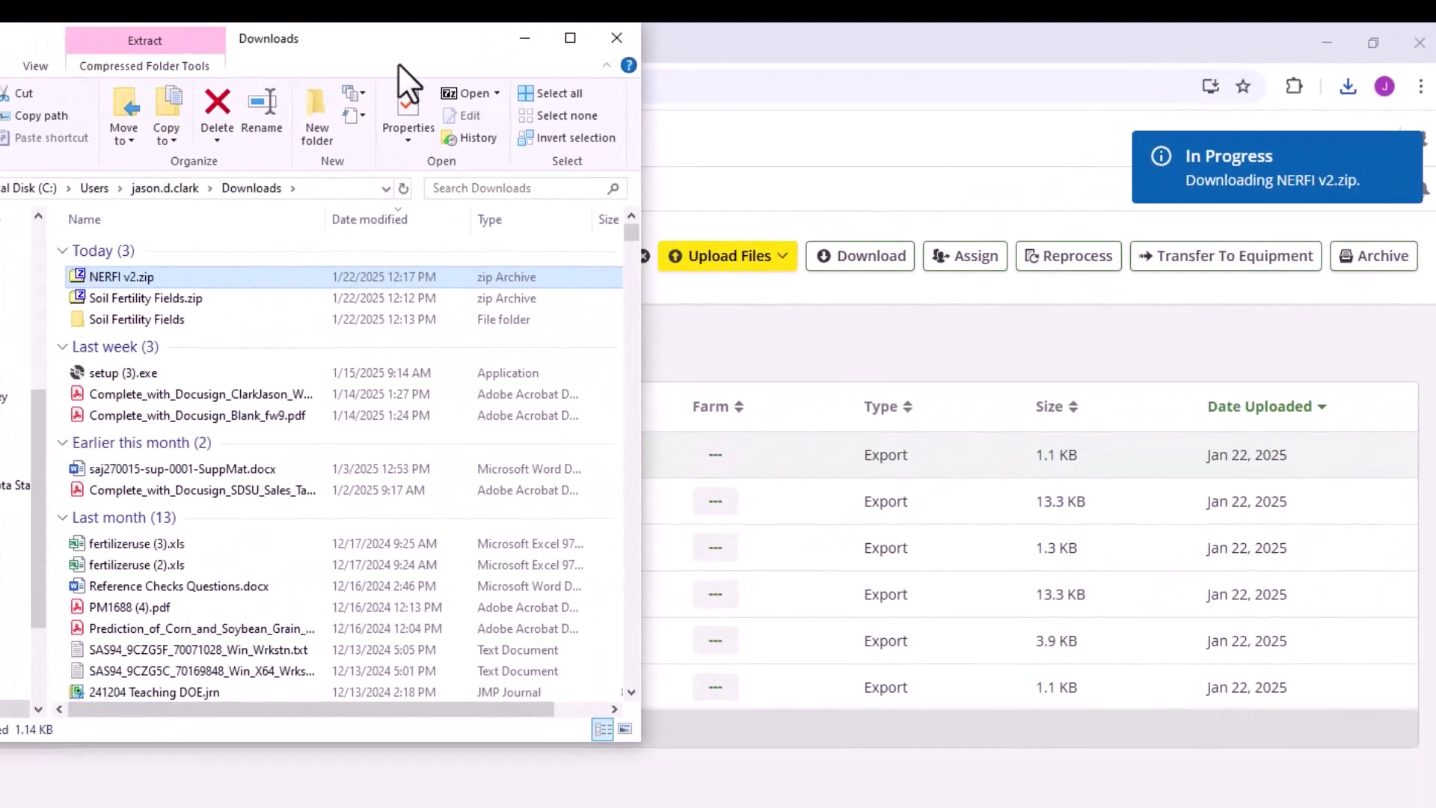
{"action": "left_click_drag", "start_coordinate": [398, 62], "coordinate": [1184, 353]}
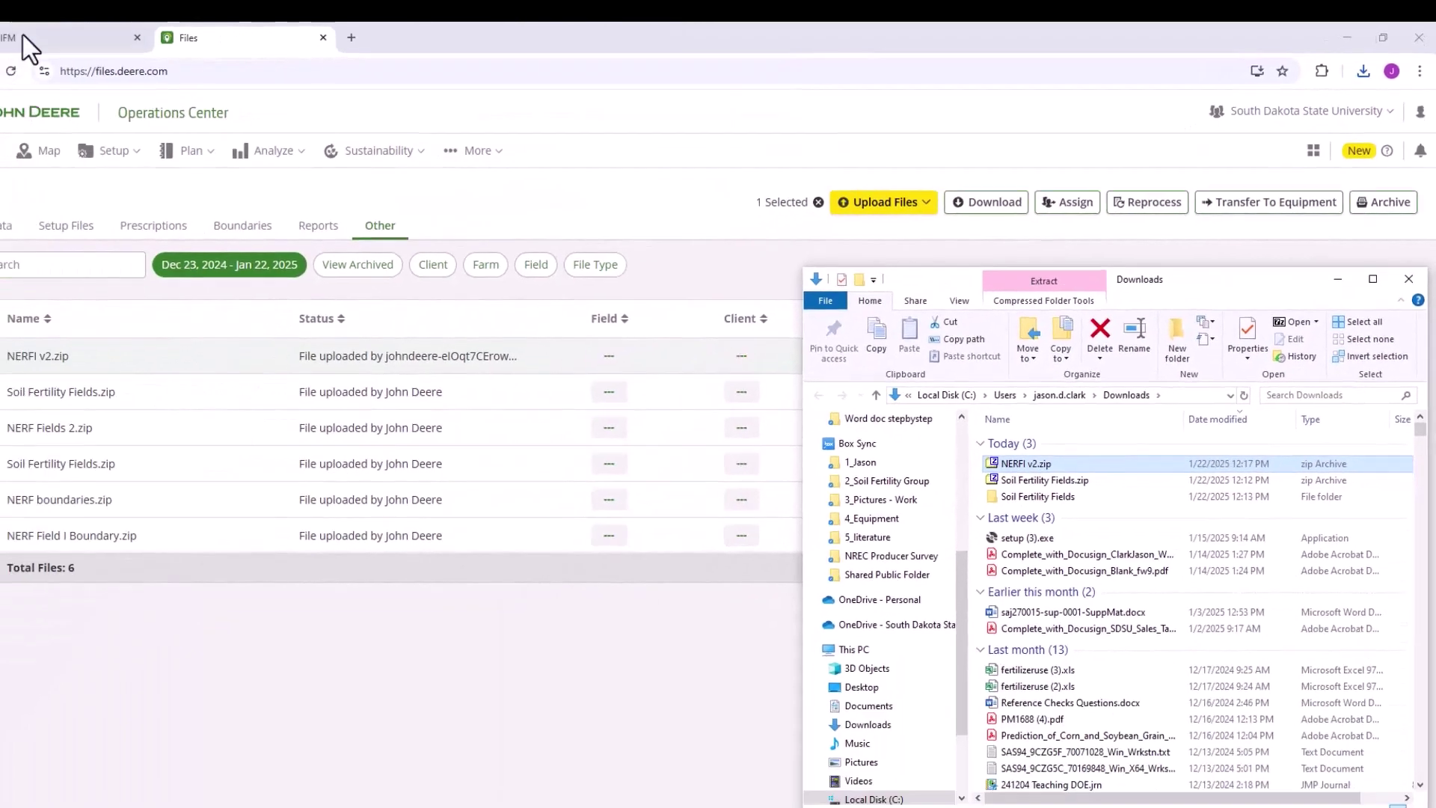
Switch to the DIFM site and start a field upload for the farm with the field name "Field I"
{"action": "left_click", "coordinate": [84, 37]}
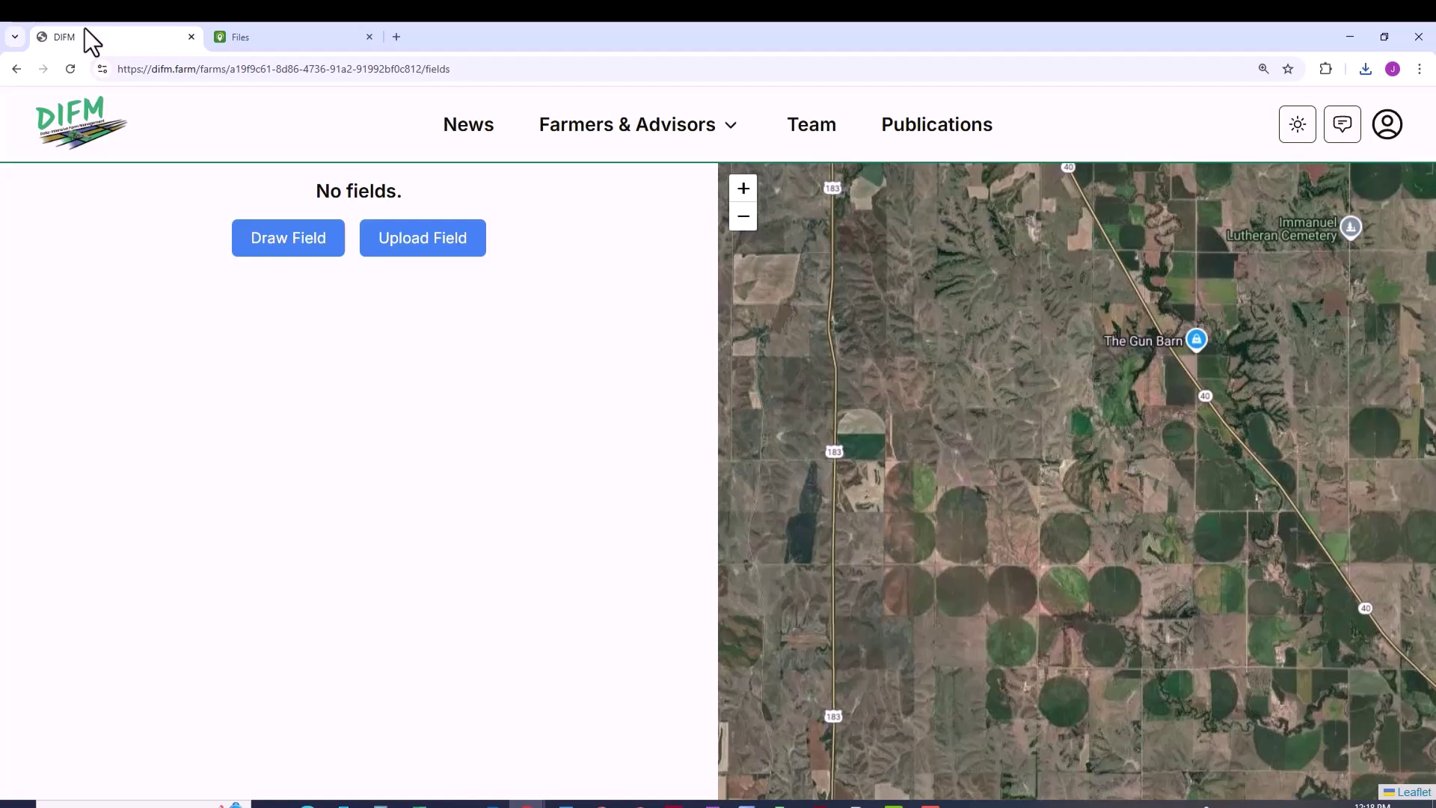
{"action": "left_click", "coordinate": [438, 239]}
{"action": "left_click", "coordinate": [576, 317]}
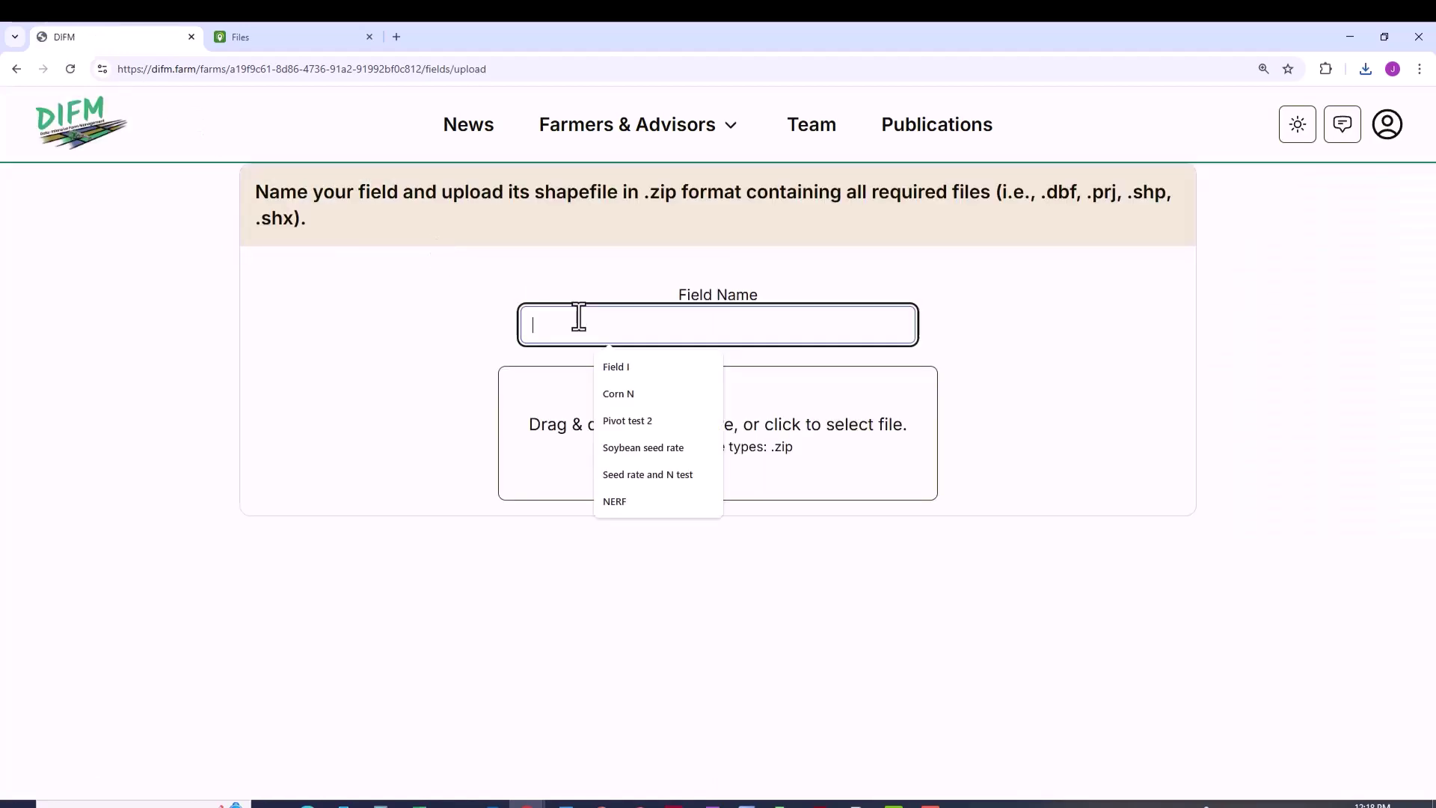
{"action": "type", "text": "Field I"}
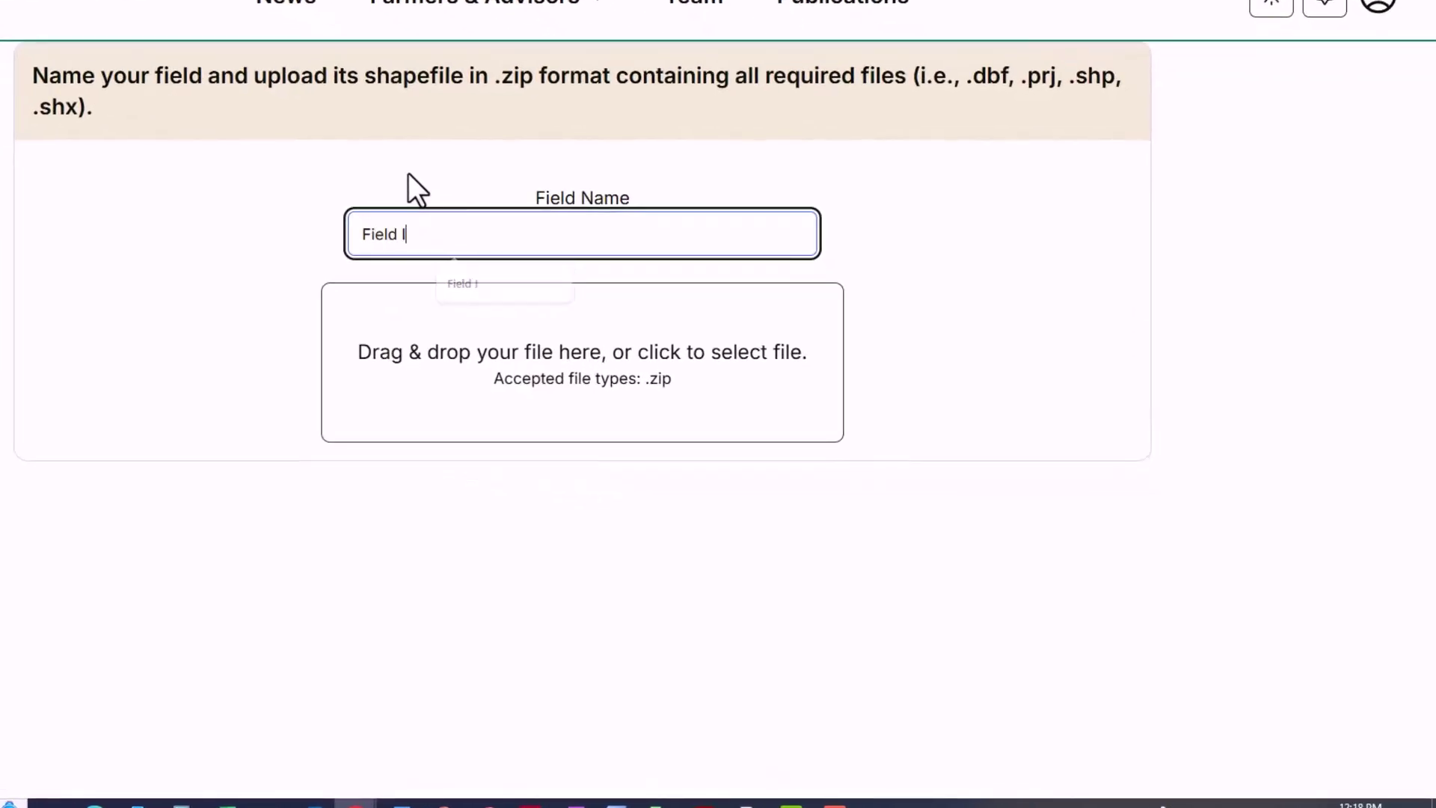
Try to upload the downloaded NERFI v2.zip from the Downloads folder as the shapefile for Field I
{"action": "left_click", "coordinate": [267, 803]}
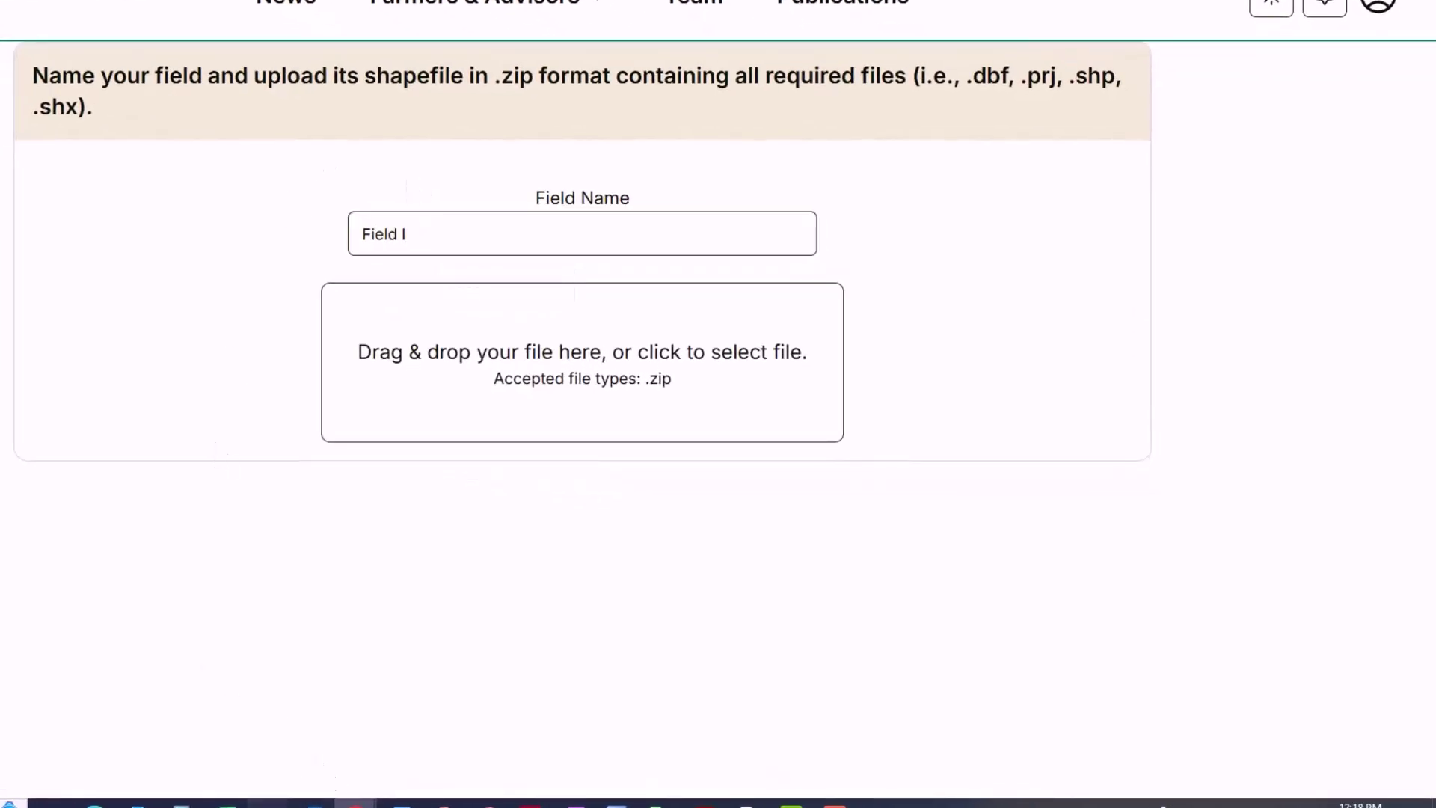
{"action": "left_click", "coordinate": [351, 770]}
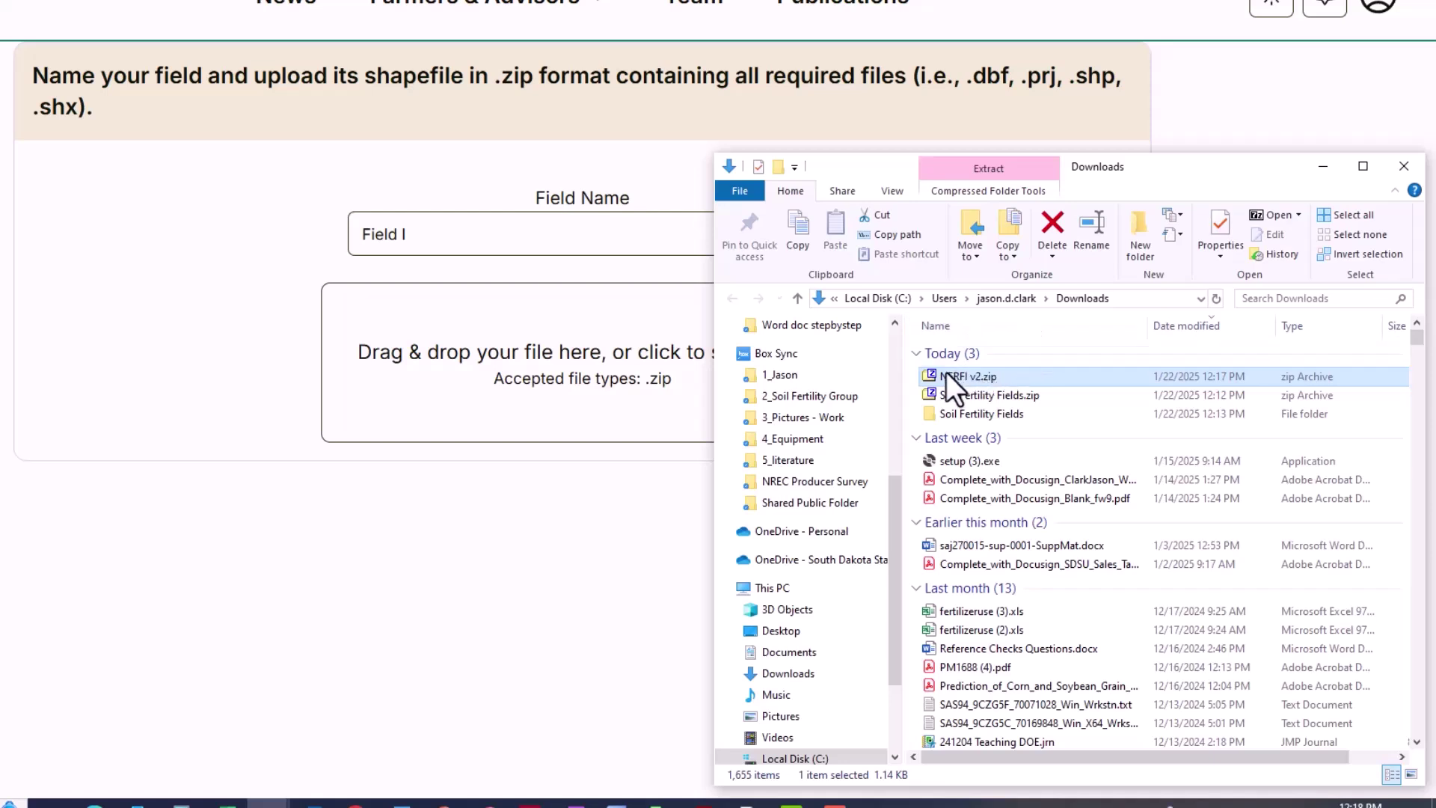
{"action": "left_click_drag", "start_coordinate": [945, 371], "coordinate": [577, 356]}
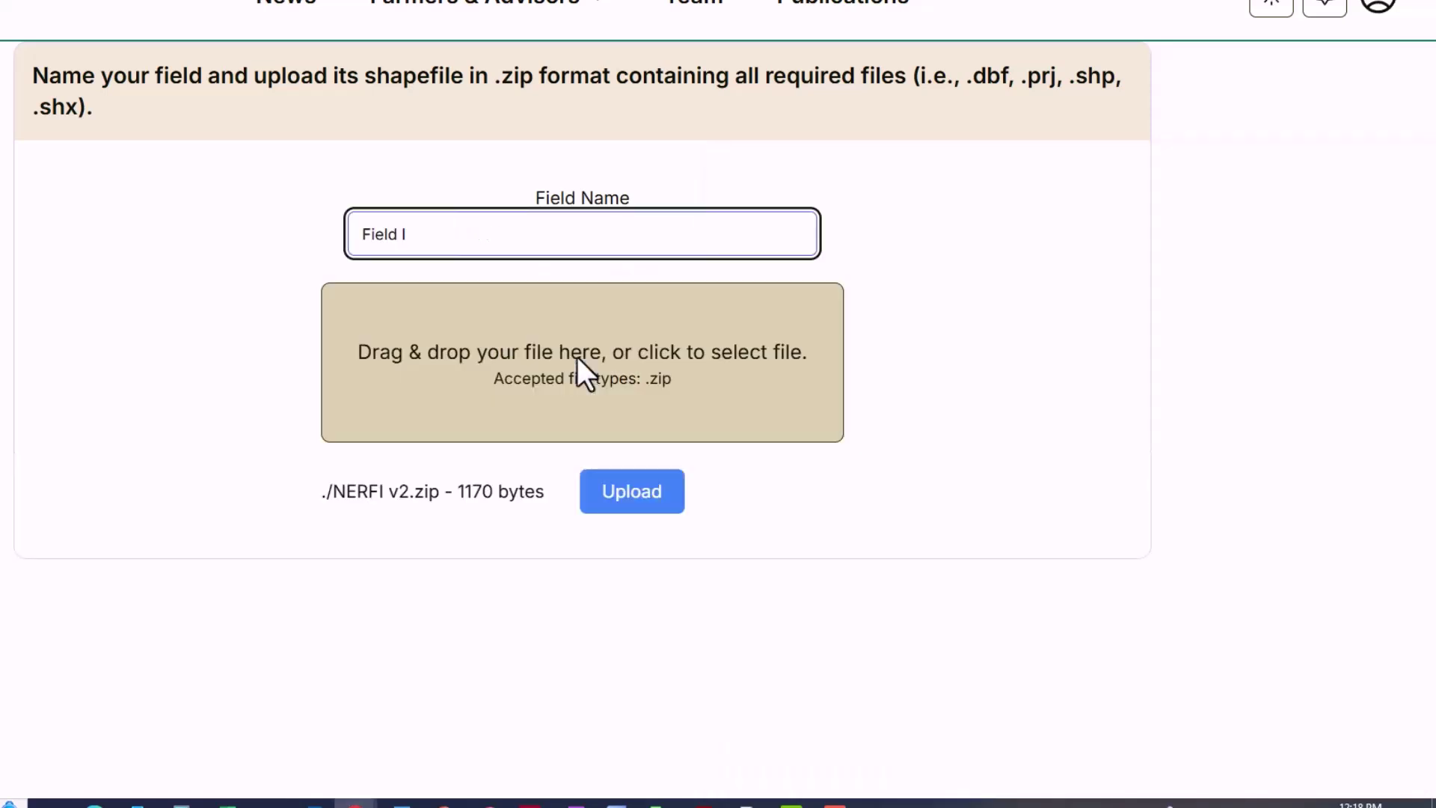
{"action": "left_click", "coordinate": [648, 506]}
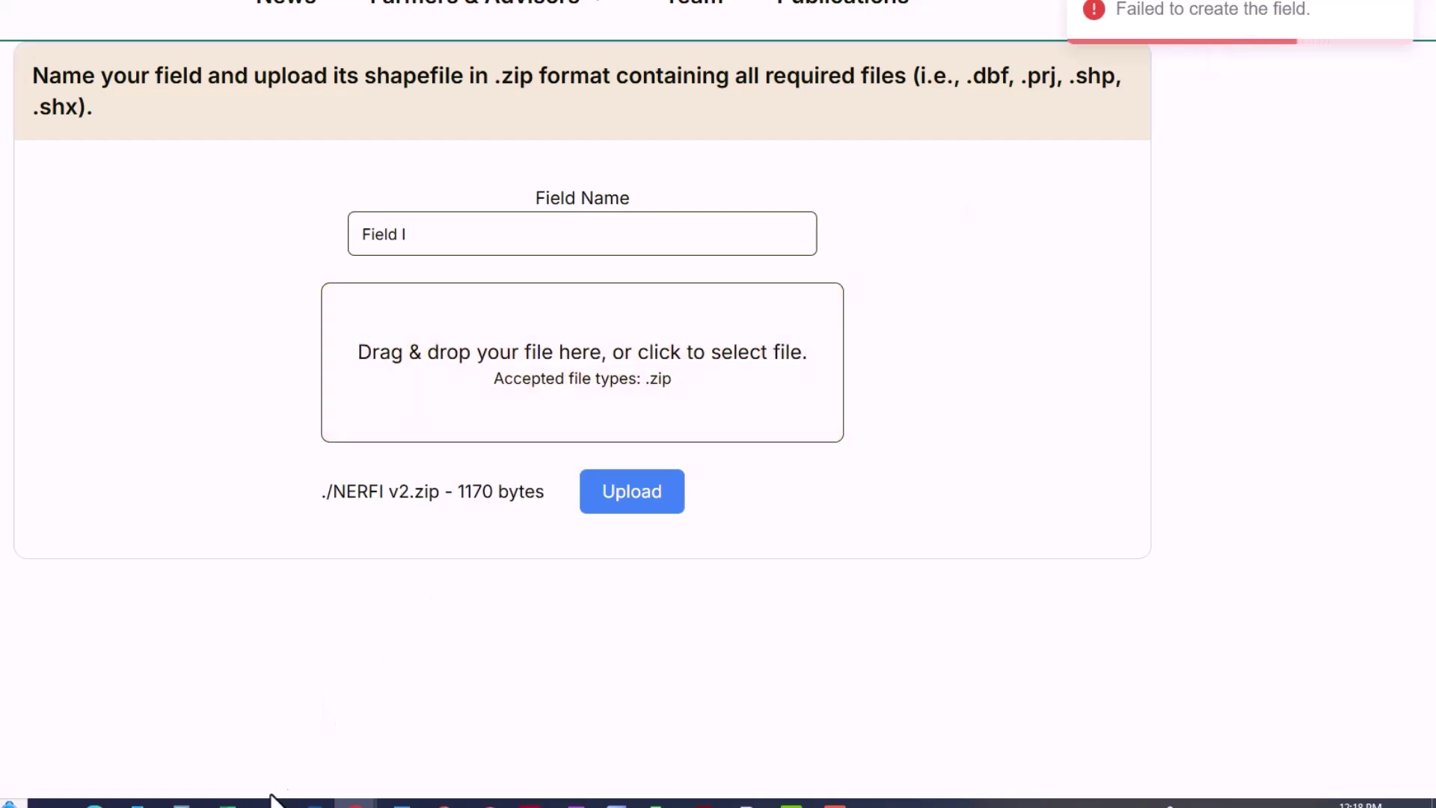
Switch to the Downloads folder, extract NERFI v2.zip into its own NERFI v2 folder and open the boundaries subfolder inside
{"action": "mouse_move", "coordinate": [268, 803]}
{"action": "left_click", "coordinate": [404, 724]}
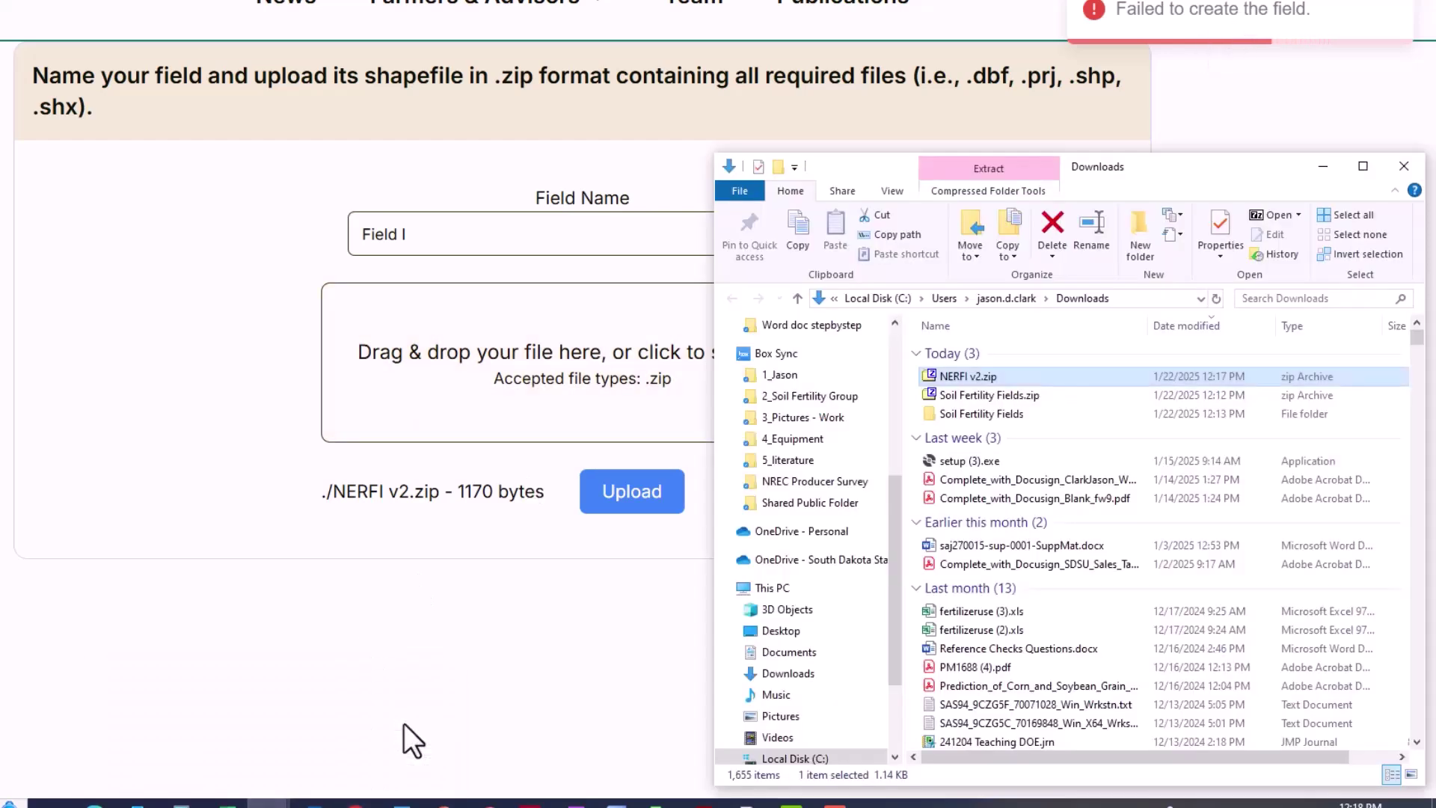
{"action": "right_click", "coordinate": [953, 374]}
{"action": "mouse_move", "coordinate": [990, 436]}
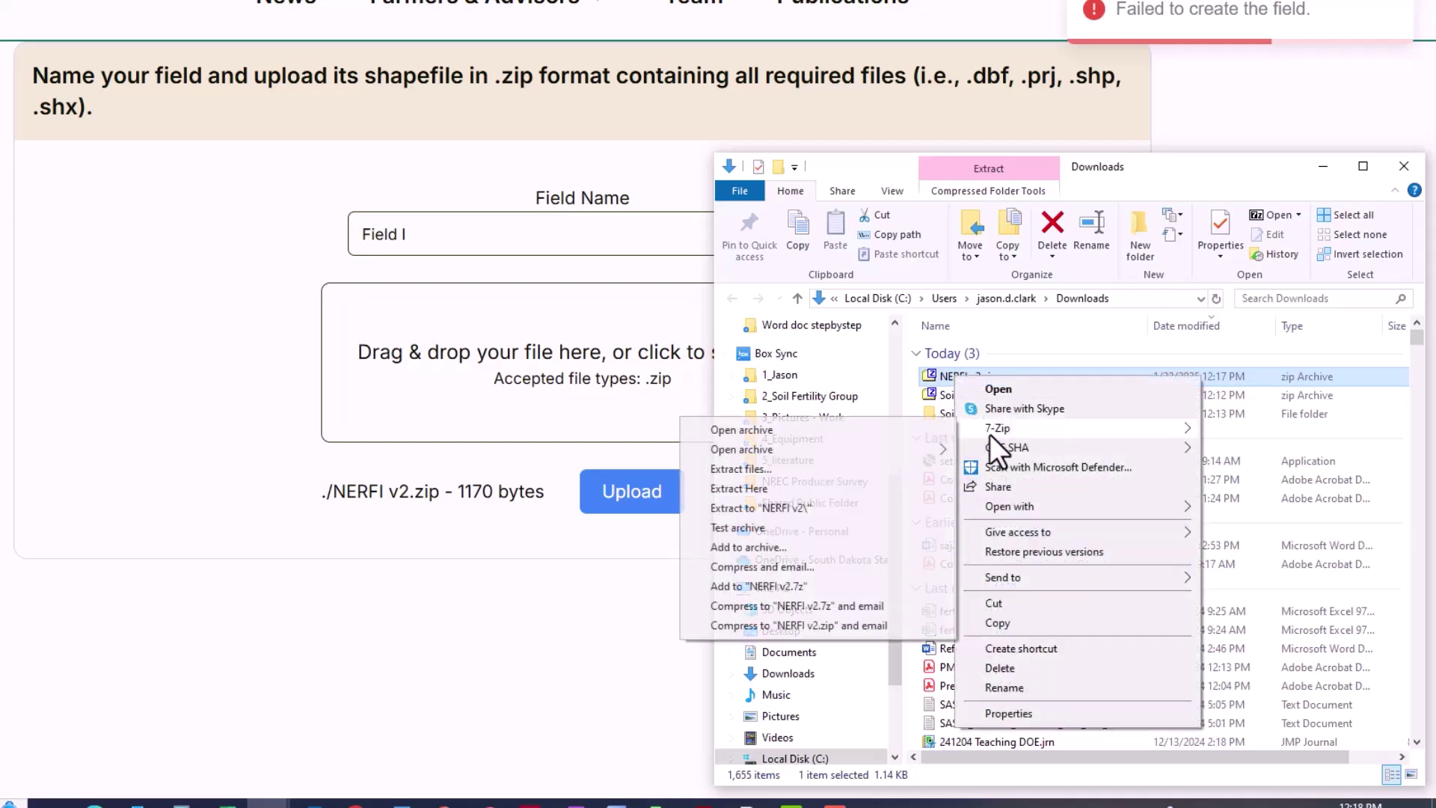
{"action": "left_click", "coordinate": [782, 469]}
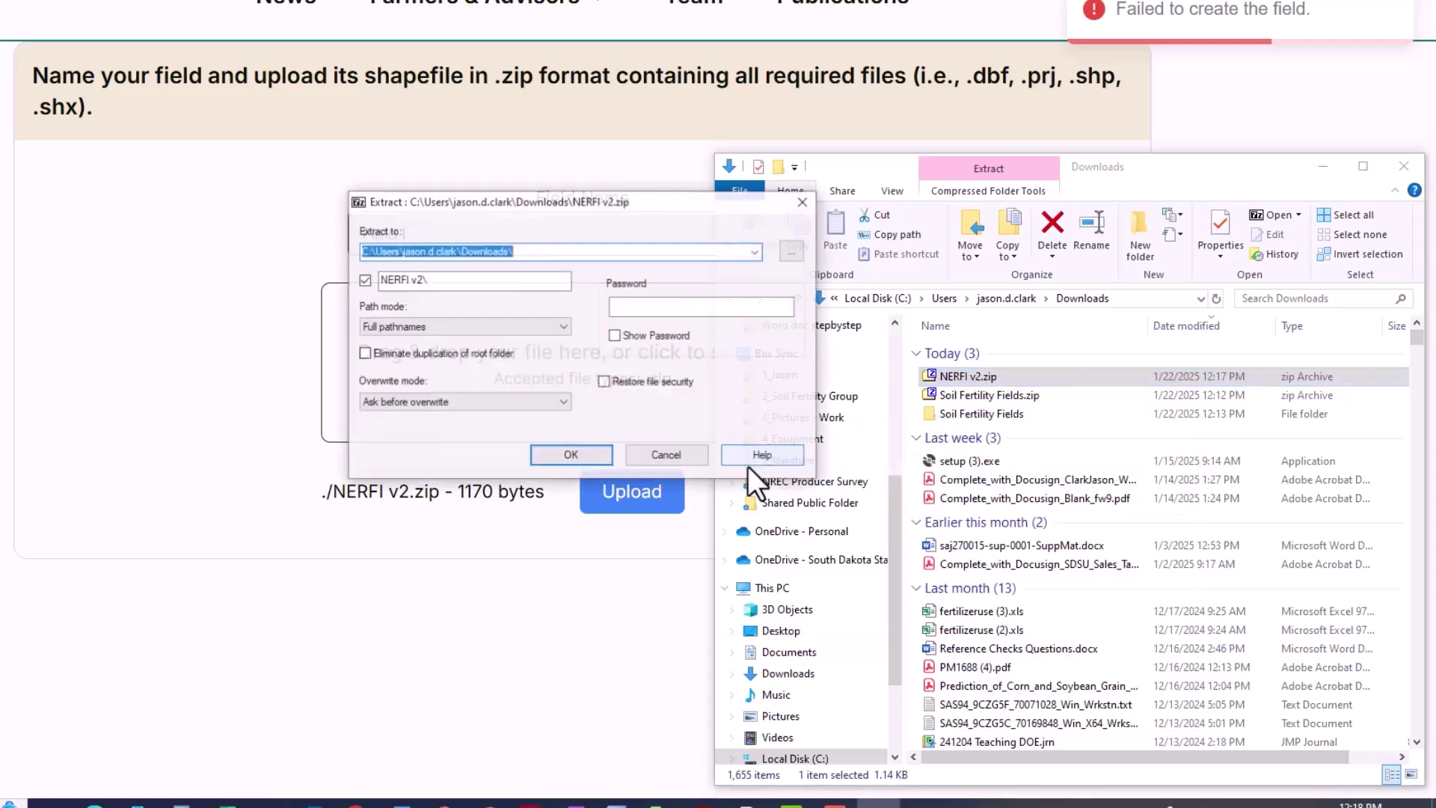
{"action": "left_click", "coordinate": [605, 454]}
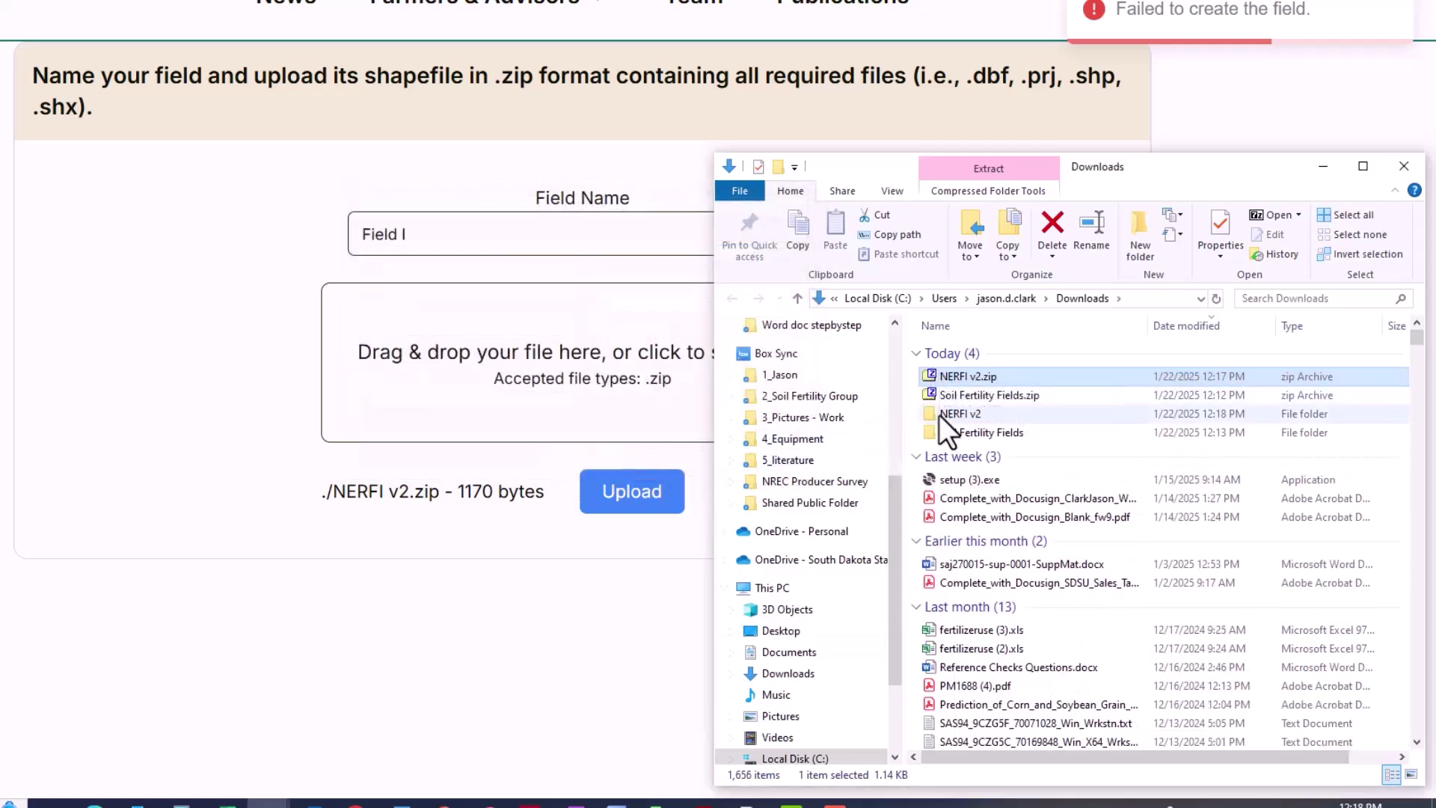
{"action": "double_click", "coordinate": [940, 413]}
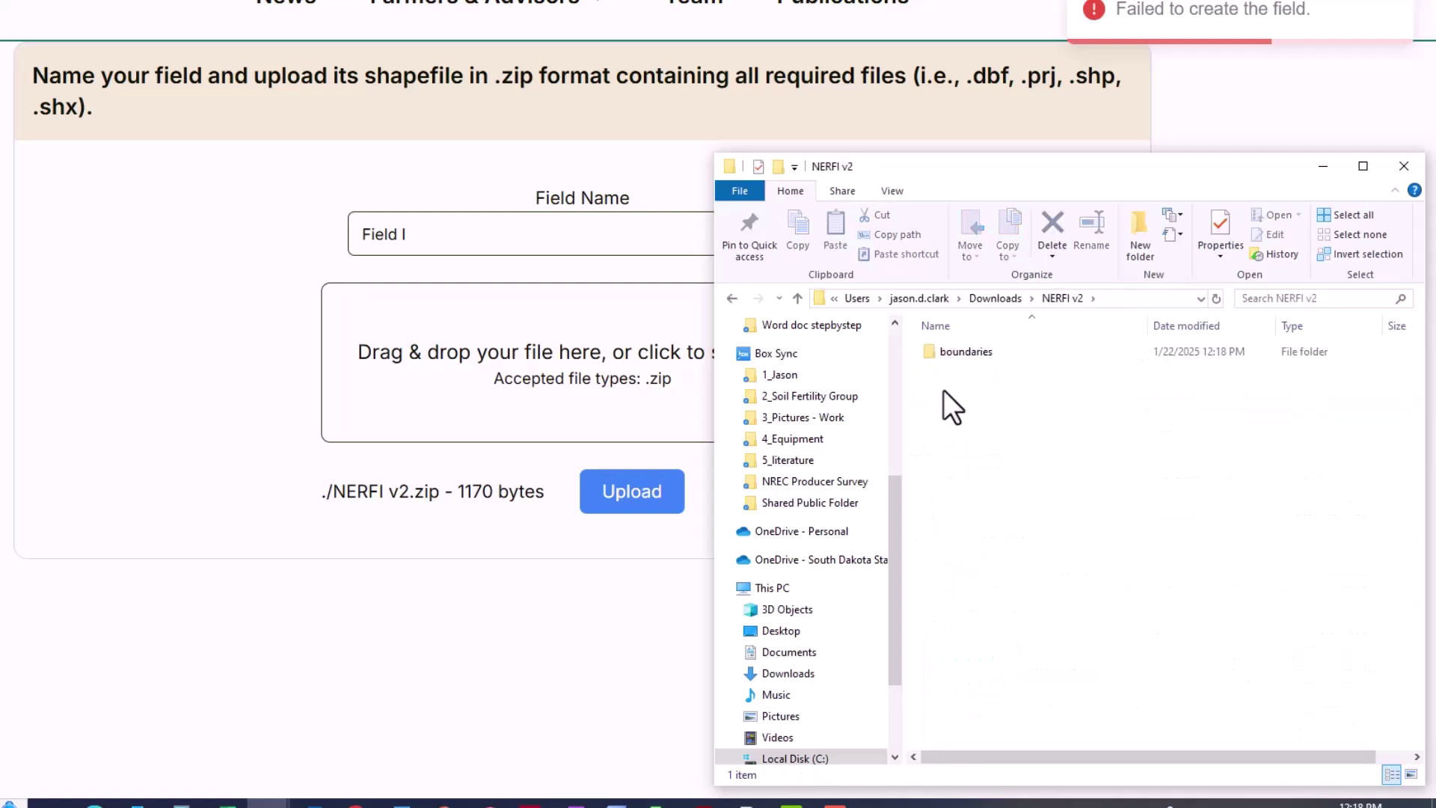
{"action": "left_click", "coordinate": [930, 352]}
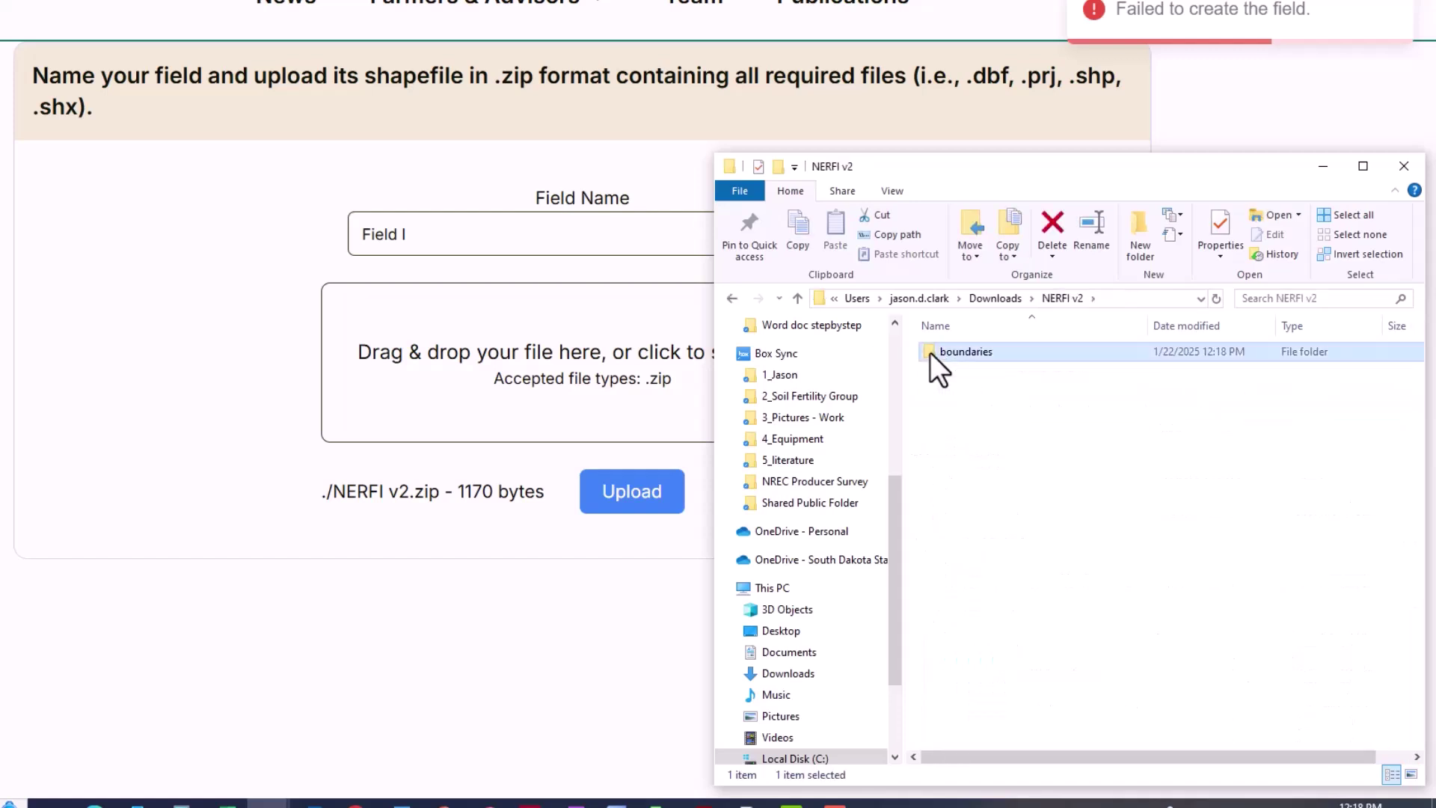
{"action": "double_click", "coordinate": [930, 353]}
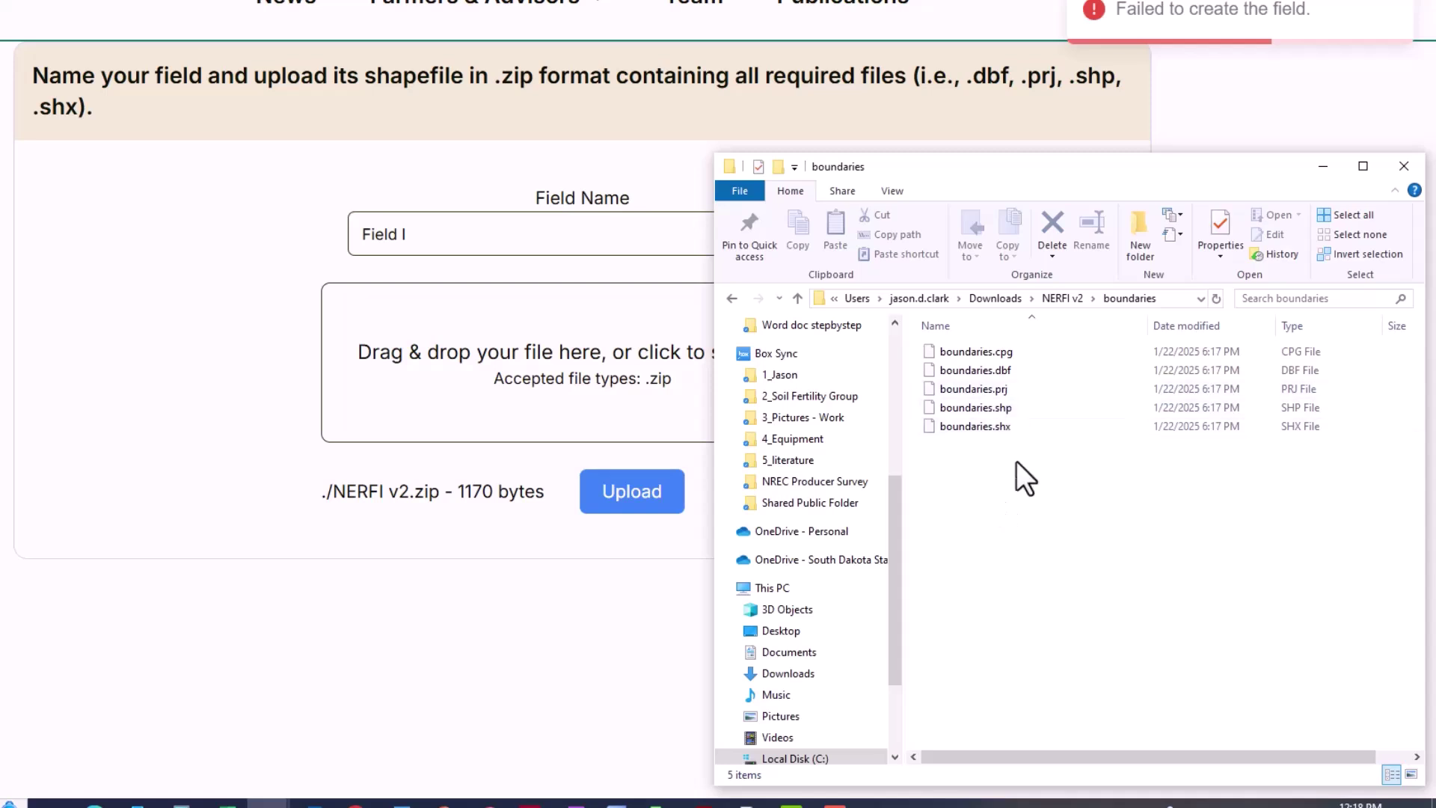
{"action": "left_click", "coordinate": [985, 356]}
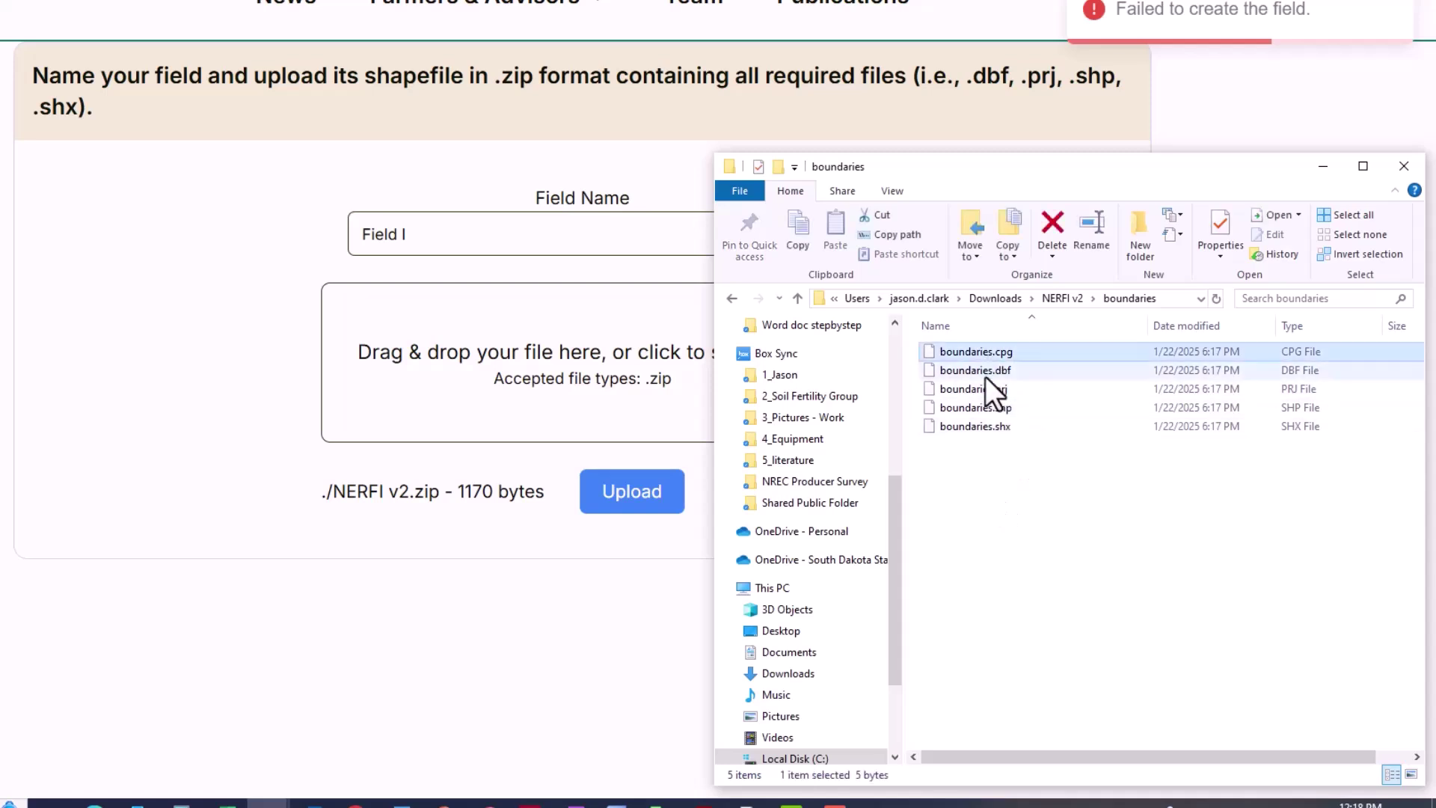
{"action": "left_click", "coordinate": [977, 419], "text": "shift"}
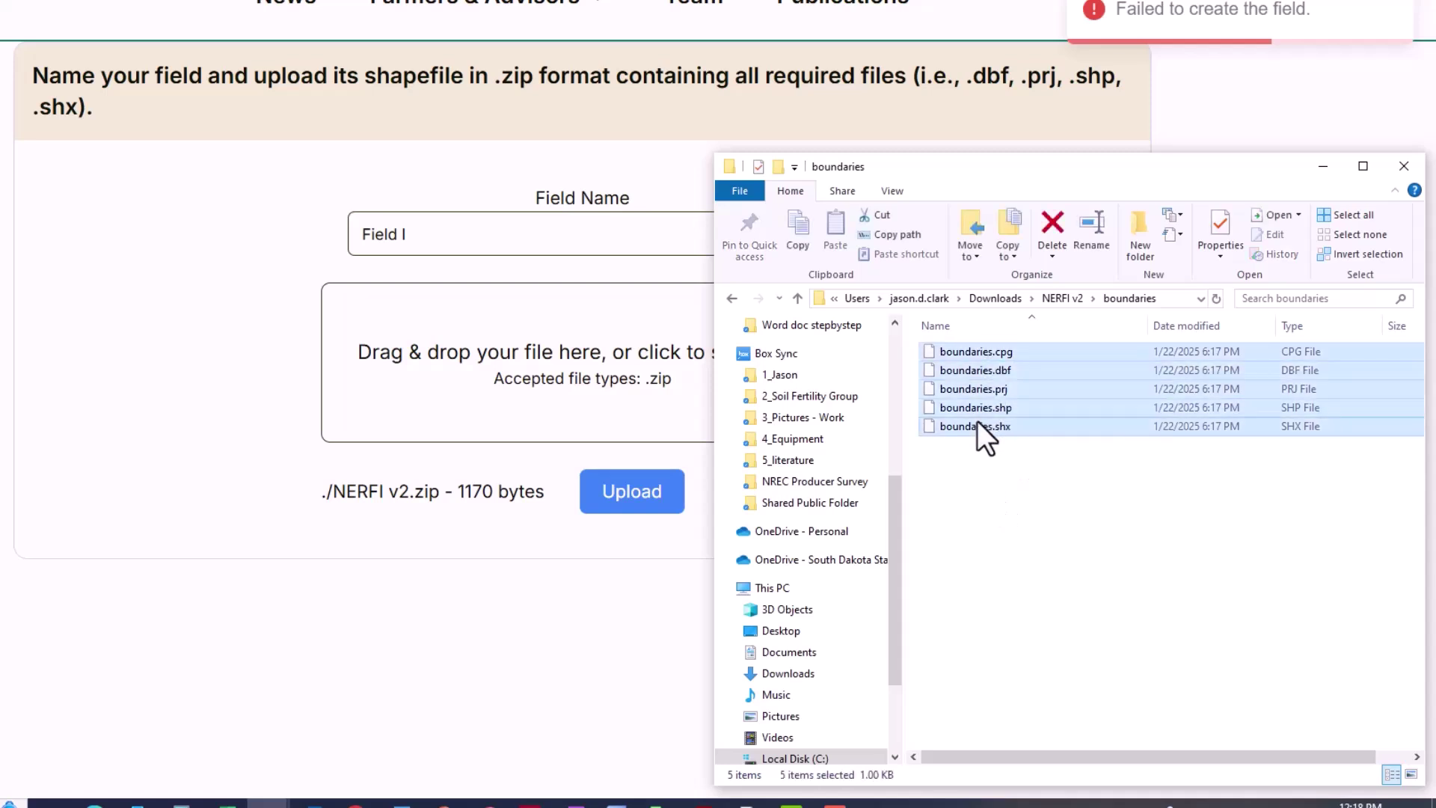
{"action": "right_click", "coordinate": [976, 420]}
{"action": "mouse_move", "coordinate": [1011, 456]}
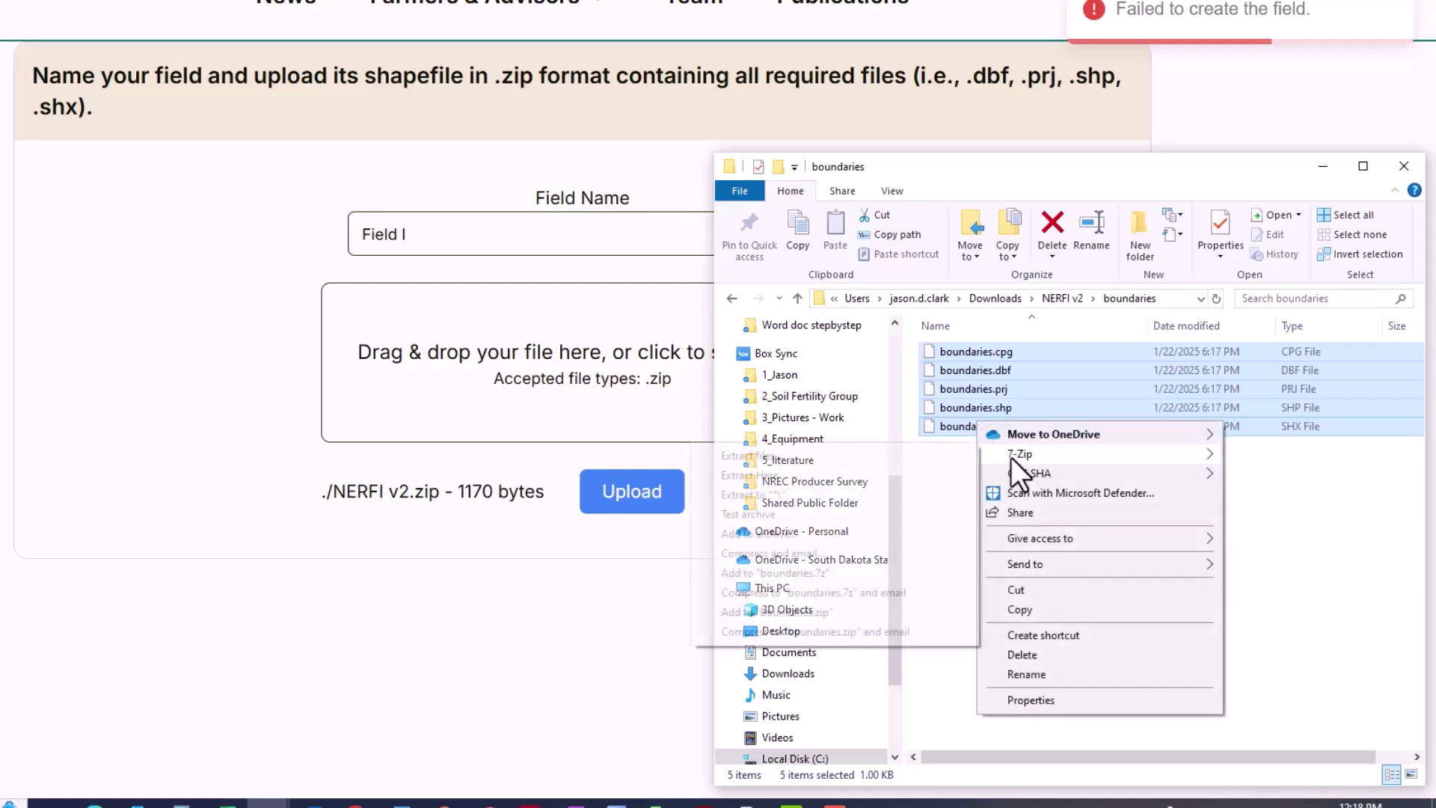
Compress the five boundaries files (.cpg, .dbf, .prj, .shp, .shx) together into a zip archive named boundaries.zip
{"action": "left_click", "coordinate": [1056, 349]}
{"action": "left_click", "coordinate": [997, 424], "text": "shift"}
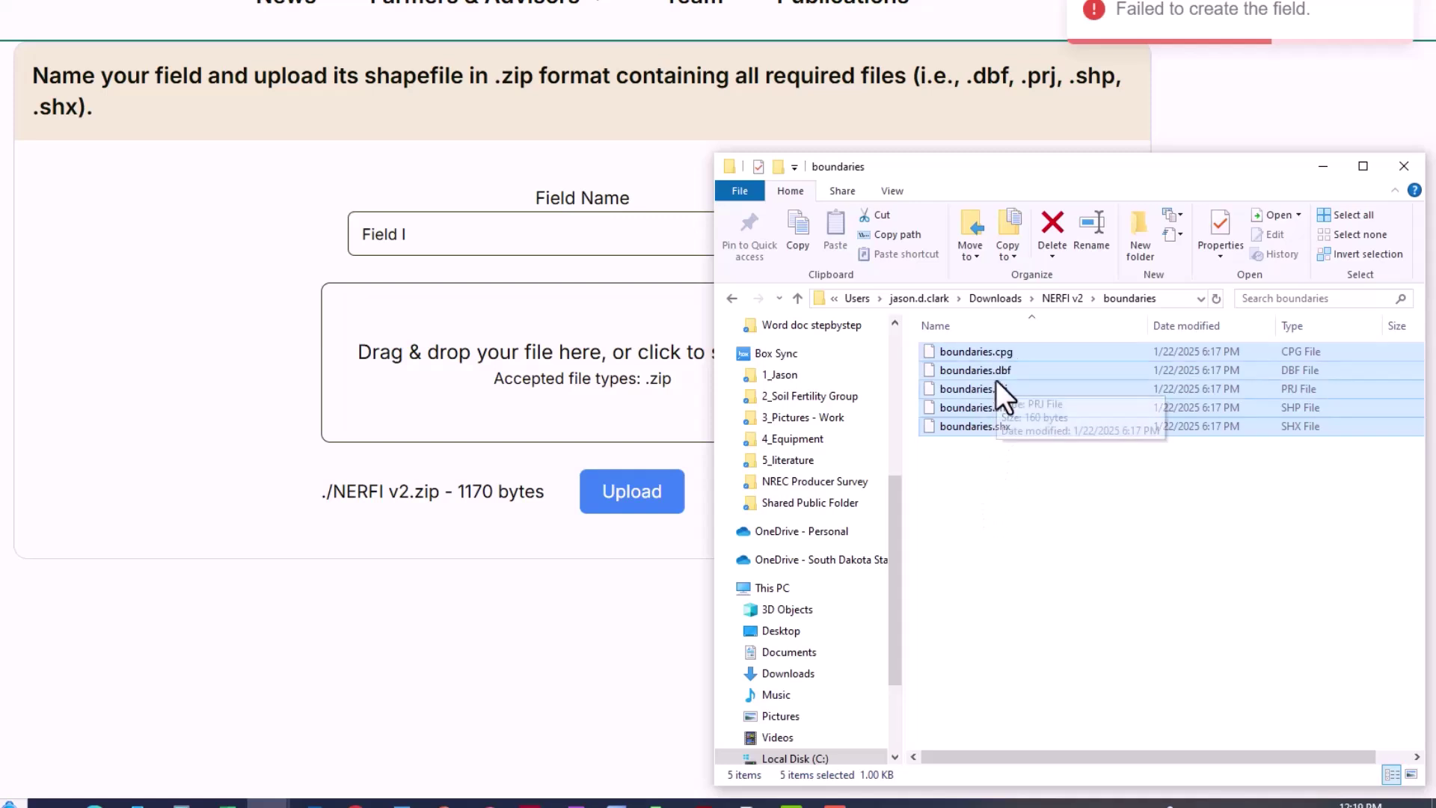
{"action": "left_click", "coordinate": [839, 191]}
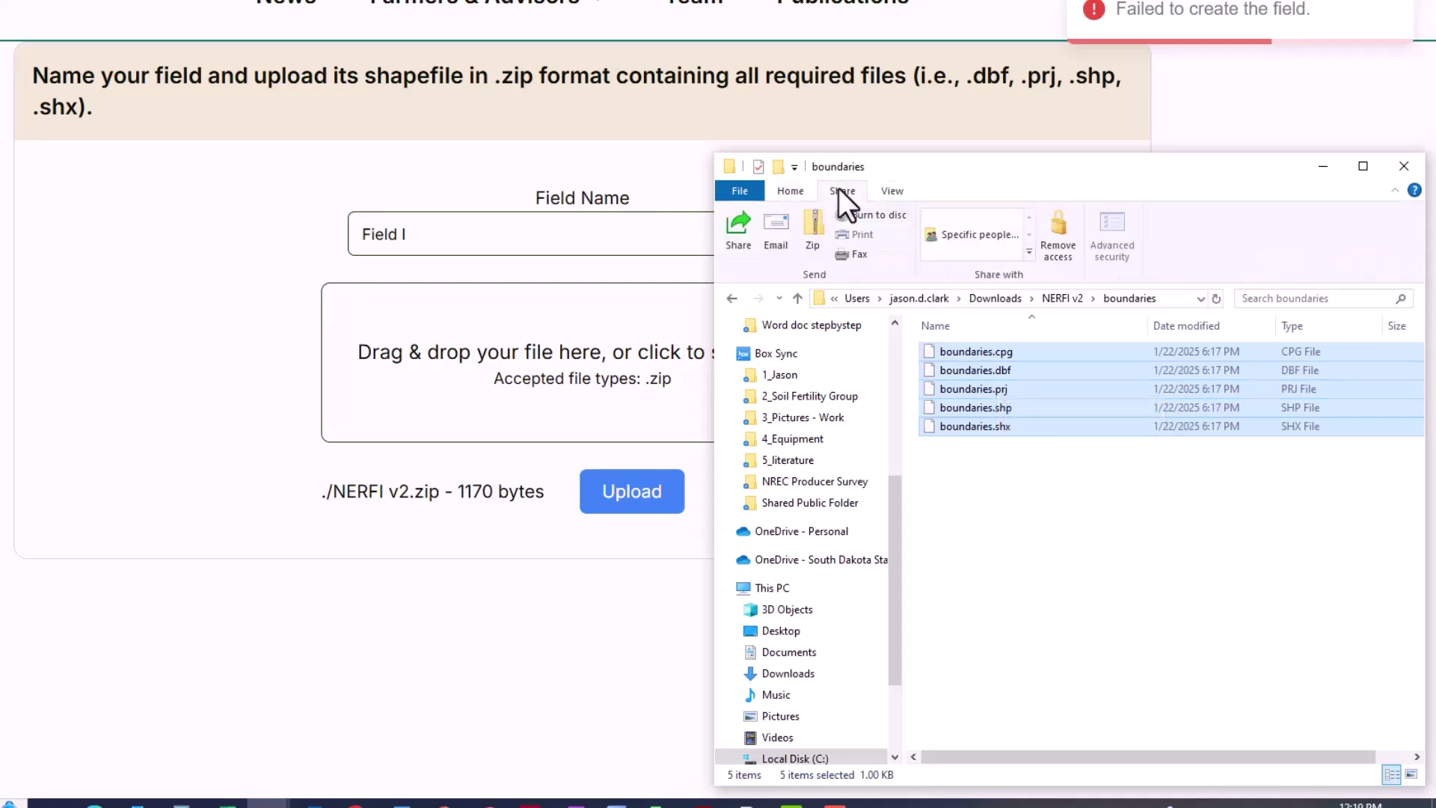
{"action": "left_click", "coordinate": [814, 232]}
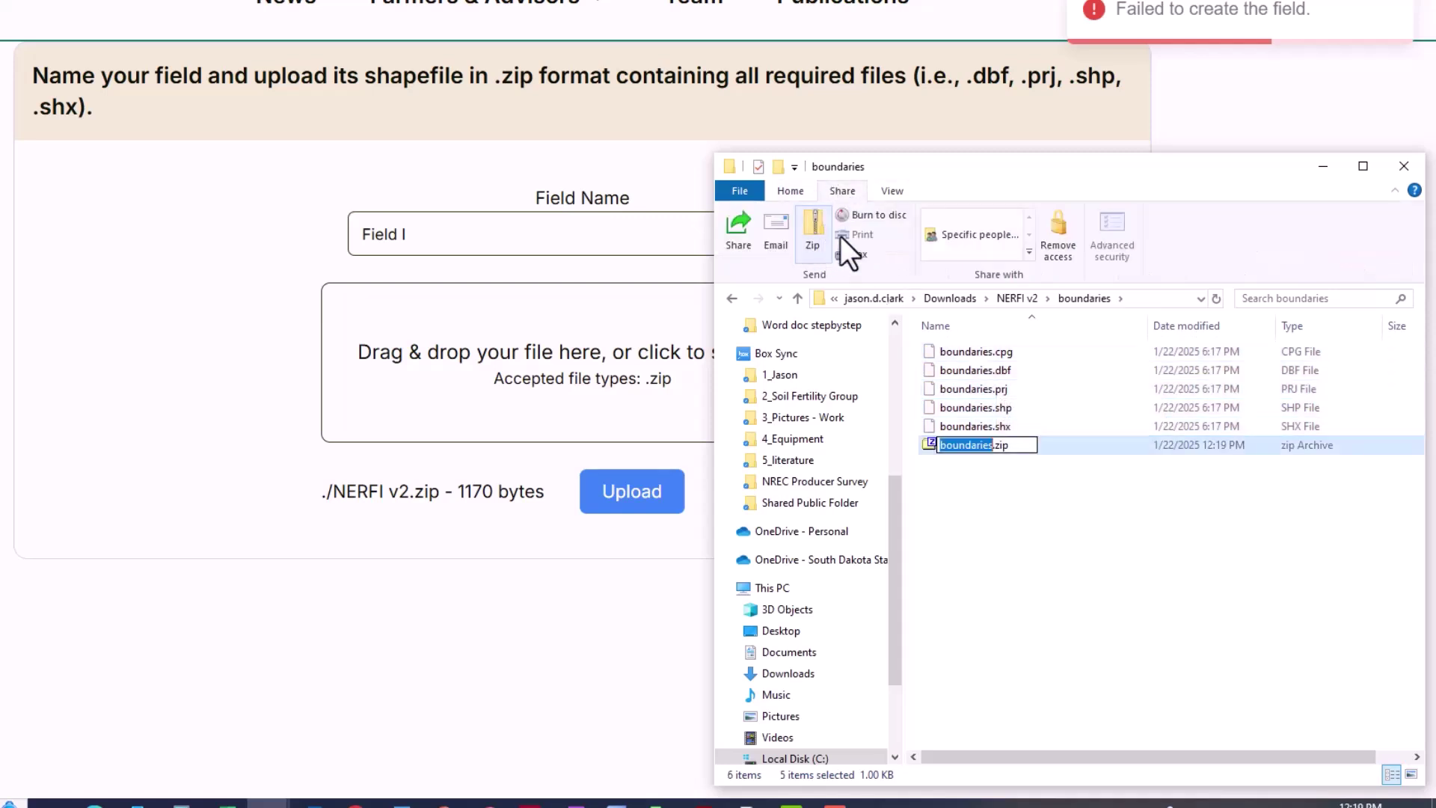
{"action": "key", "text": "Return"}
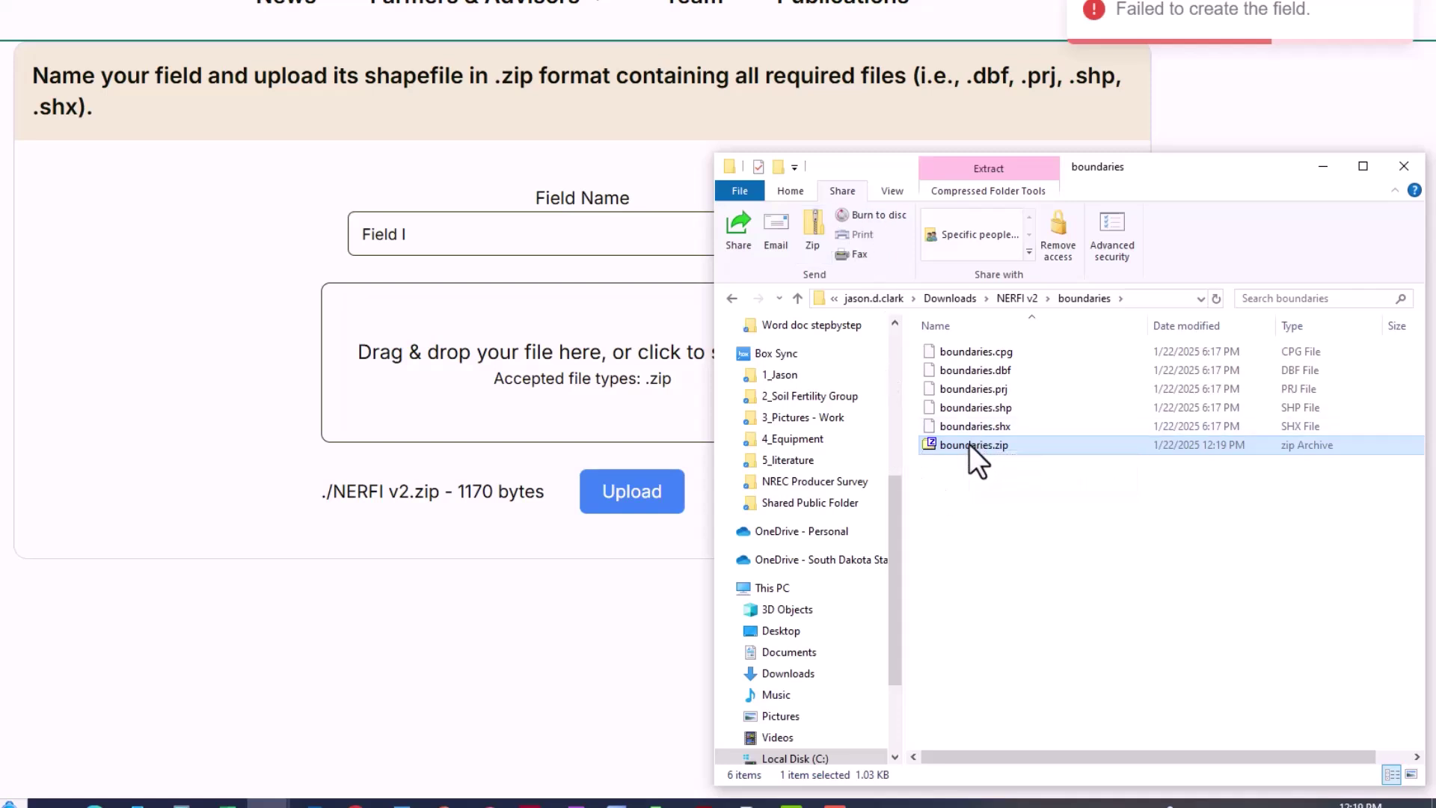
Replace the attached file in the DIFM field form with boundaries.zip and upload it for Field I
{"action": "left_click_drag", "start_coordinate": [966, 443], "coordinate": [559, 365]}
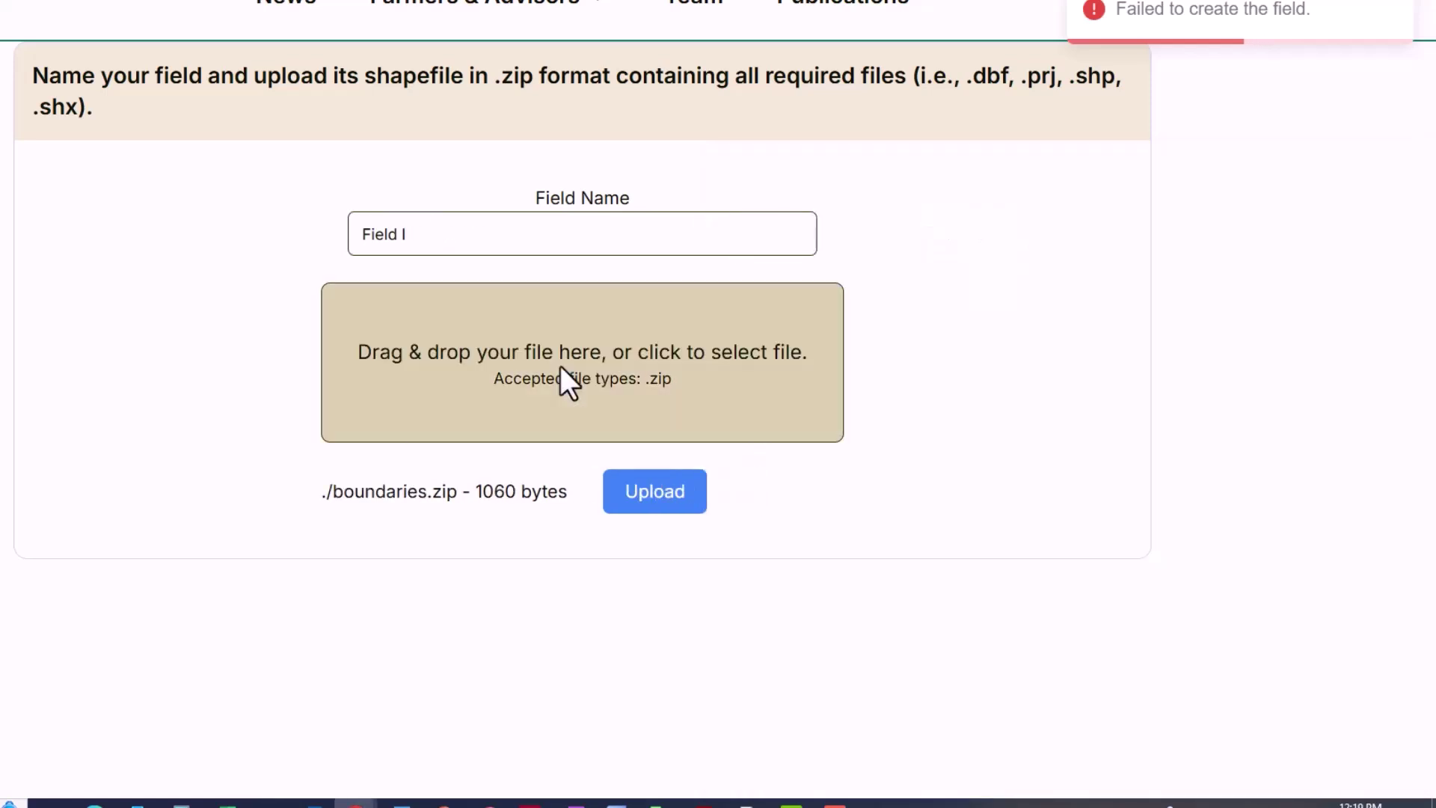
{"action": "left_click", "coordinate": [649, 495]}
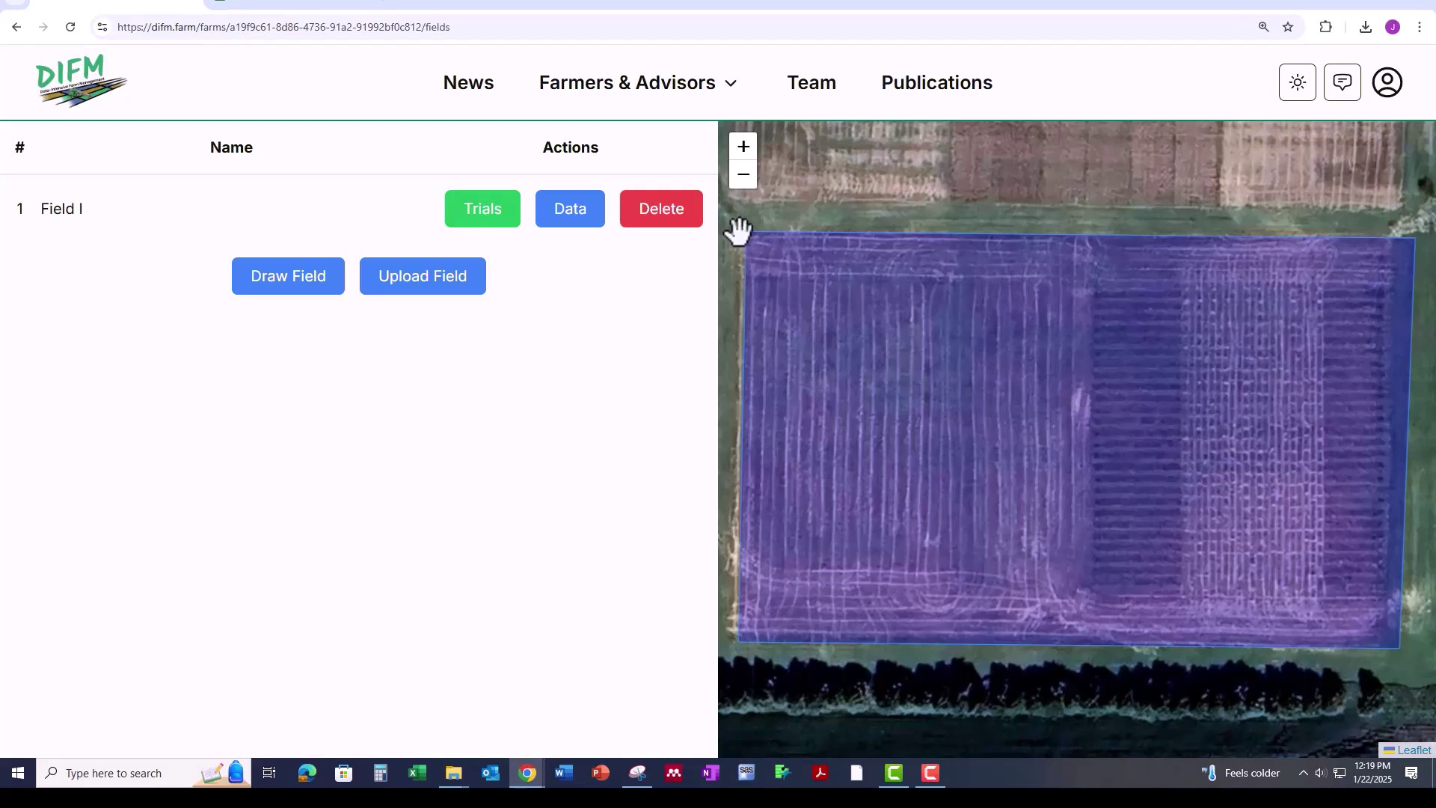
{"action": "mouse_move", "coordinate": [468, 769]}
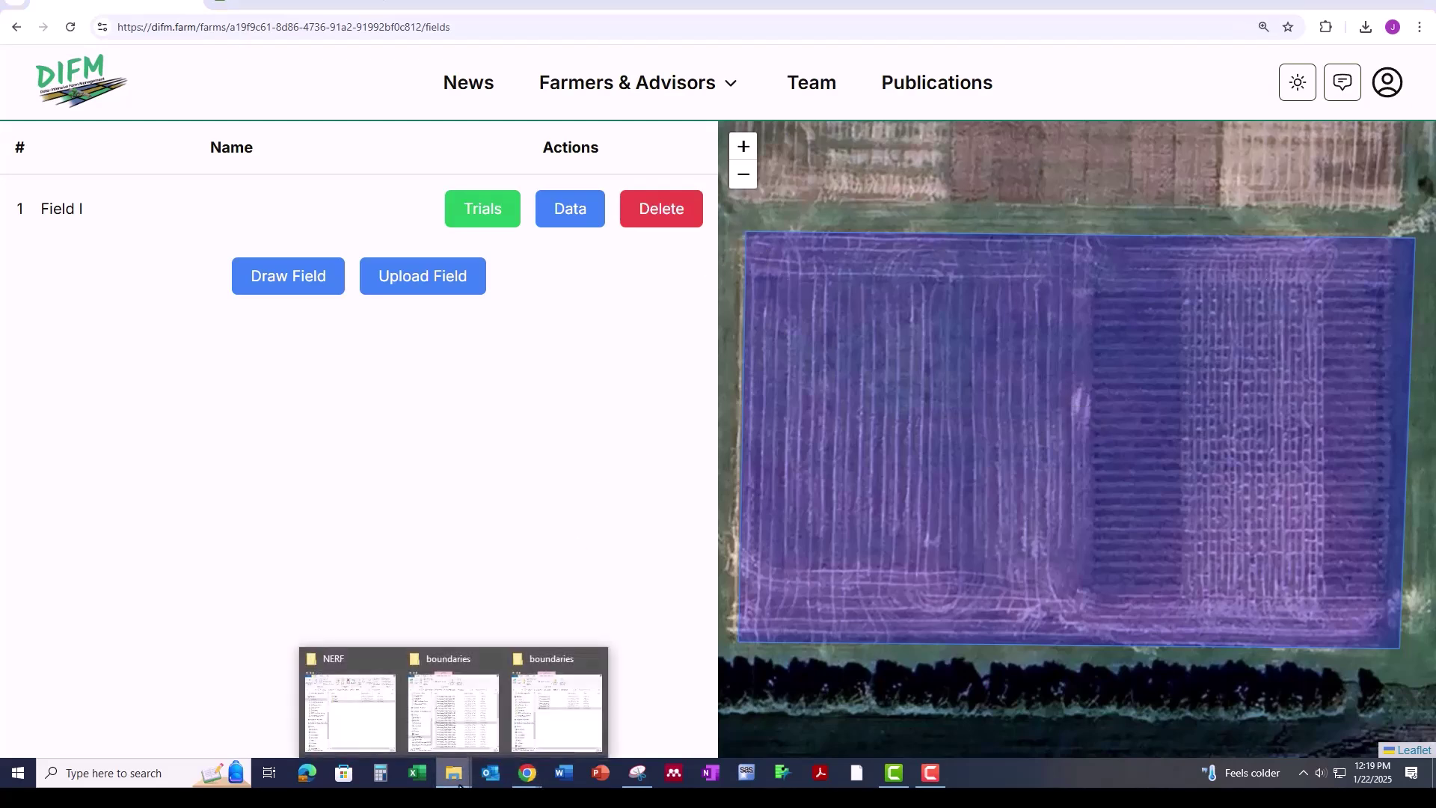
{"action": "left_click", "coordinate": [438, 747]}
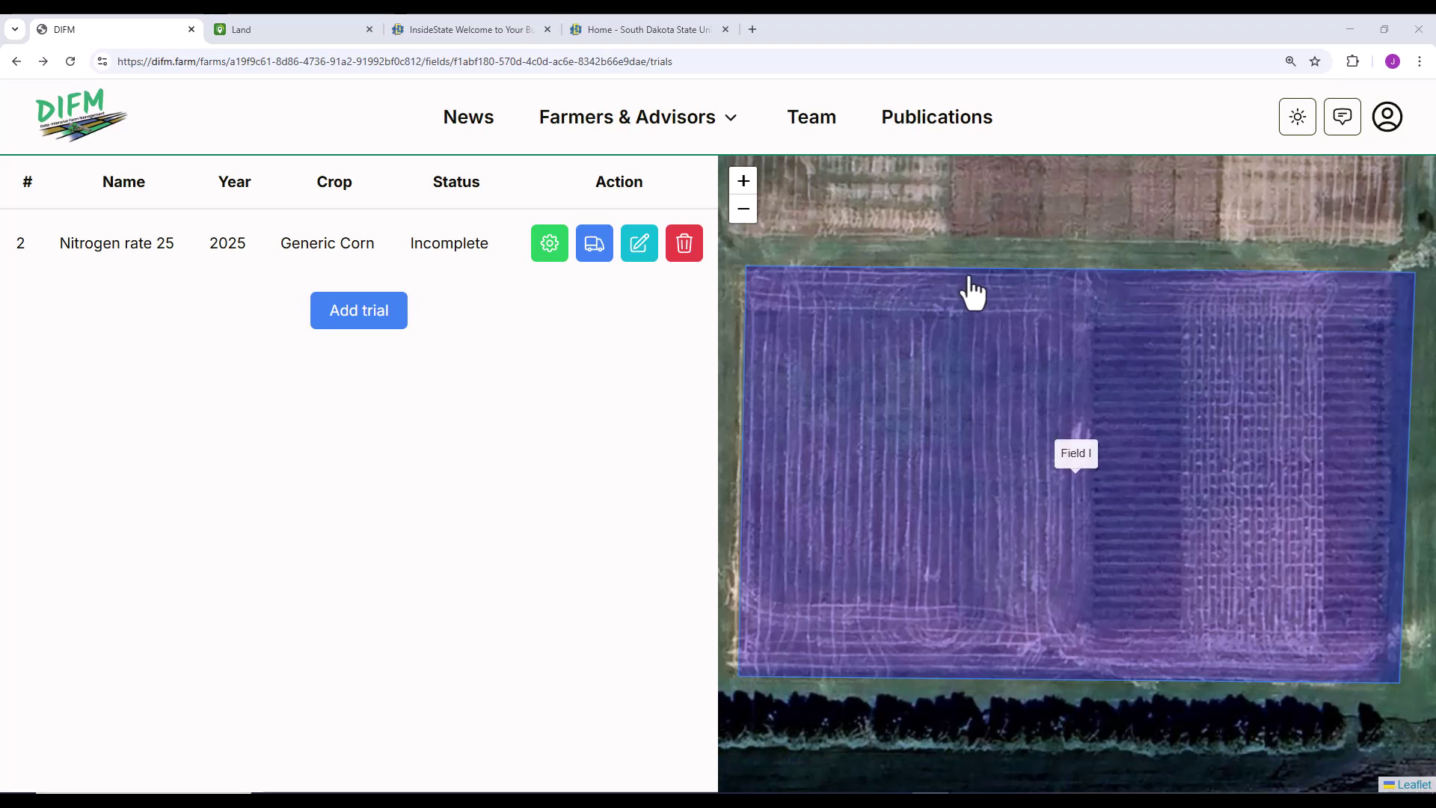
{"action": "right_click", "coordinate": [799, 258]}
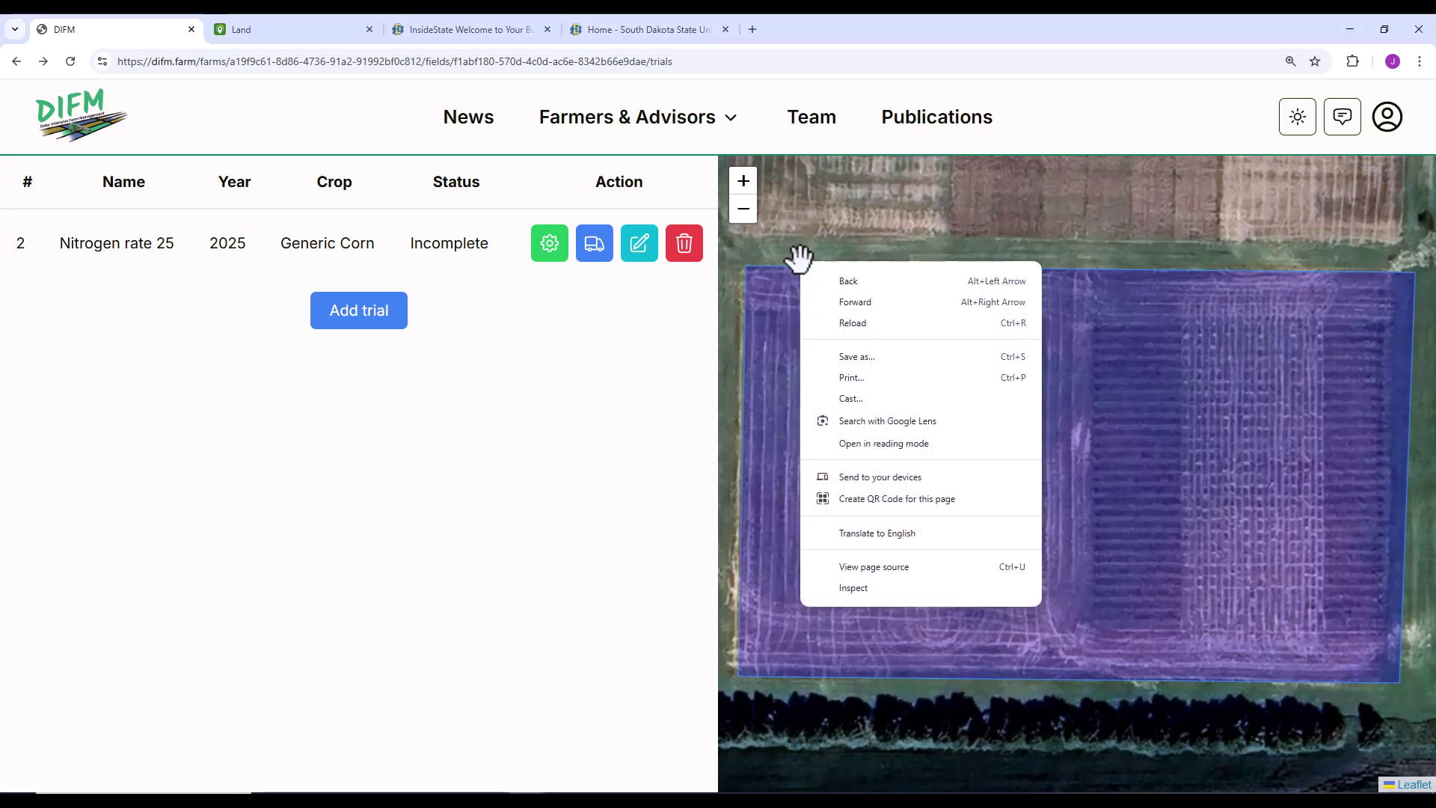
{"action": "left_click", "coordinate": [955, 198]}
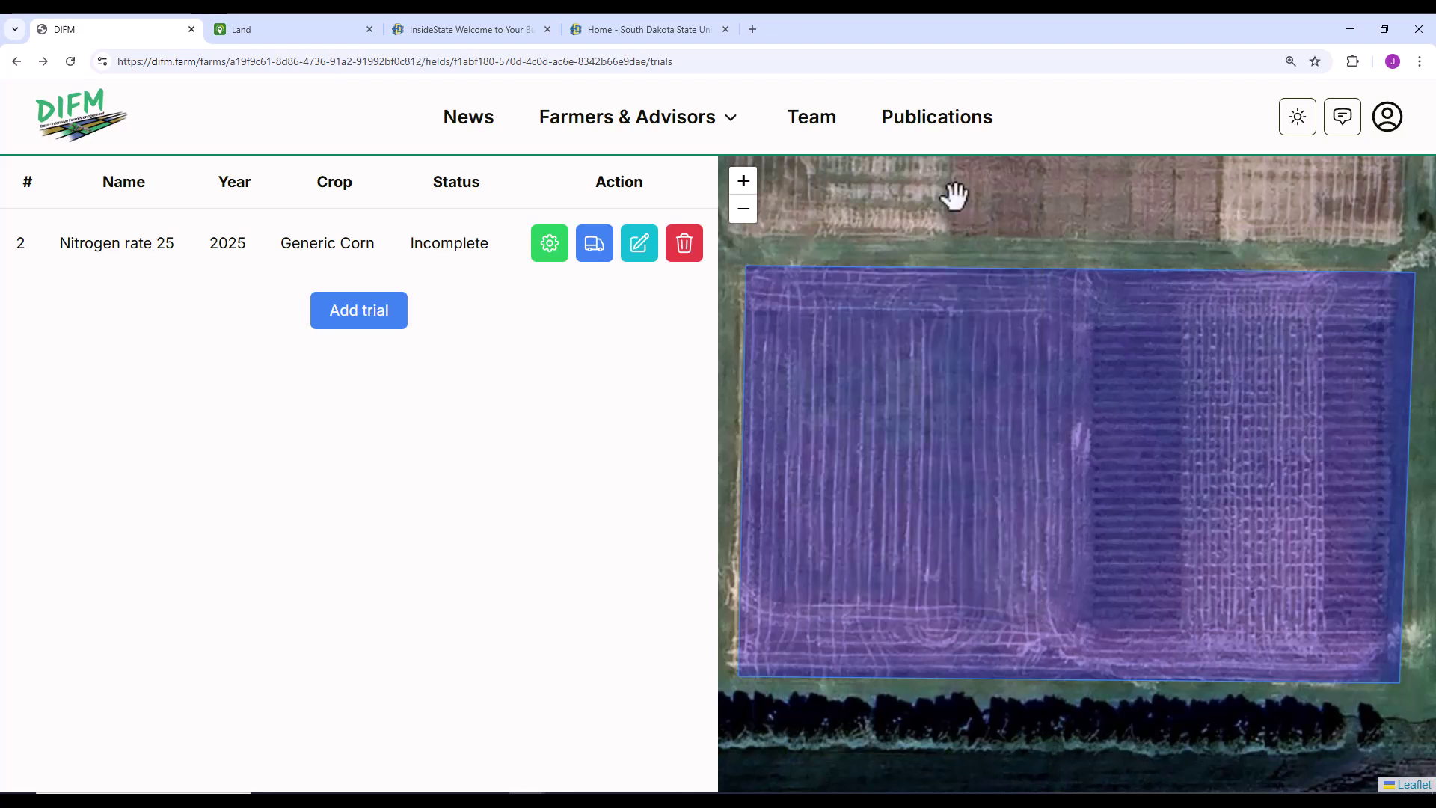